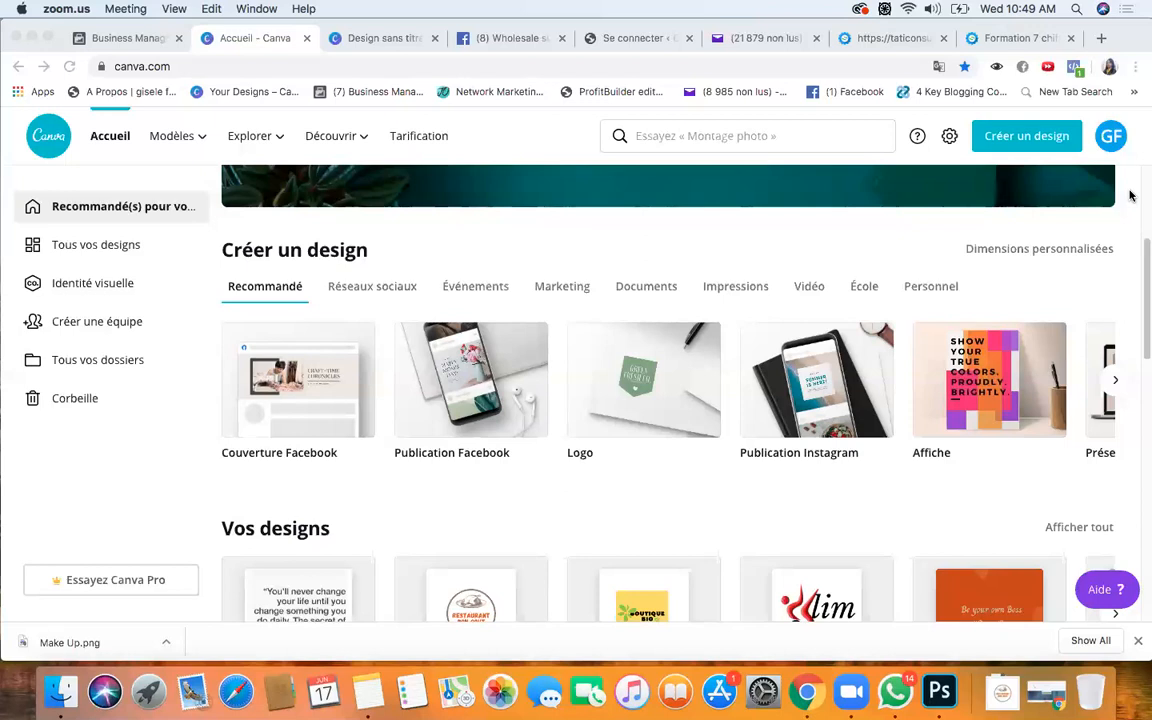
# Create a new blank Facebook cover design (Couverture Facebook, 820 × 312 px).
pyautogui.scroll(-2, 900, 314)
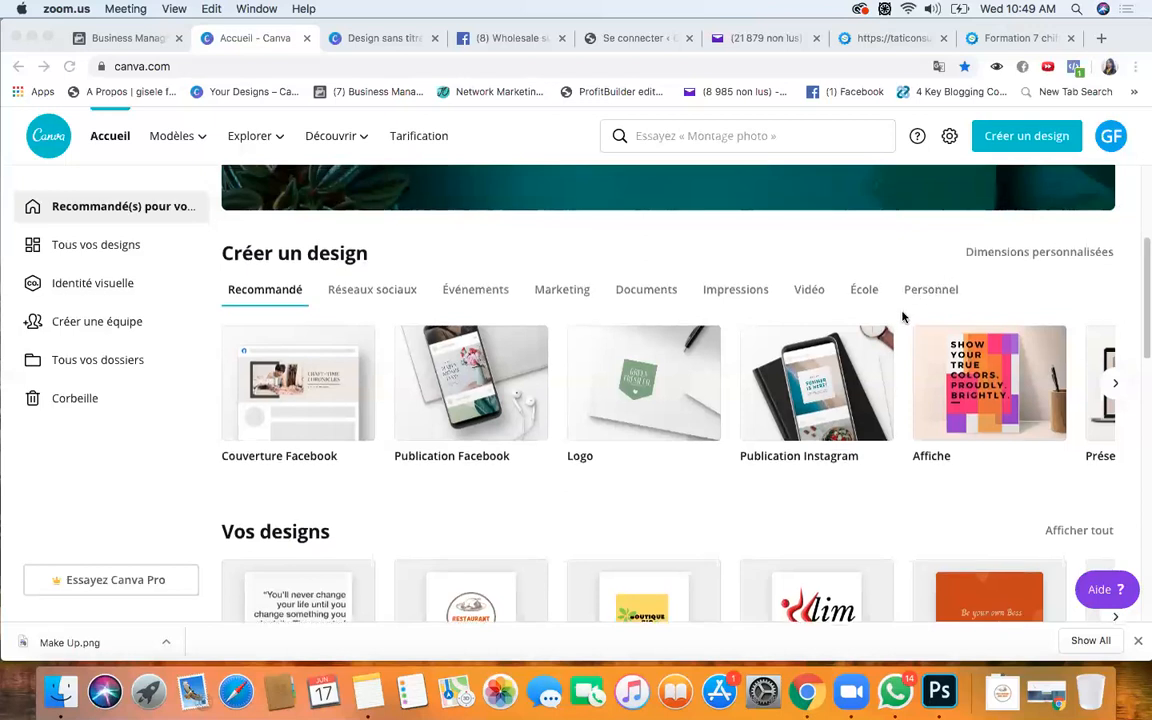
pyautogui.scroll(4, 903, 317)
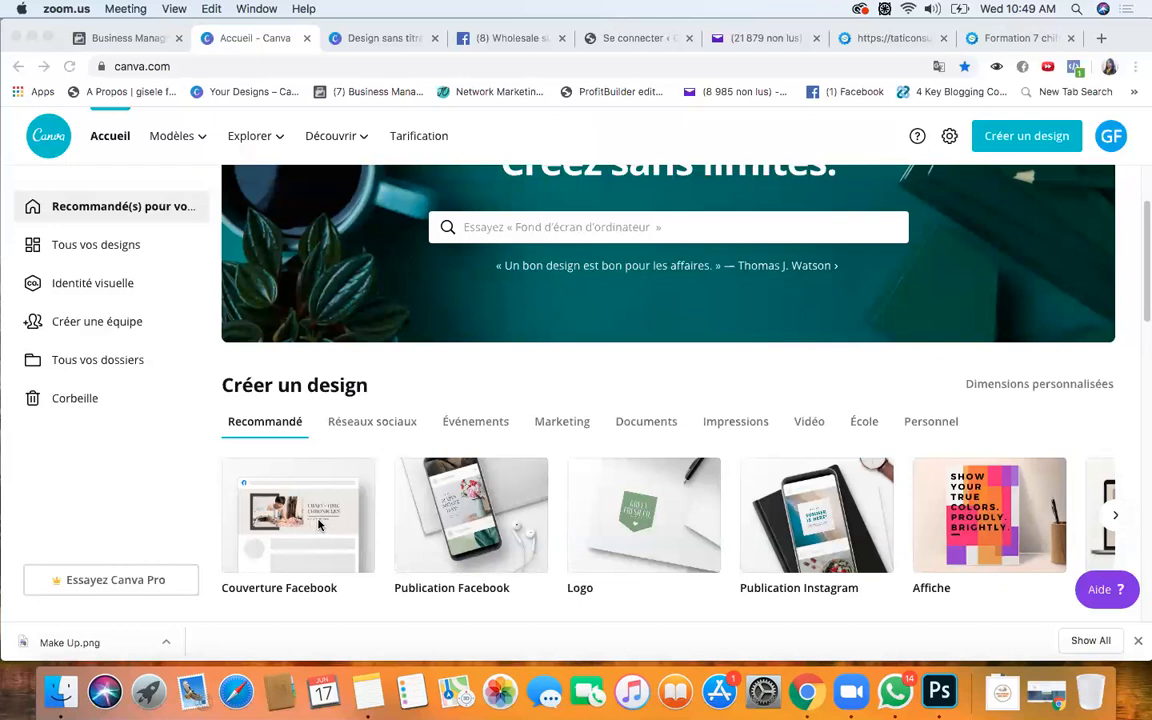
pyautogui.scroll(-1, 320, 524)
pyautogui.scroll(-1, 320, 523)
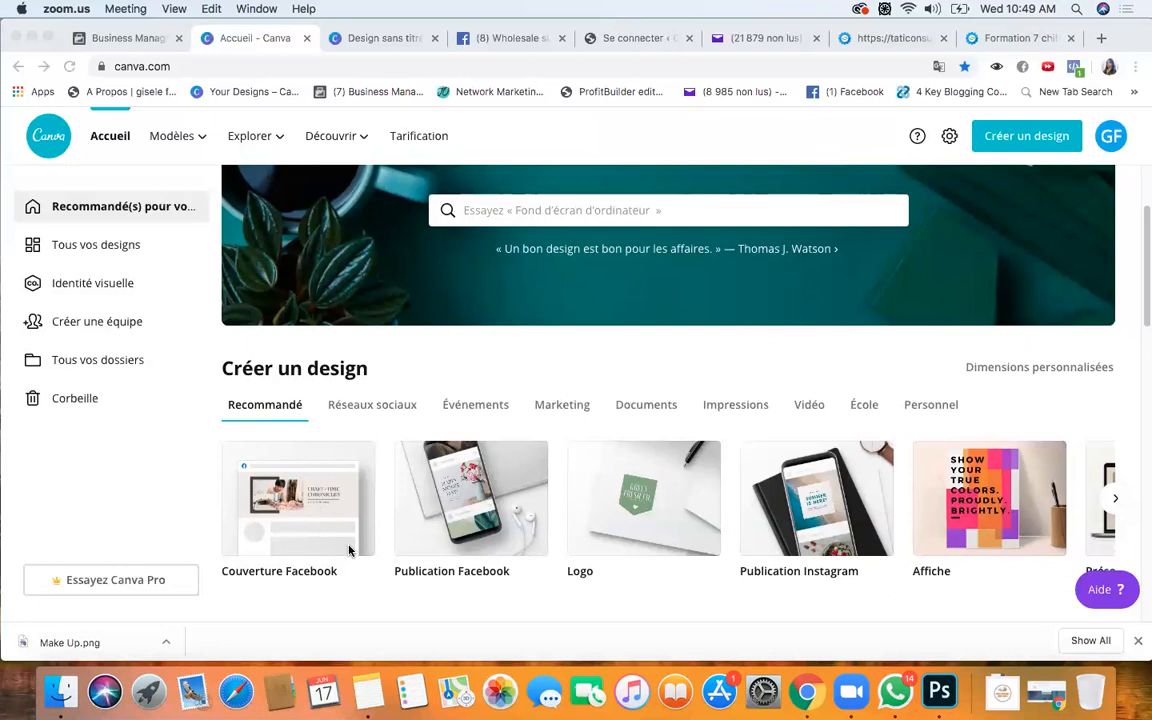
pyautogui.click(321, 503)
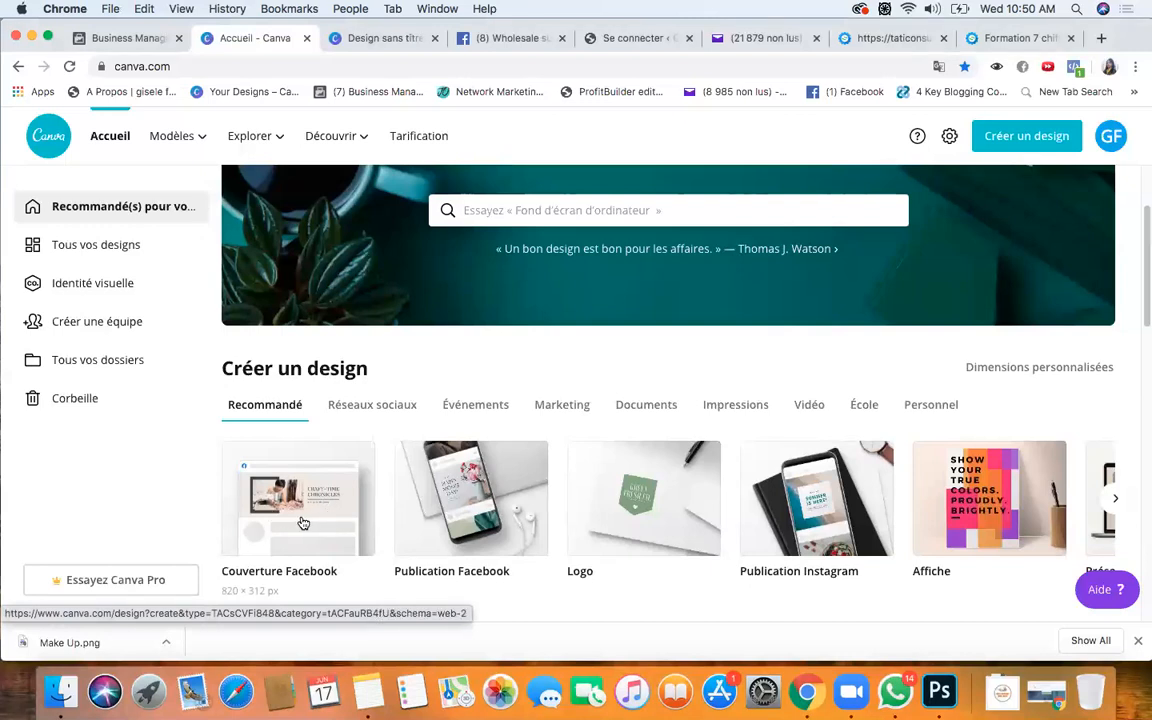
pyautogui.scroll(-1, 290, 520)
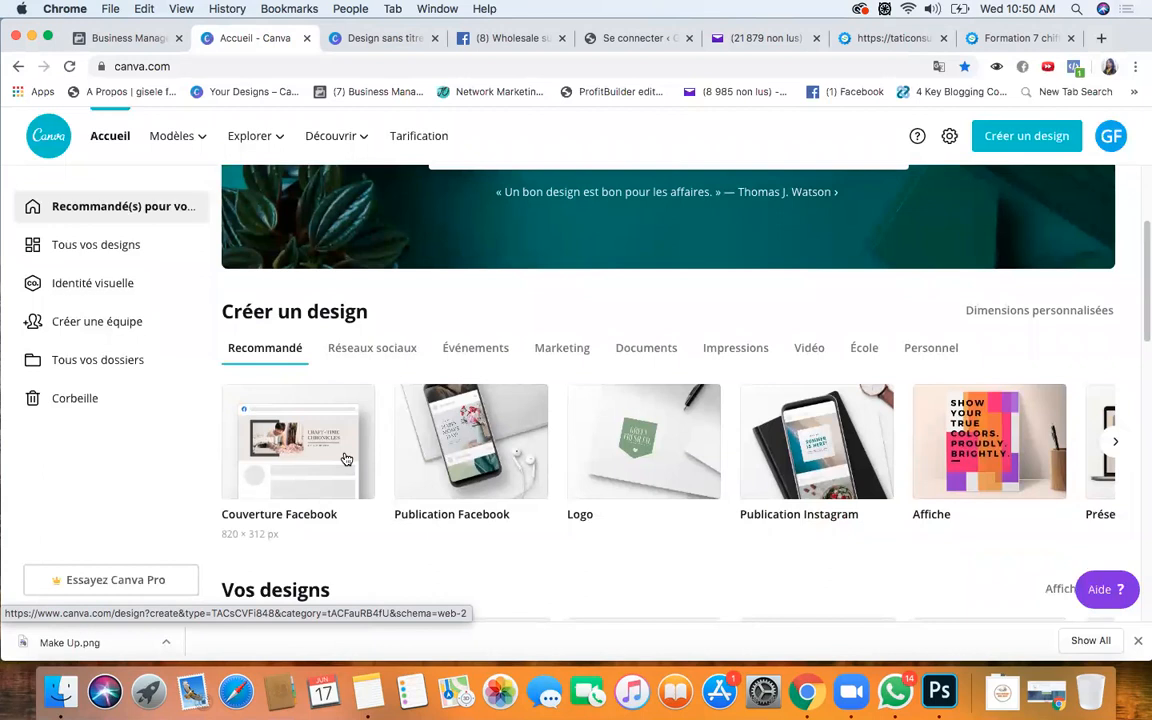
pyautogui.click(318, 466)
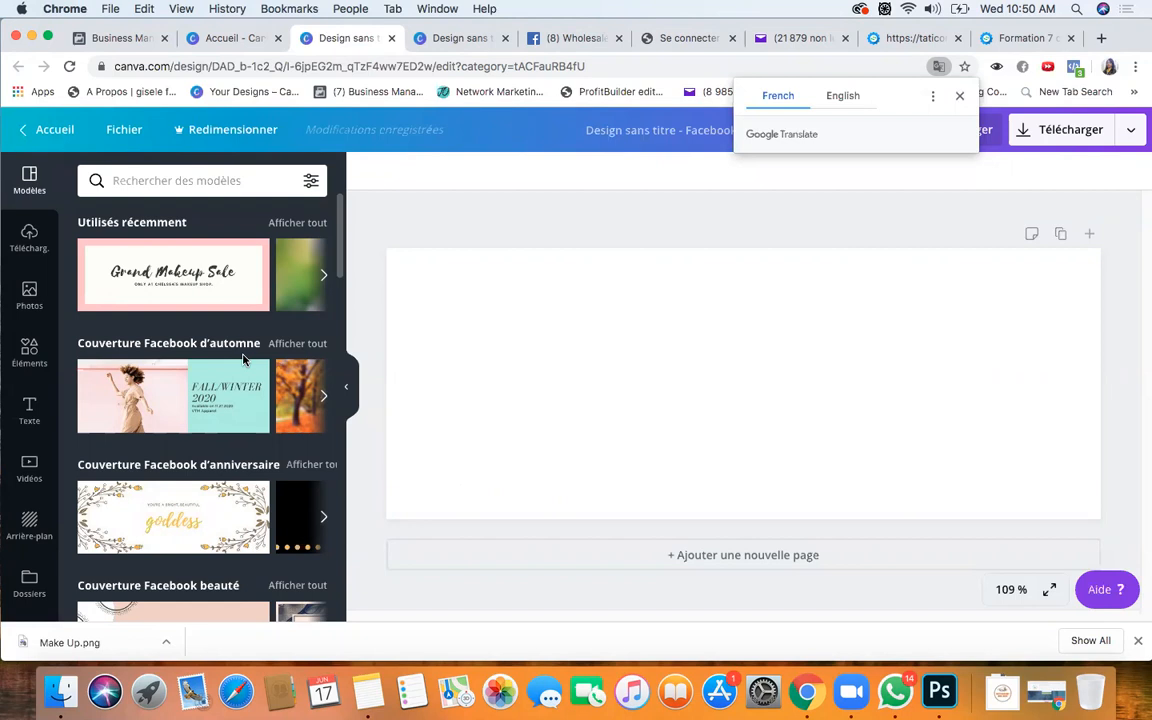
# Apply the "Matins de printemps" template with three coloured circles to the blank Facebook cover.
pyautogui.scroll(-5, 211, 350)
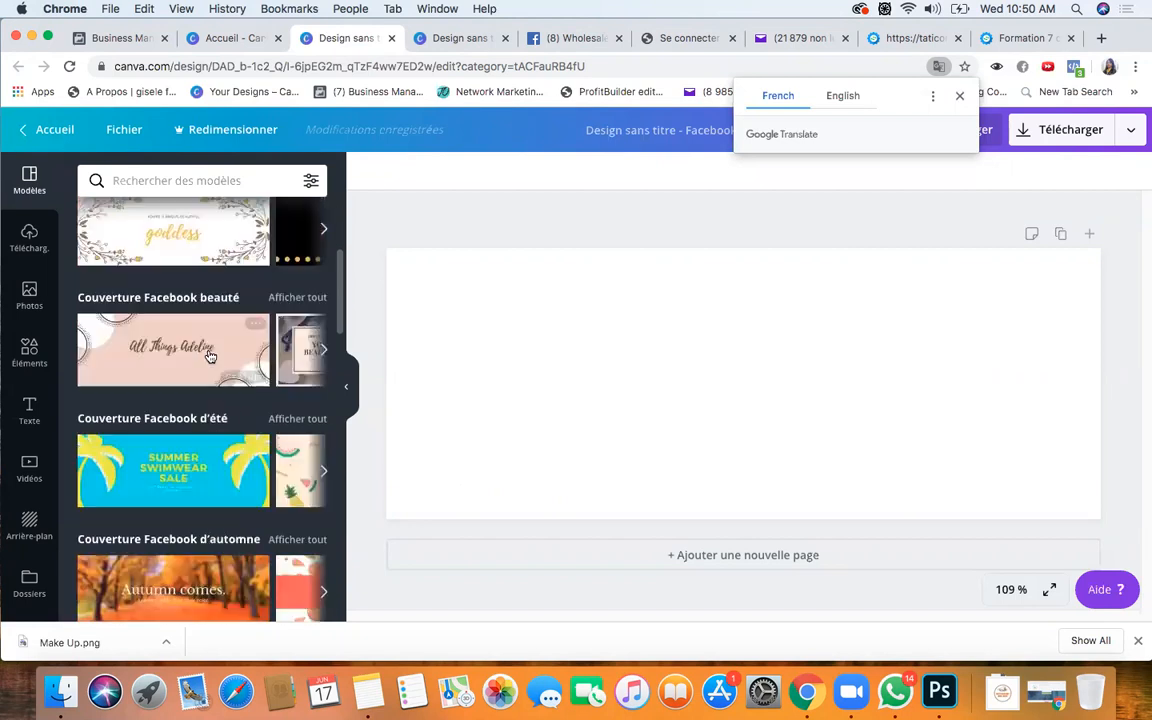
pyautogui.scroll(-4, 213, 358)
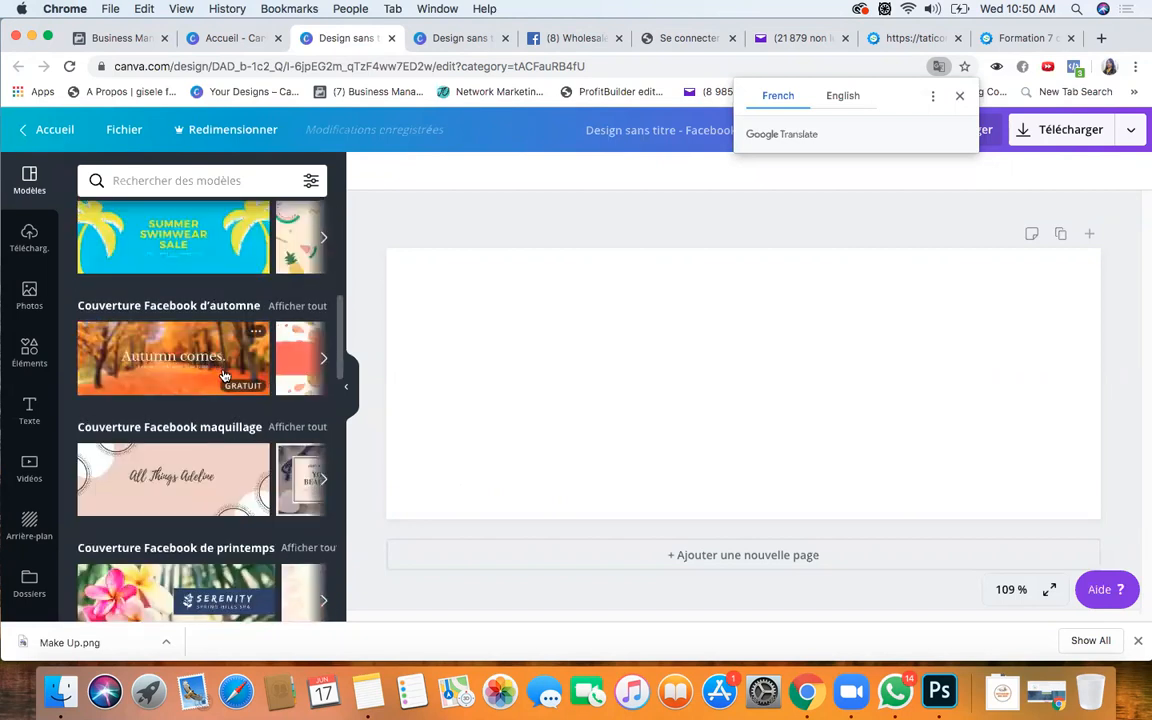
pyautogui.scroll(-2, 220, 368)
pyautogui.scroll(2, 222, 373)
pyautogui.scroll(-3, 223, 373)
pyautogui.click(222, 376)
pyautogui.scroll(-10, 224, 375)
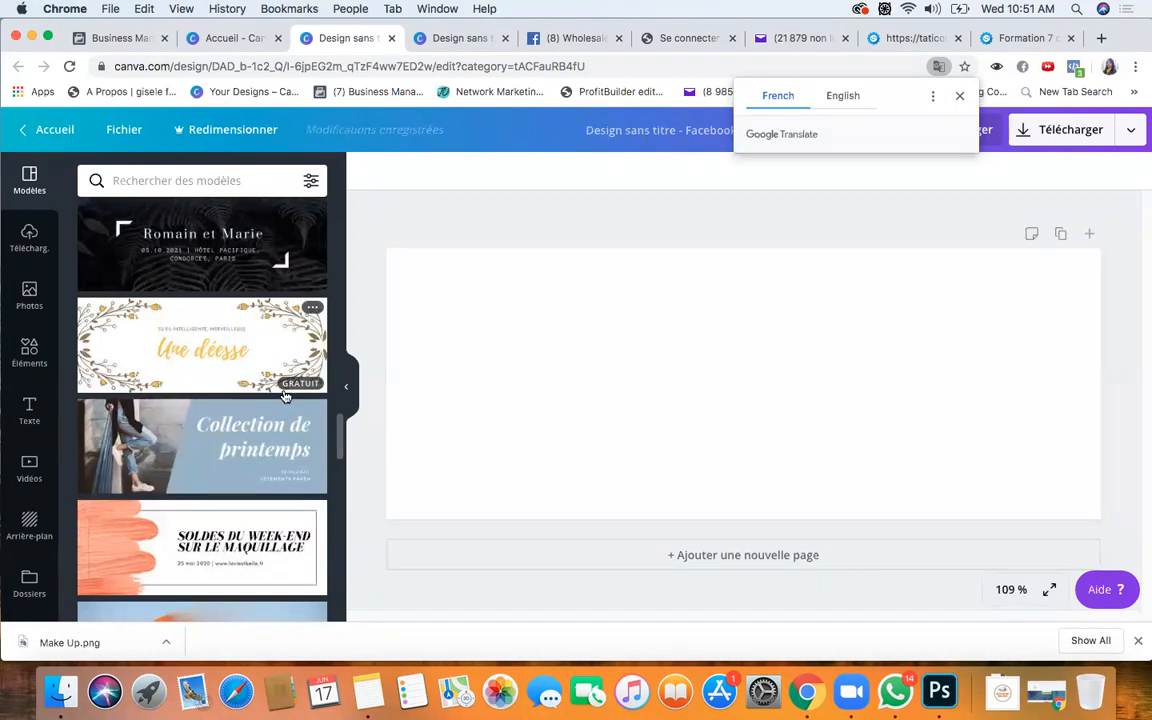
pyautogui.scroll(-5, 283, 395)
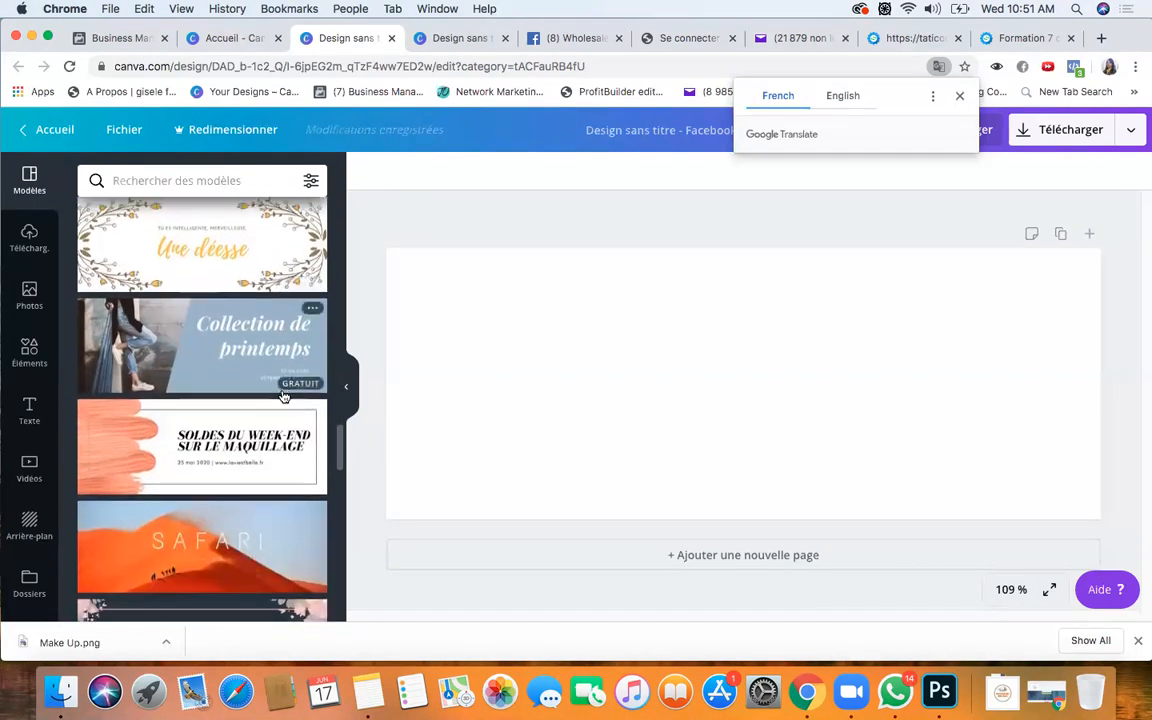
pyautogui.scroll(10, 283, 395)
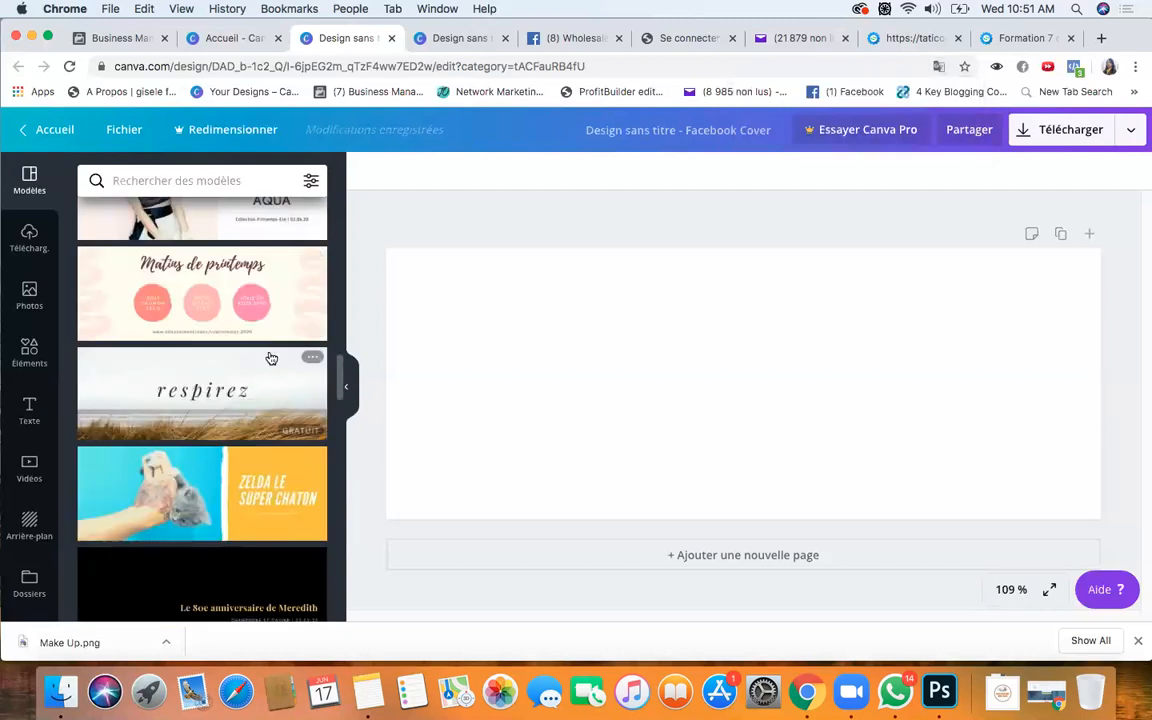
pyautogui.click(222, 315)
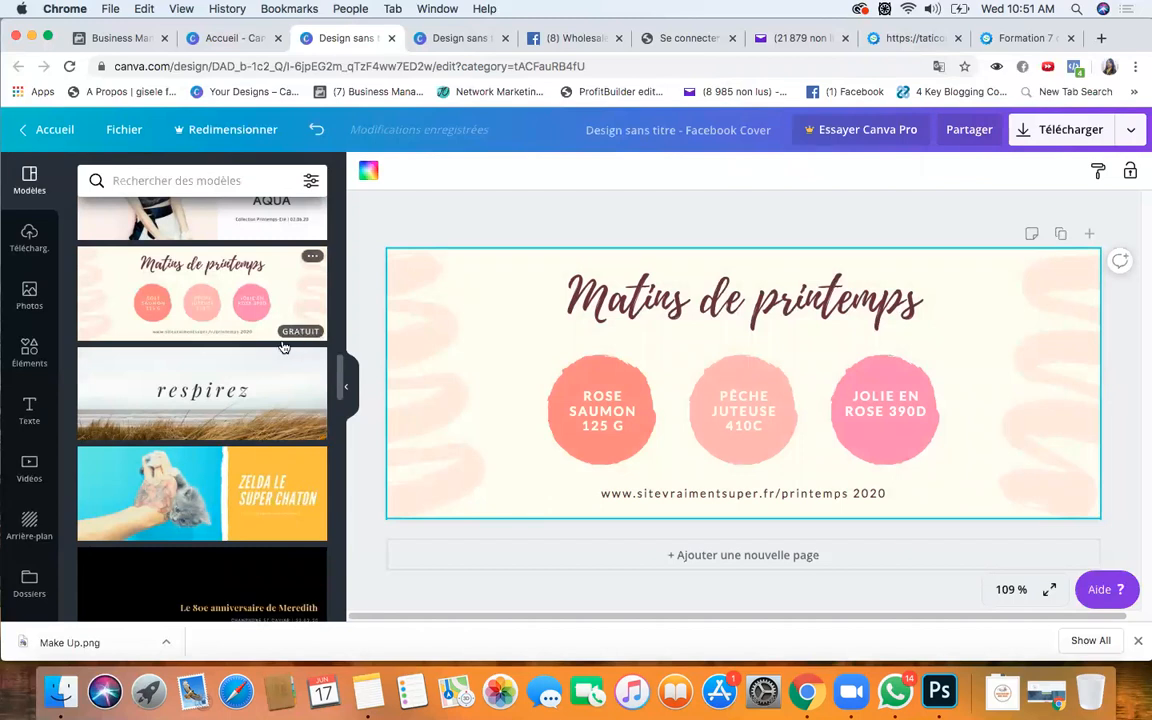
# Duplicate the "Matins de printemps" cover page as a second page.
pyautogui.scroll(-15, 288, 346)
pyautogui.scroll(-15, 284, 346)
pyautogui.scroll(-15, 284, 346)
pyautogui.scroll(-15, 284, 346)
pyautogui.scroll(-10, 284, 346)
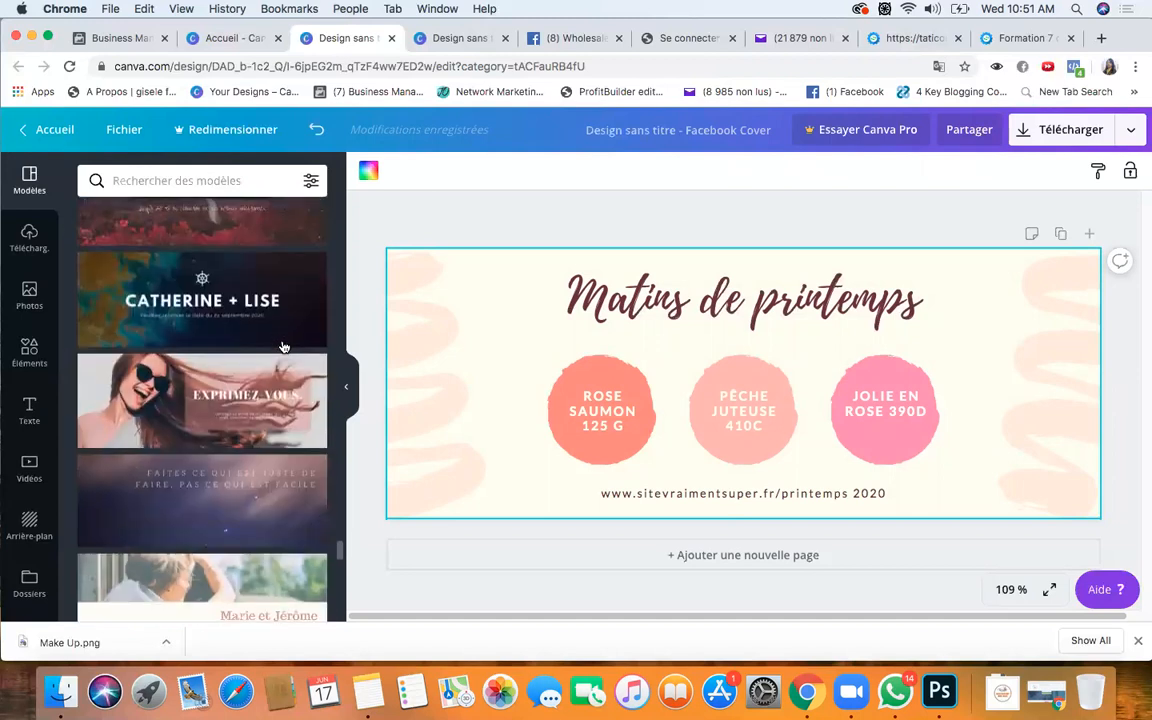
pyautogui.scroll(-3, 284, 346)
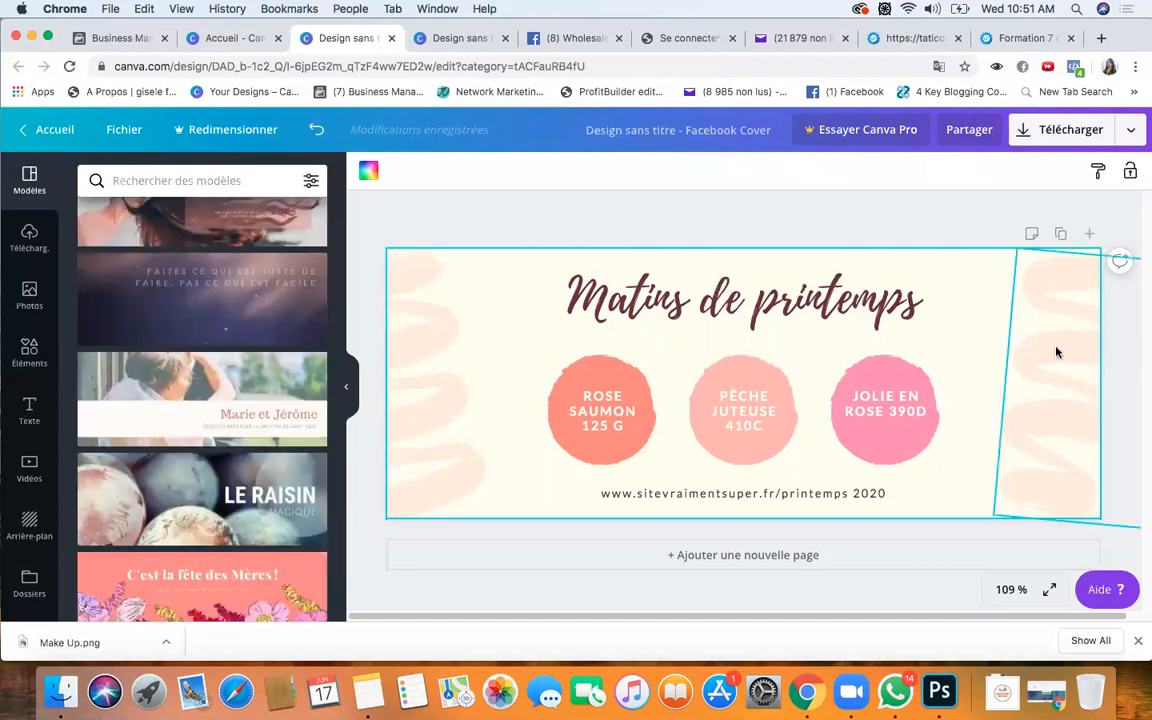
pyautogui.click(1061, 233)
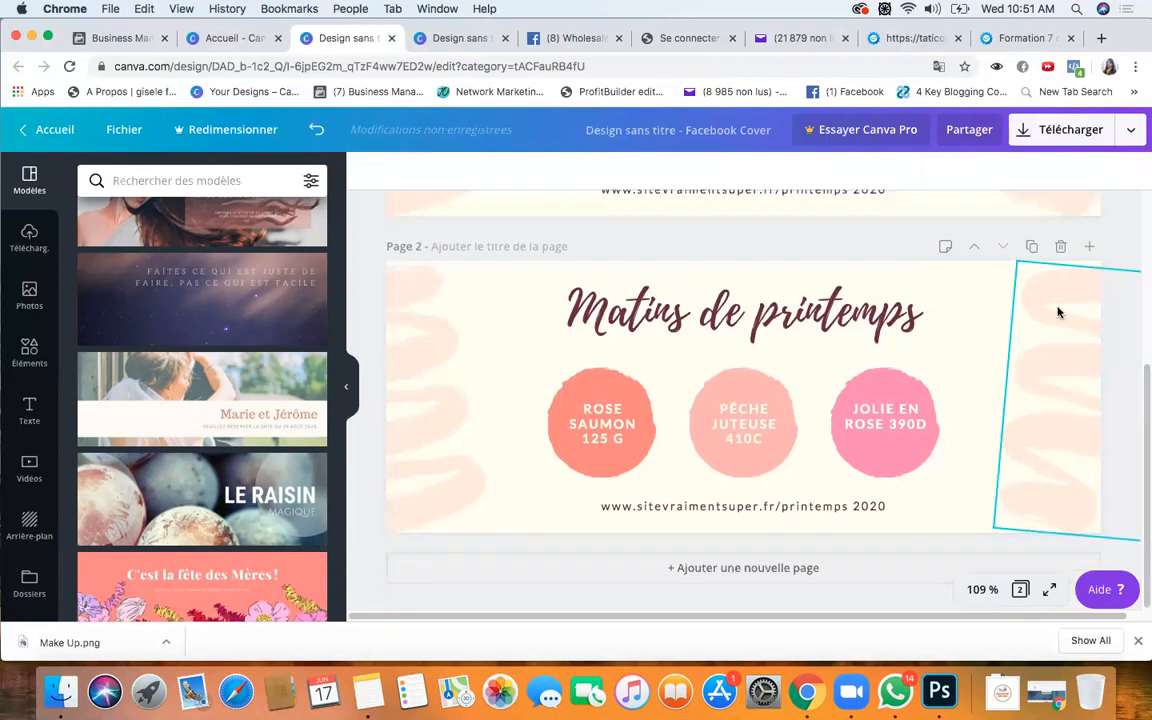
# Apply the "Cours de remise en forme" template to page 2 and delete its watermarked background photo.
pyautogui.scroll(3, 775, 410)
pyautogui.scroll(-3, 775, 410)
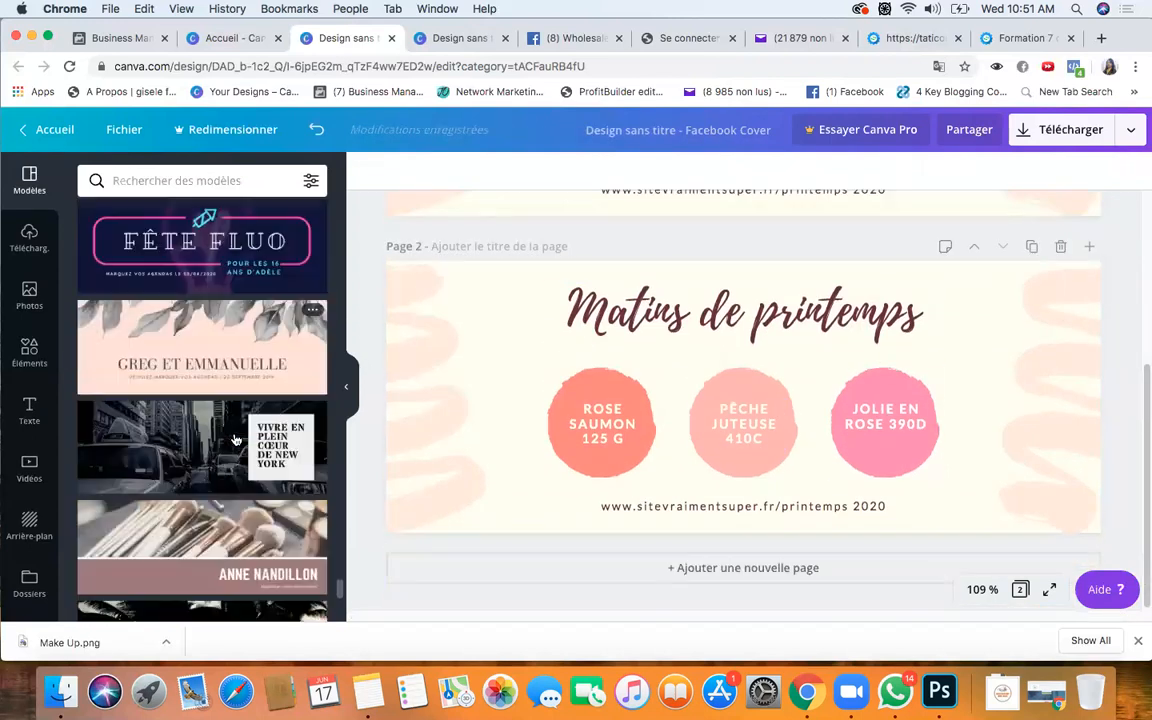
pyautogui.scroll(-15, 239, 437)
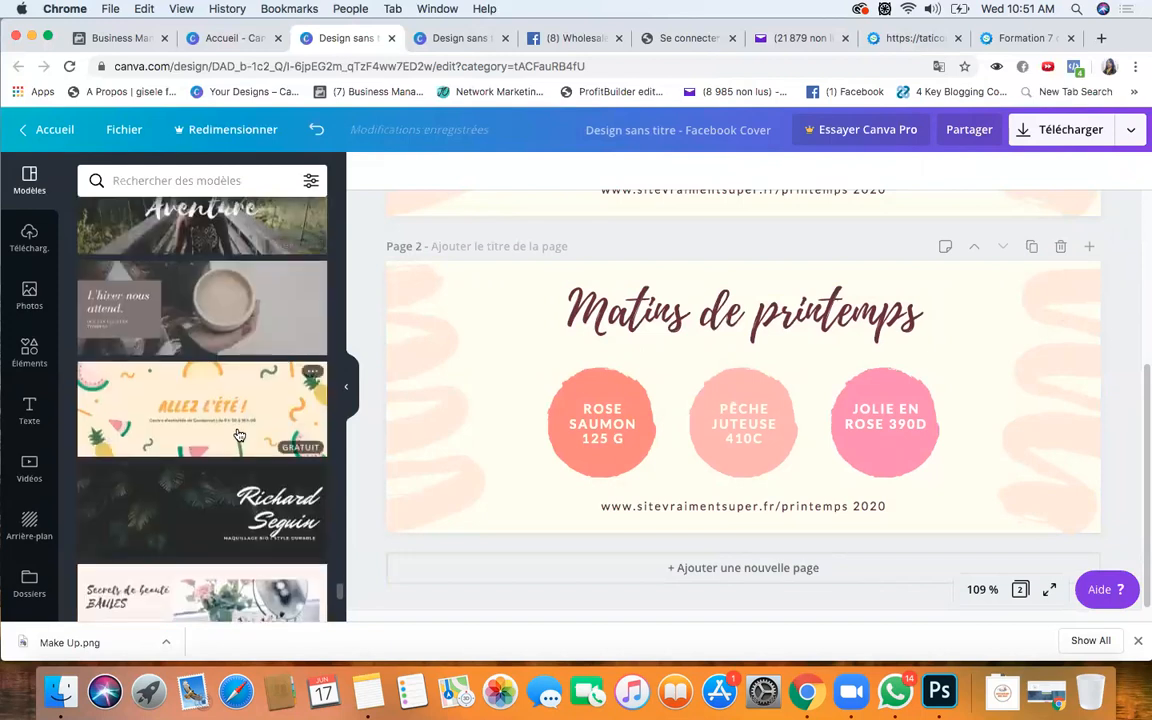
pyautogui.scroll(-8, 239, 432)
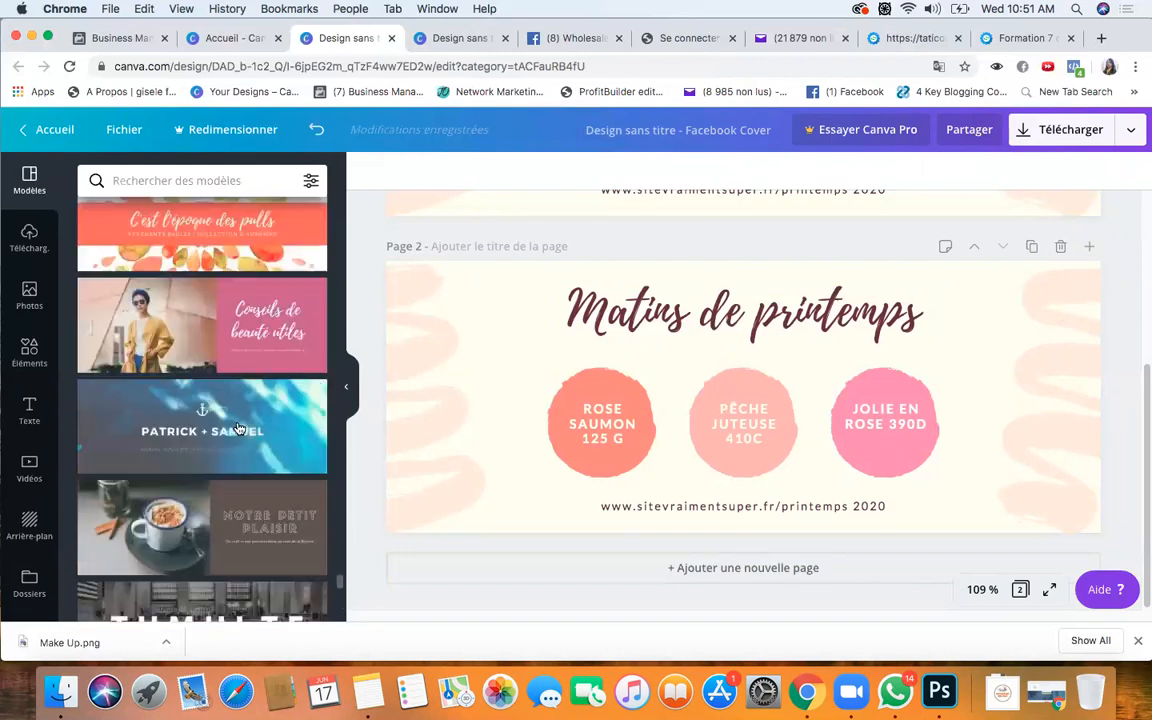
pyautogui.scroll(-15, 233, 392)
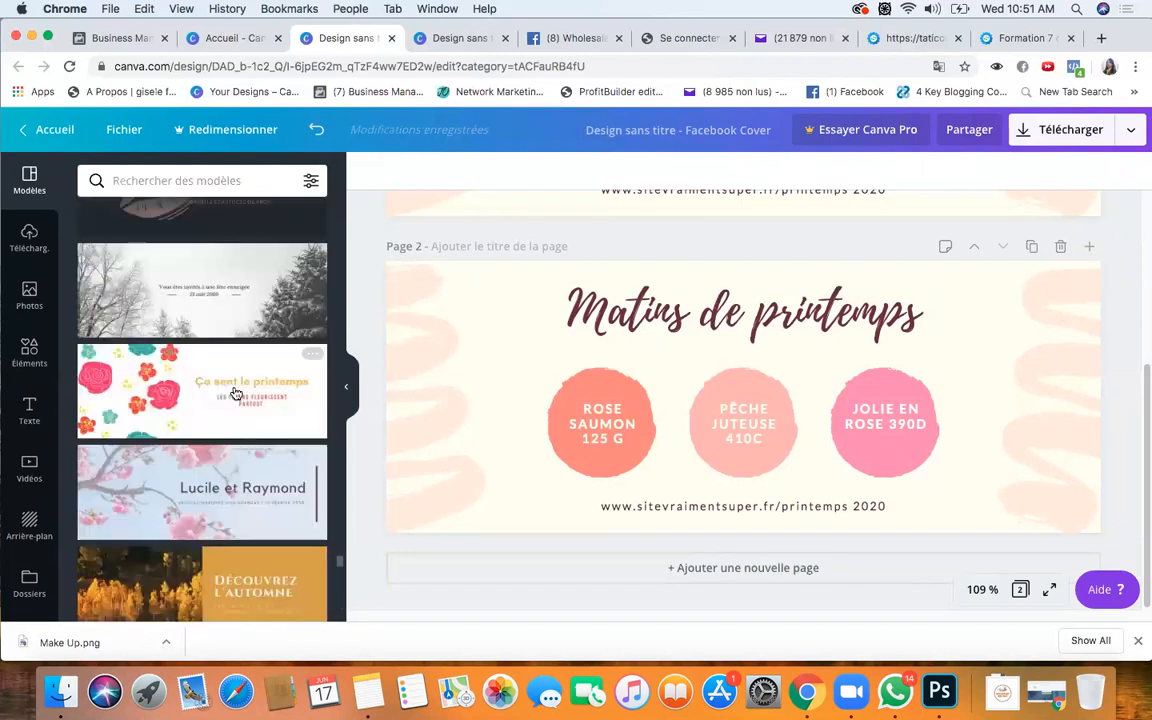
pyautogui.scroll(-15, 237, 393)
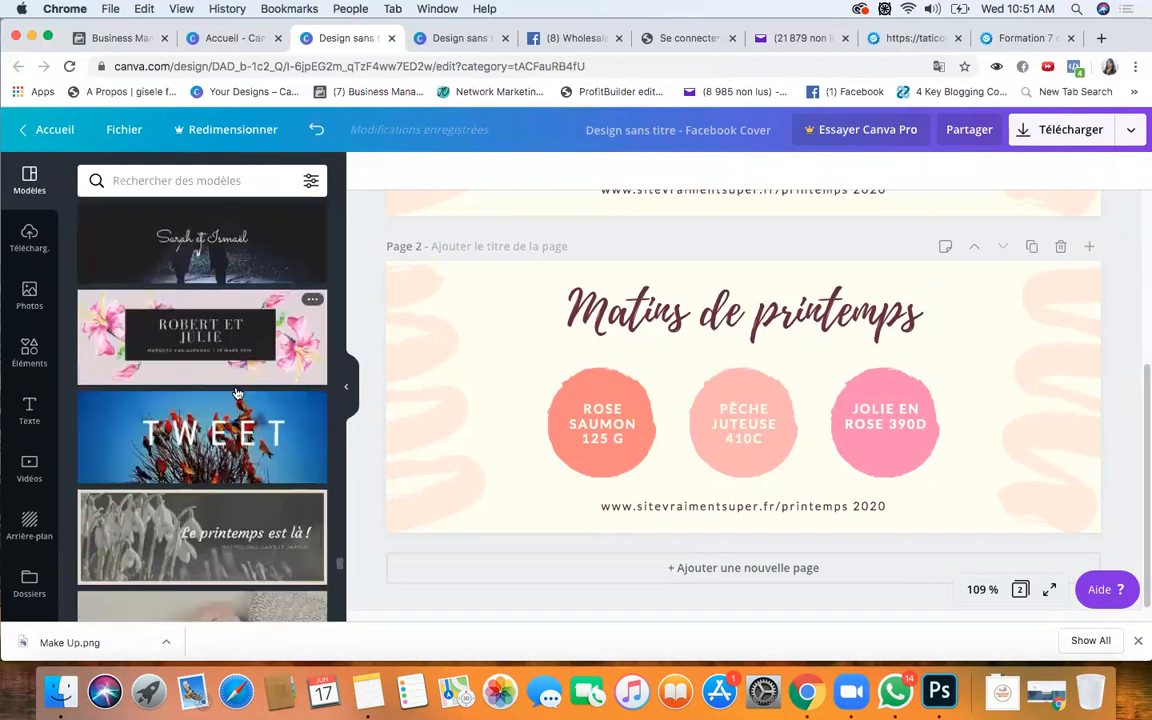
pyautogui.scroll(-15, 237, 393)
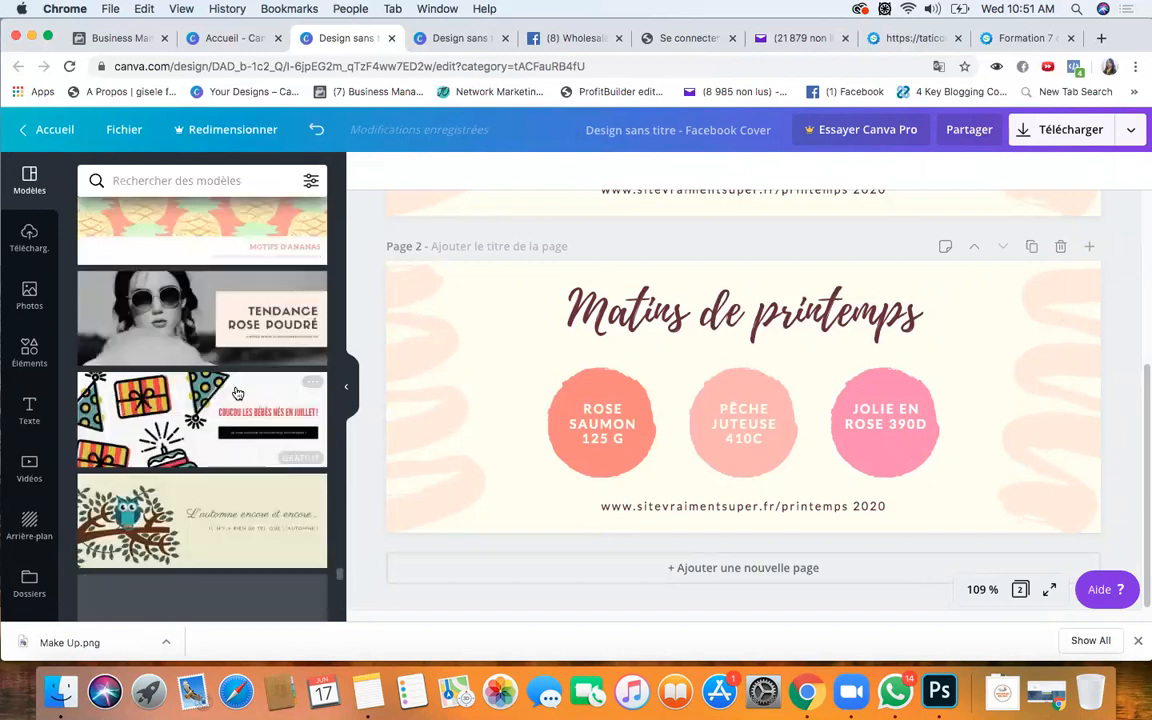
pyautogui.scroll(-5, 237, 393)
pyautogui.scroll(6, 237, 393)
pyautogui.click(266, 519)
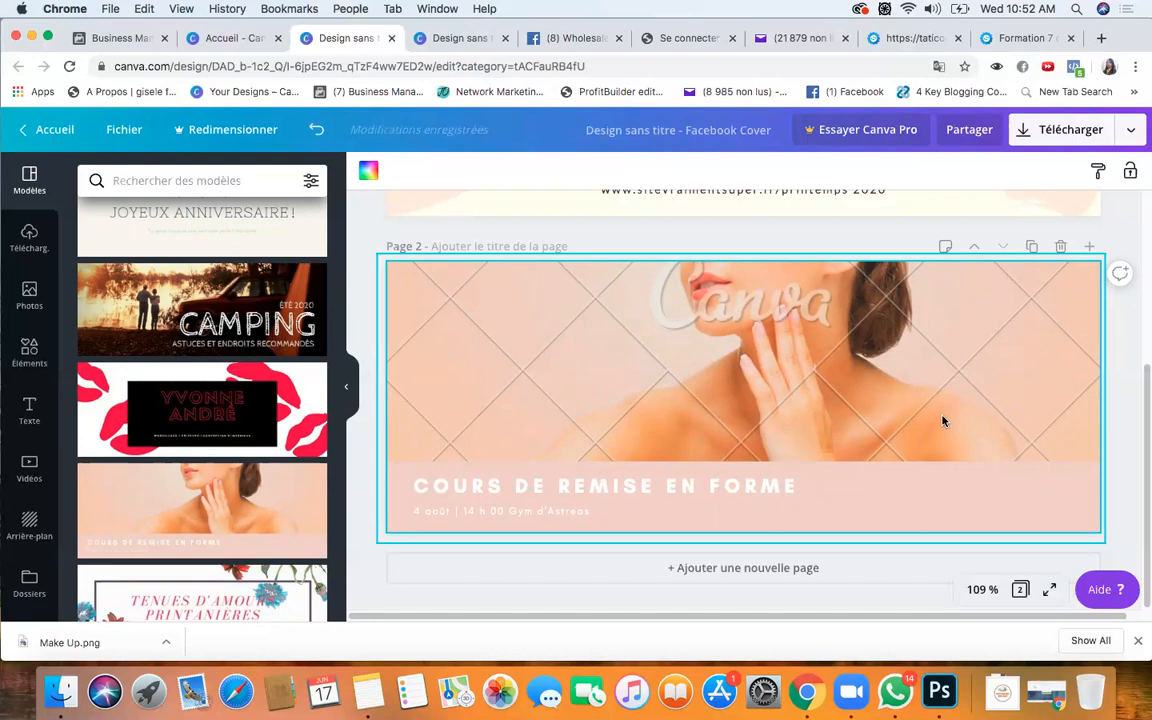
pyautogui.click(967, 324)
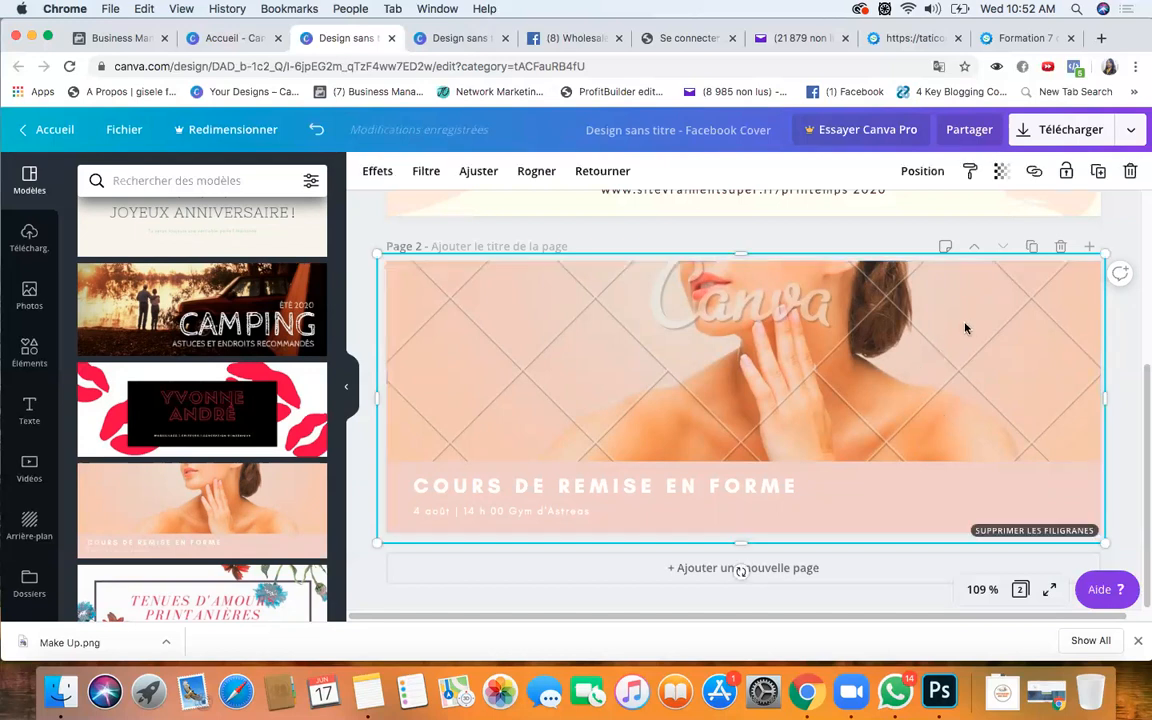
pyautogui.press('Delete')
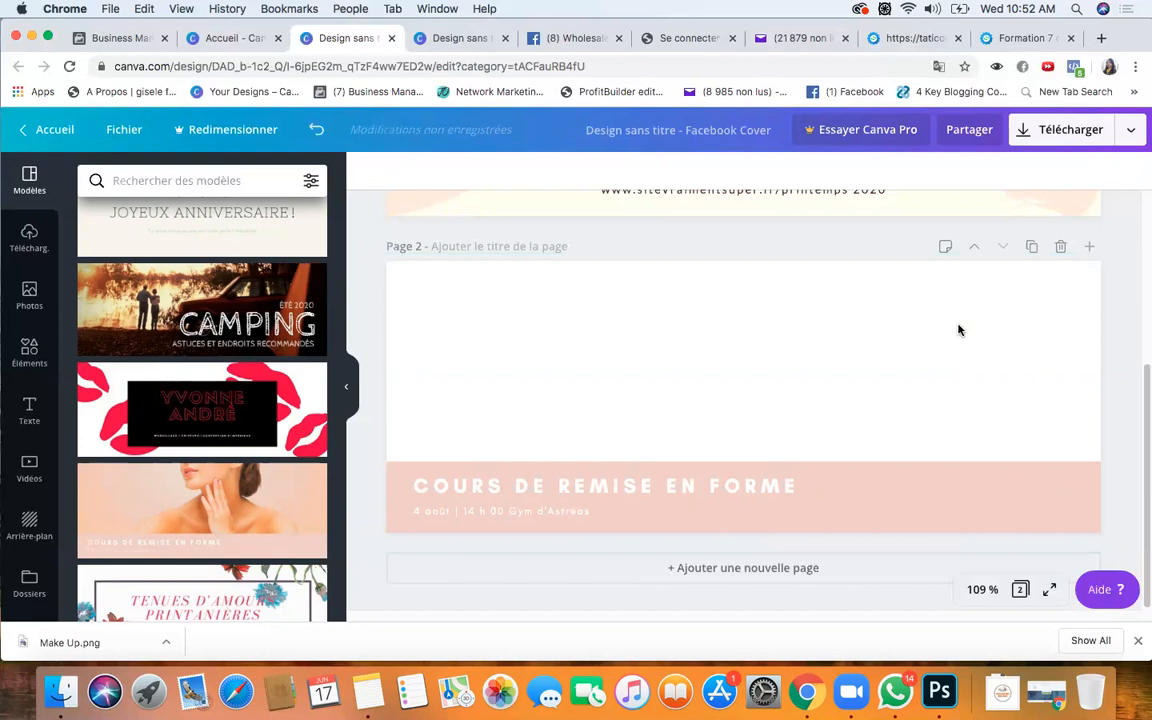
# Look through the Facebook cover templates for other beauty-themed designs.
pyautogui.scroll(5, 330, 420)
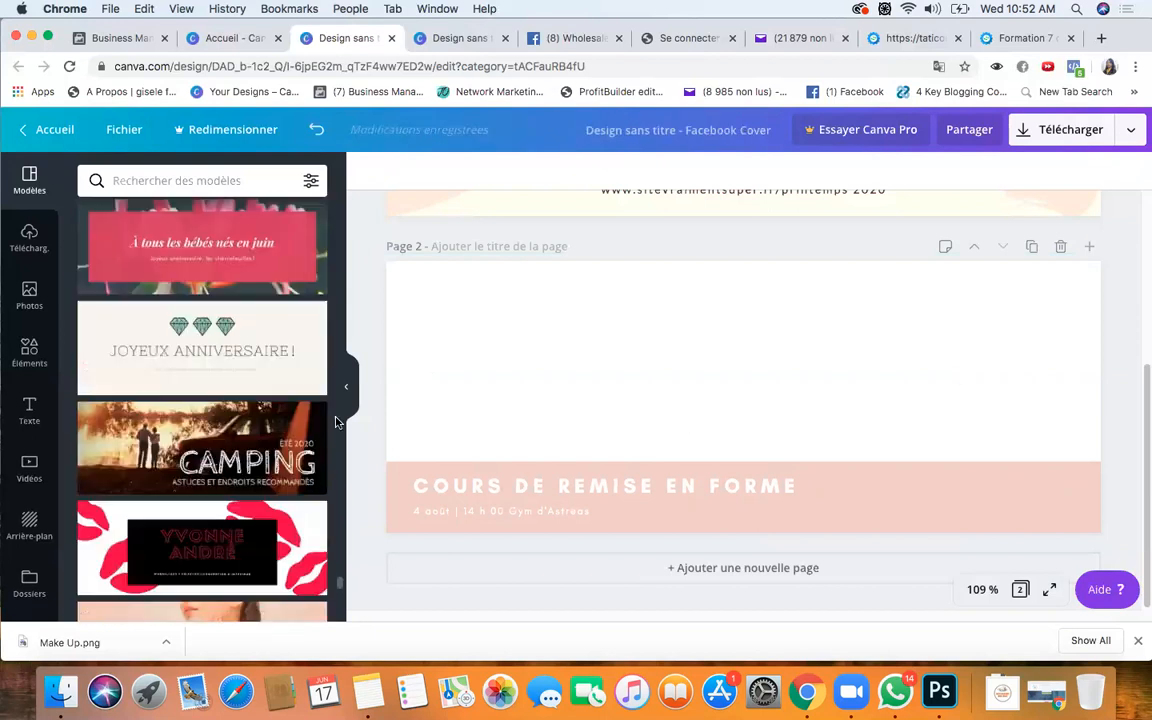
pyautogui.scroll(-5, 330, 390)
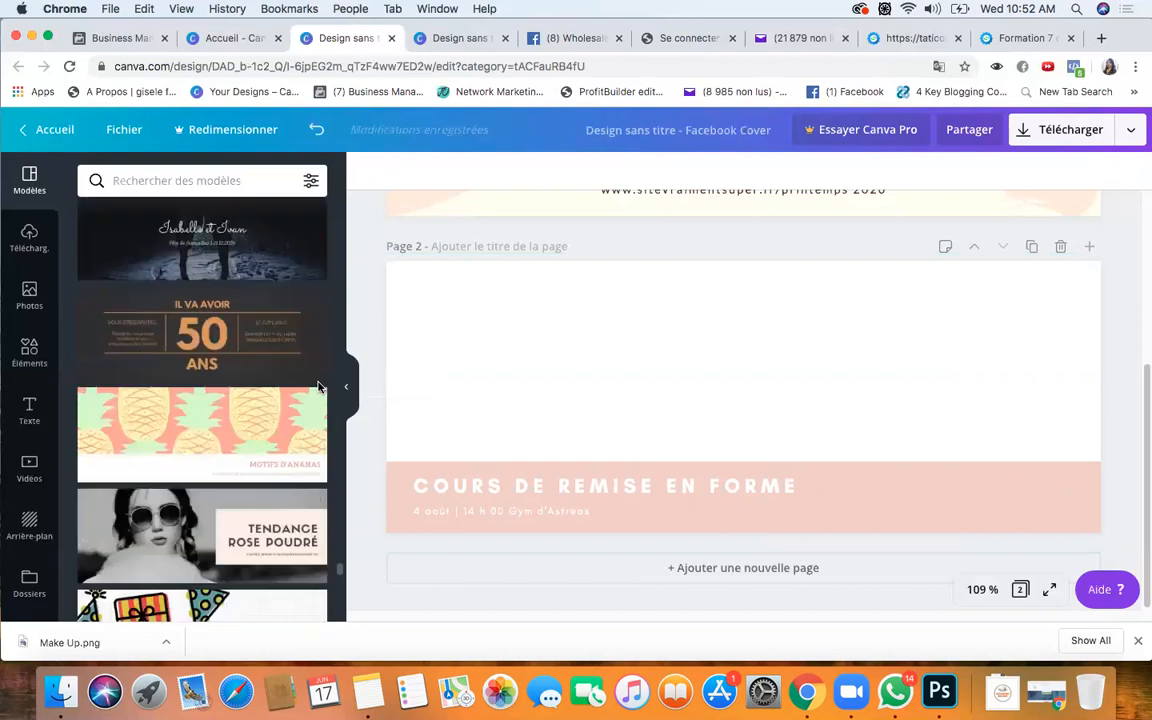
pyautogui.scroll(10, 310, 396)
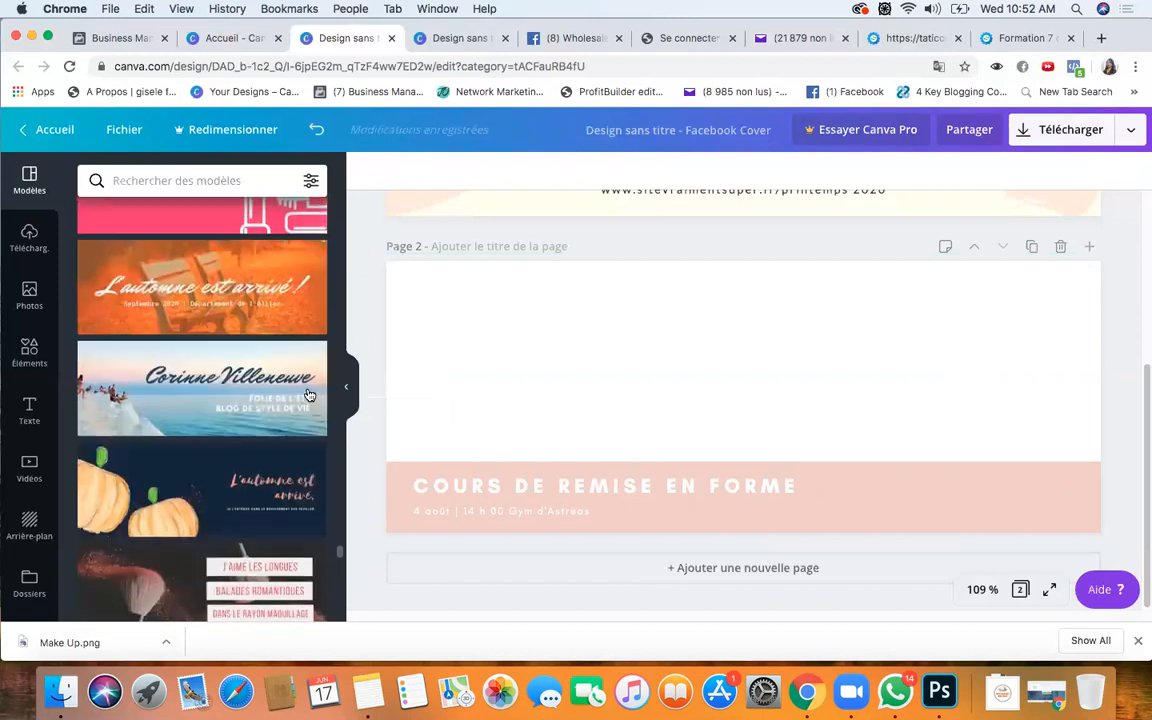
pyautogui.scroll(10, 310, 394)
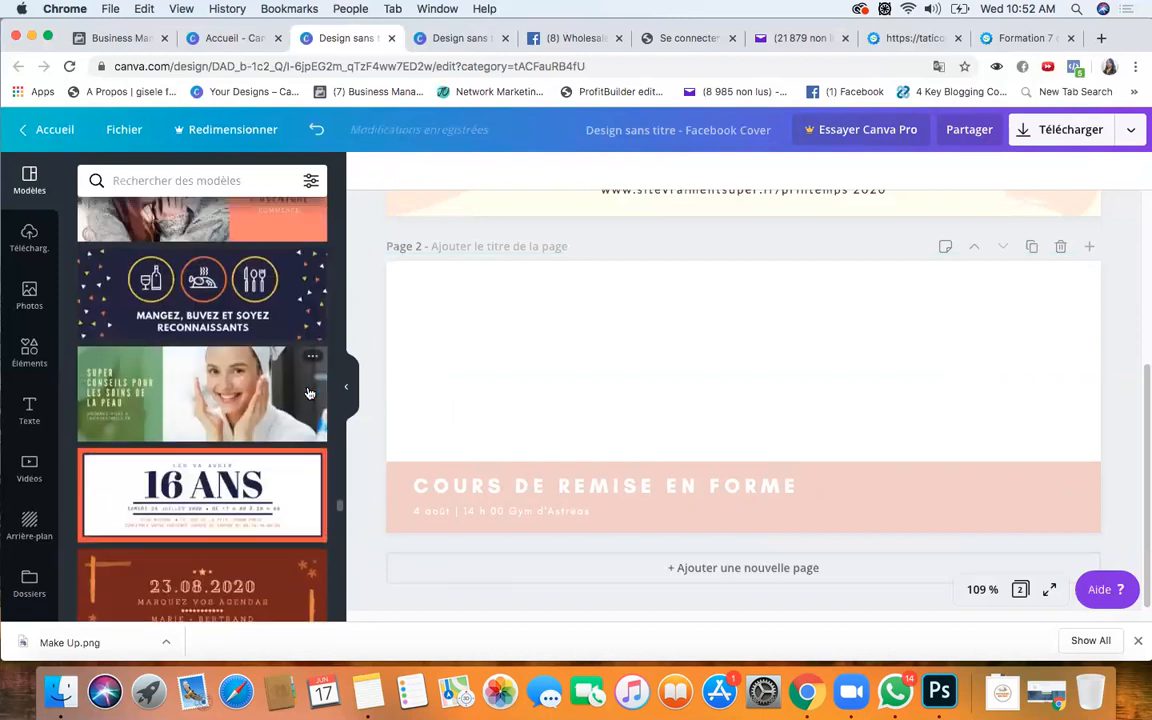
pyautogui.scroll(10, 308, 390)
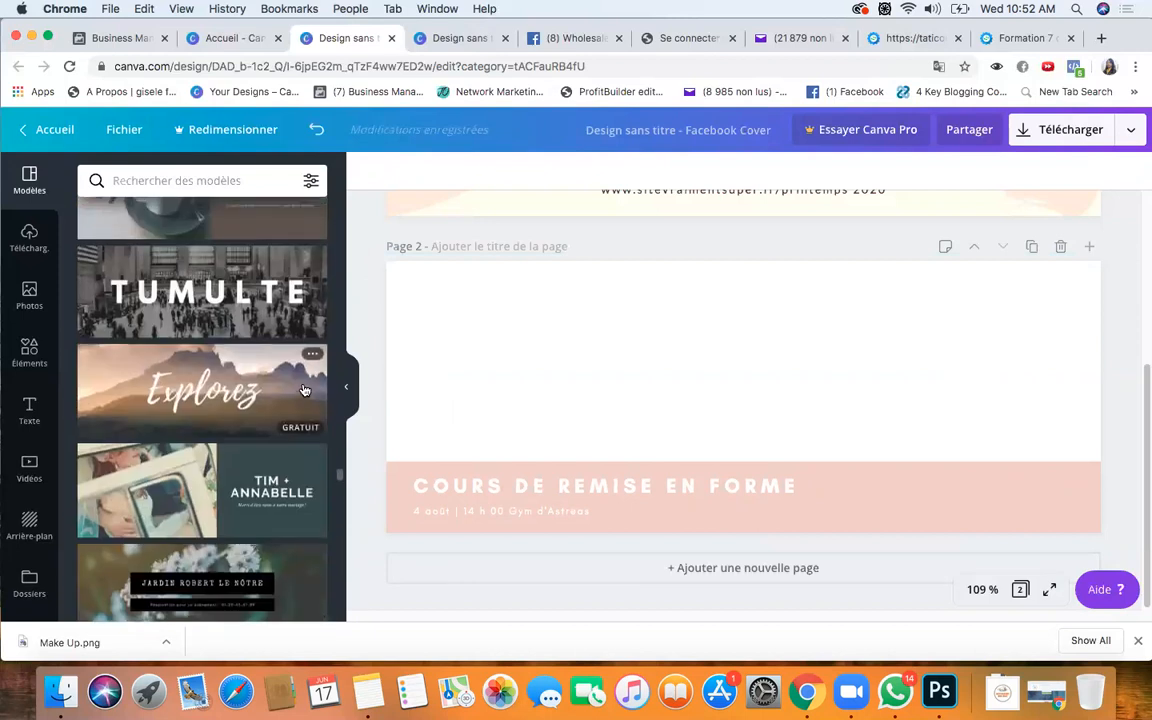
pyautogui.scroll(6, 303, 388)
pyautogui.scroll(-5, 303, 388)
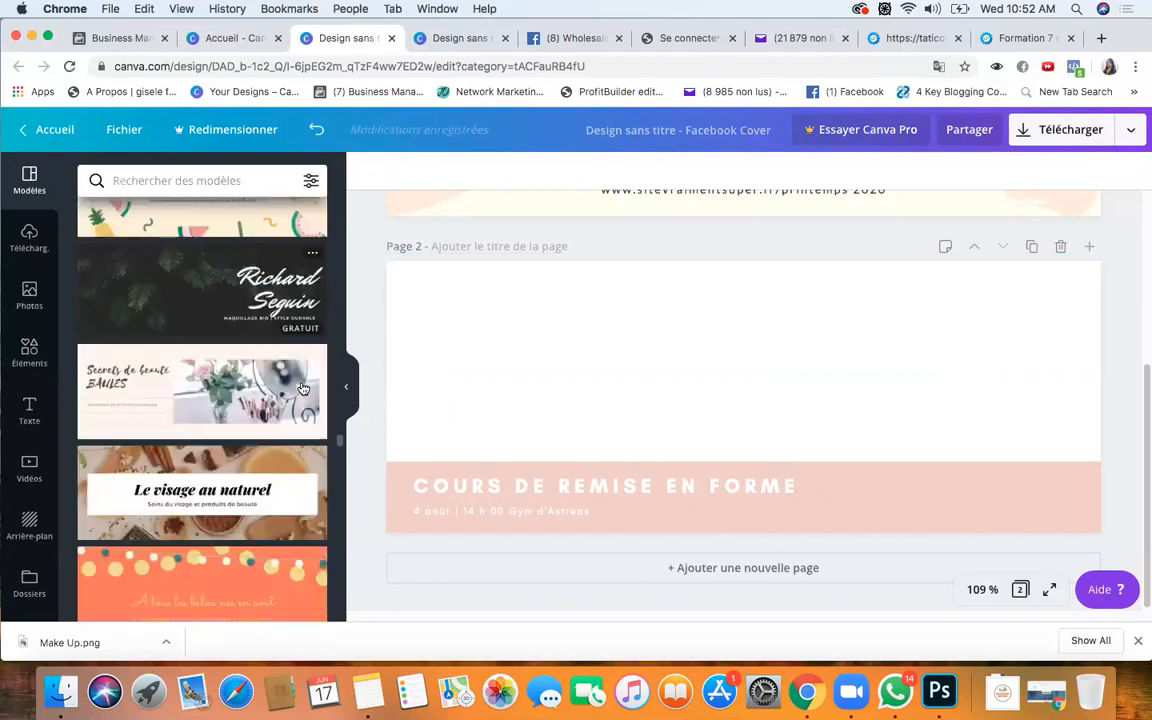
pyautogui.scroll(-10, 303, 388)
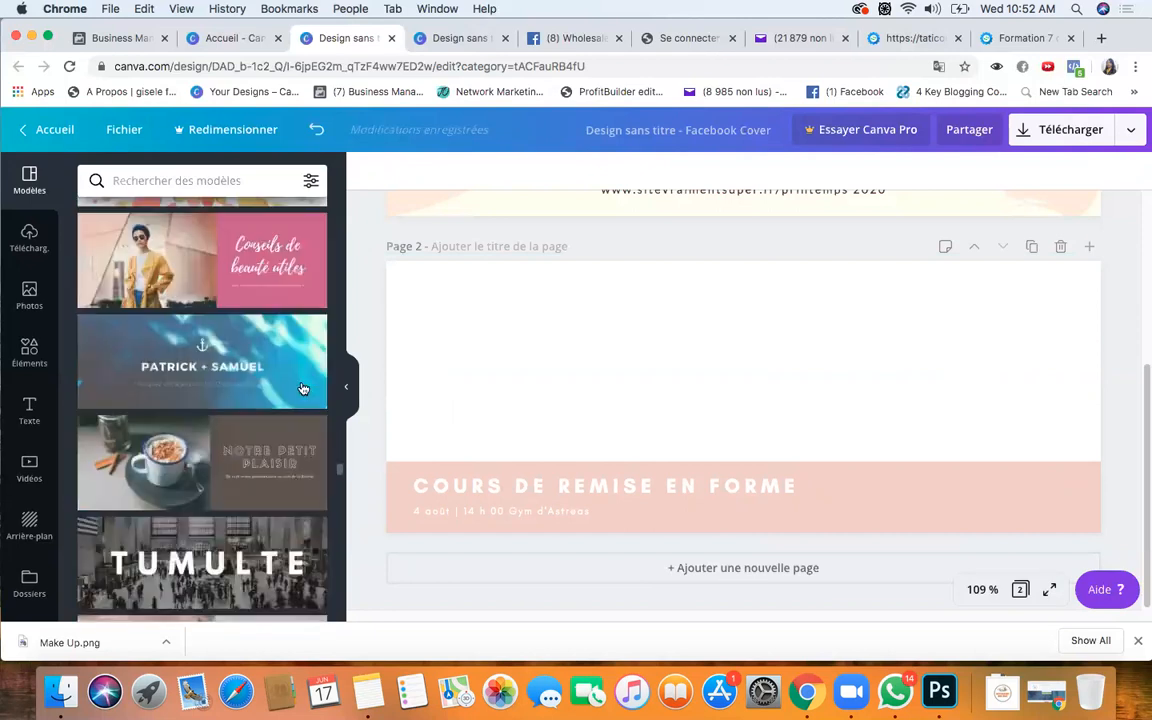
pyautogui.scroll(5, 303, 388)
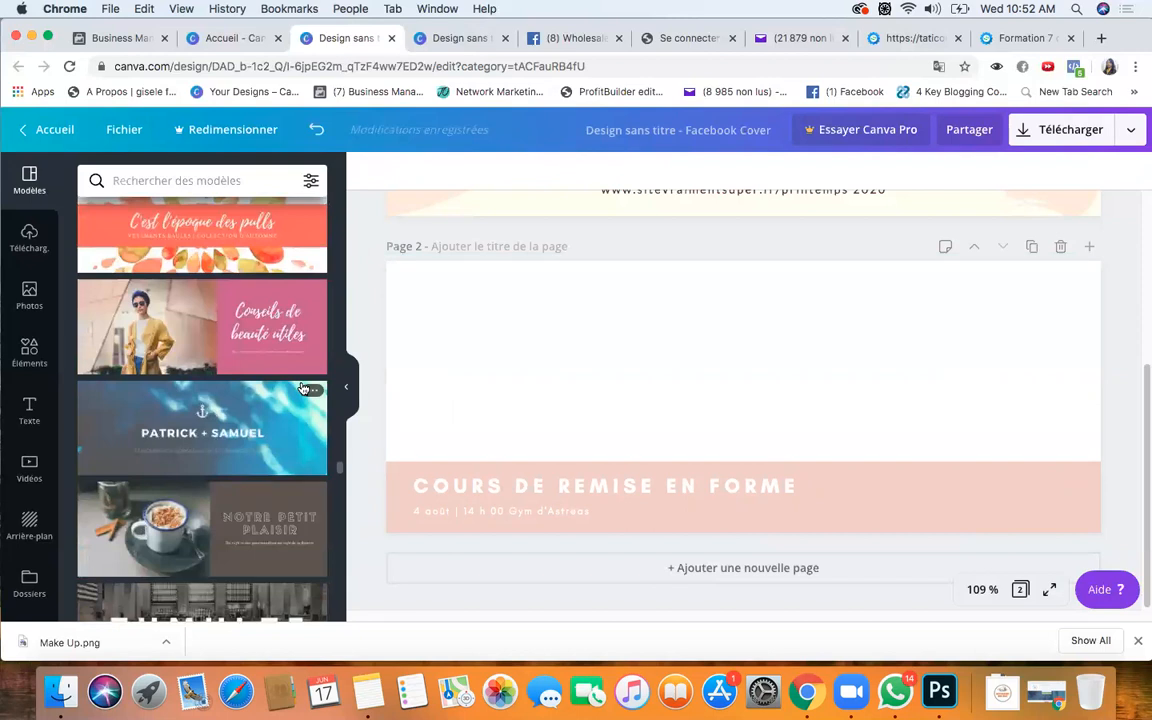
pyautogui.scroll(-3, 303, 388)
pyautogui.scroll(9, 303, 388)
pyautogui.scroll(15, 303, 388)
pyautogui.scroll(15, 303, 388)
# Search the templates for "BEAUTY" and look through the matching Facebook cover designs.
pyautogui.click(260, 182)
pyautogui.write('BEAUTY')
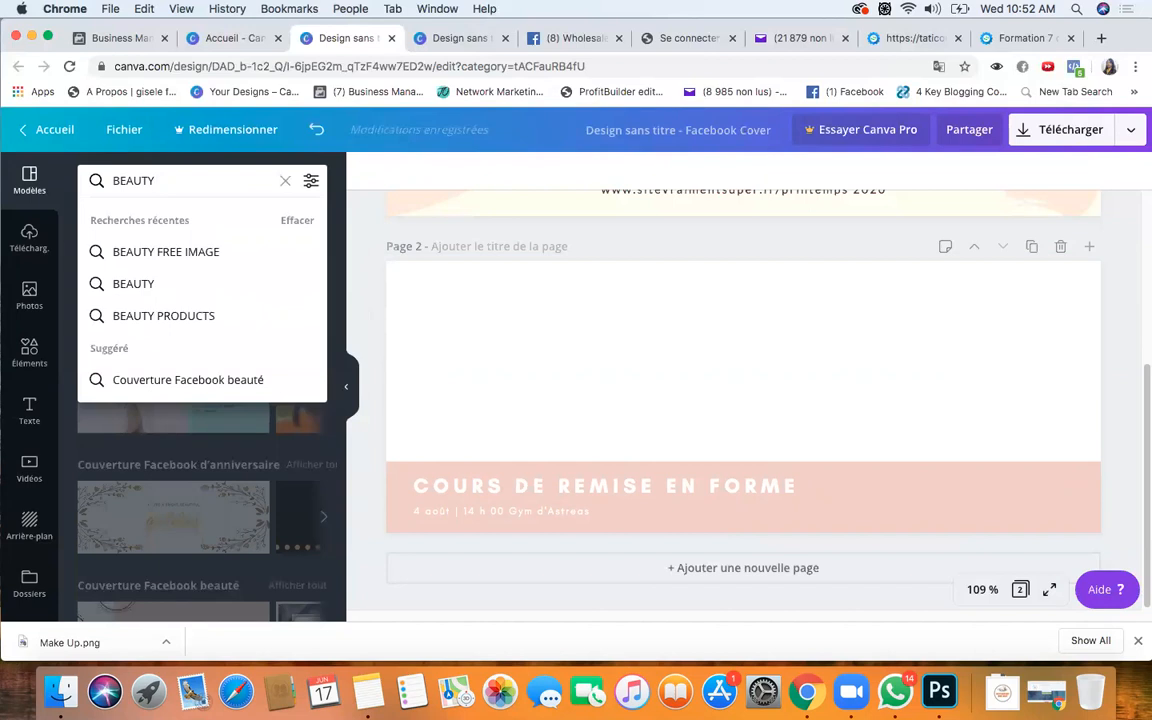
pyautogui.press('Return')
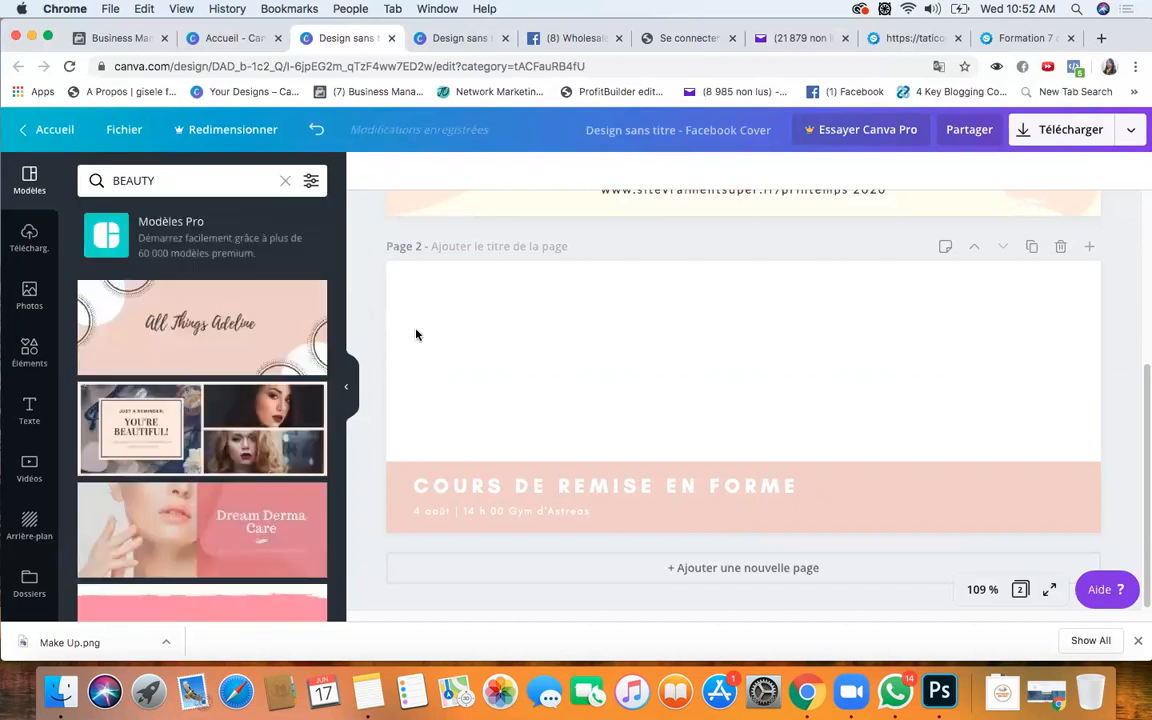
pyautogui.scroll(-5, 296, 470)
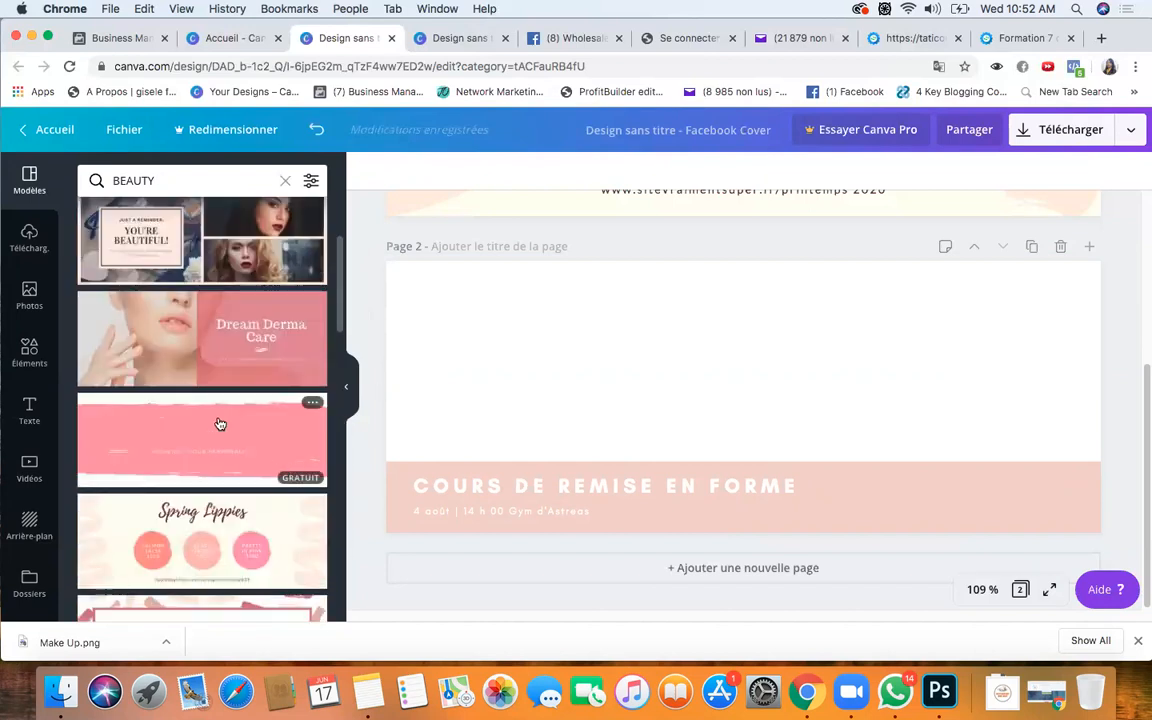
# Apply the "Dream Derma Care" template to page 2 and check the purchase offer for removing its watermark.
pyautogui.click(185, 292)
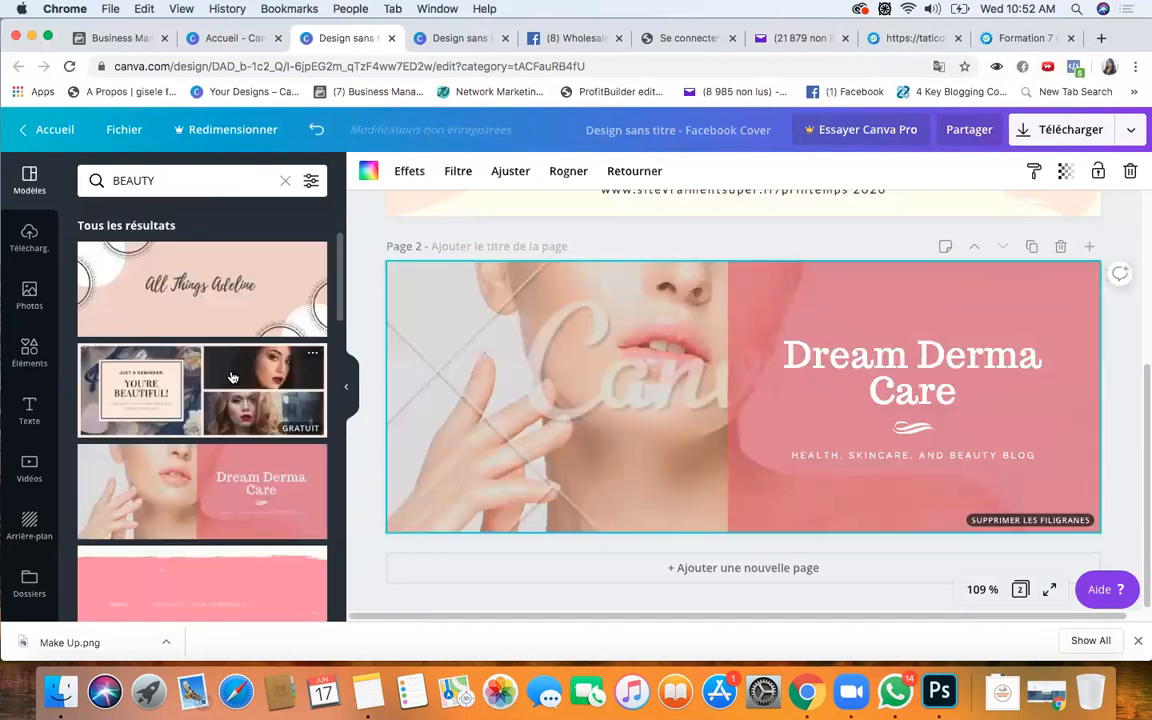
pyautogui.scroll(2, 637, 492)
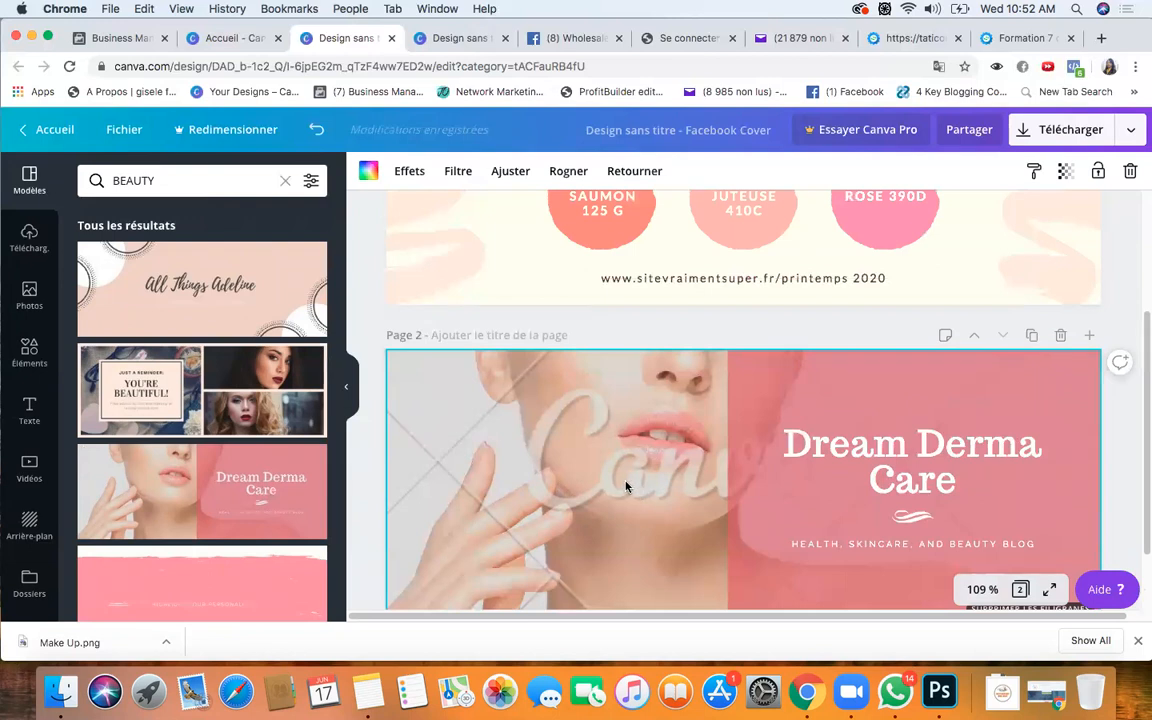
pyautogui.scroll(-2, 624, 486)
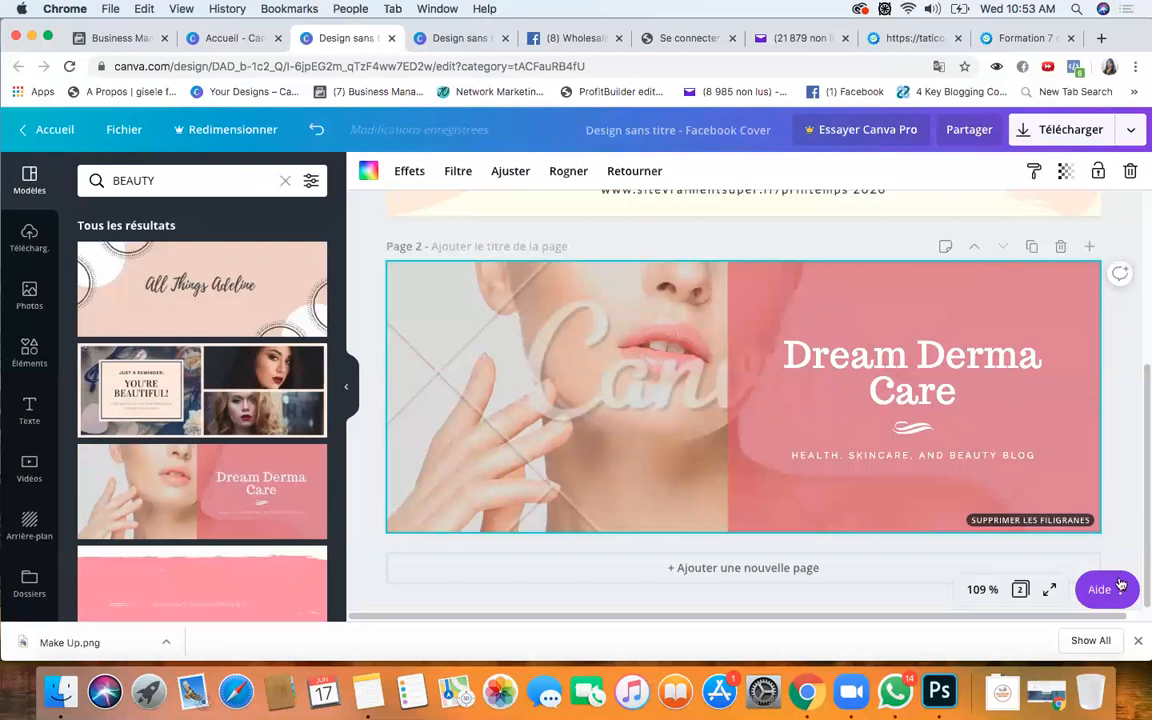
pyautogui.click(1040, 521)
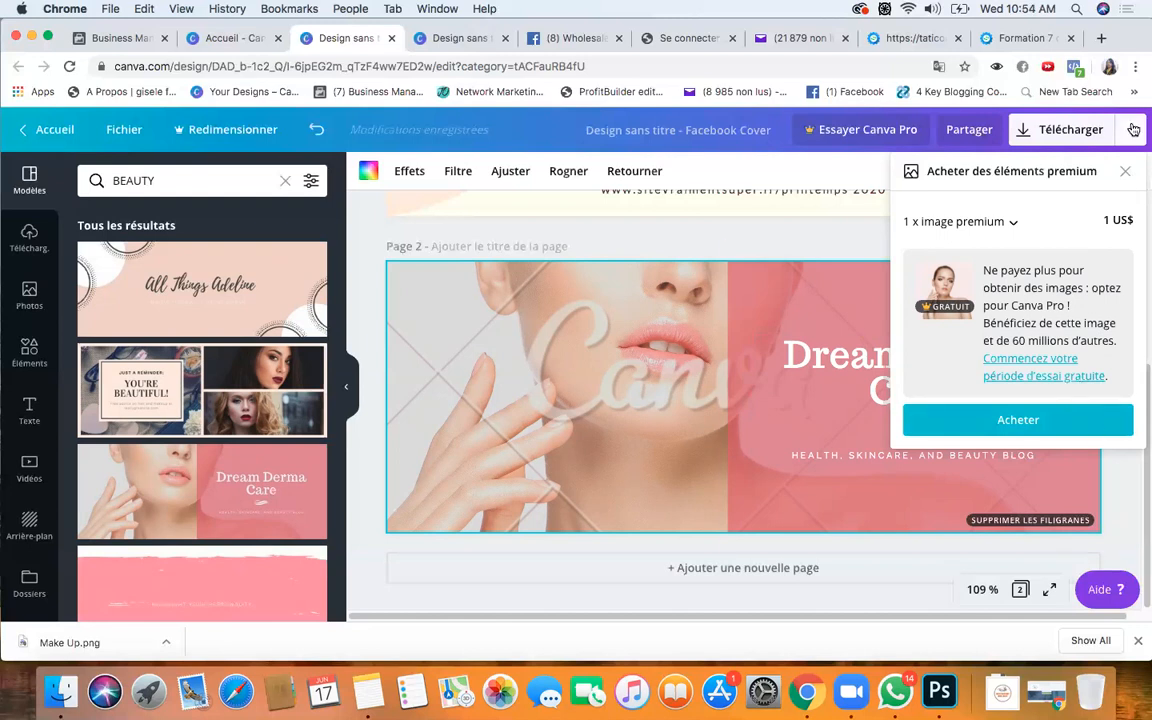
pyautogui.click(1127, 175)
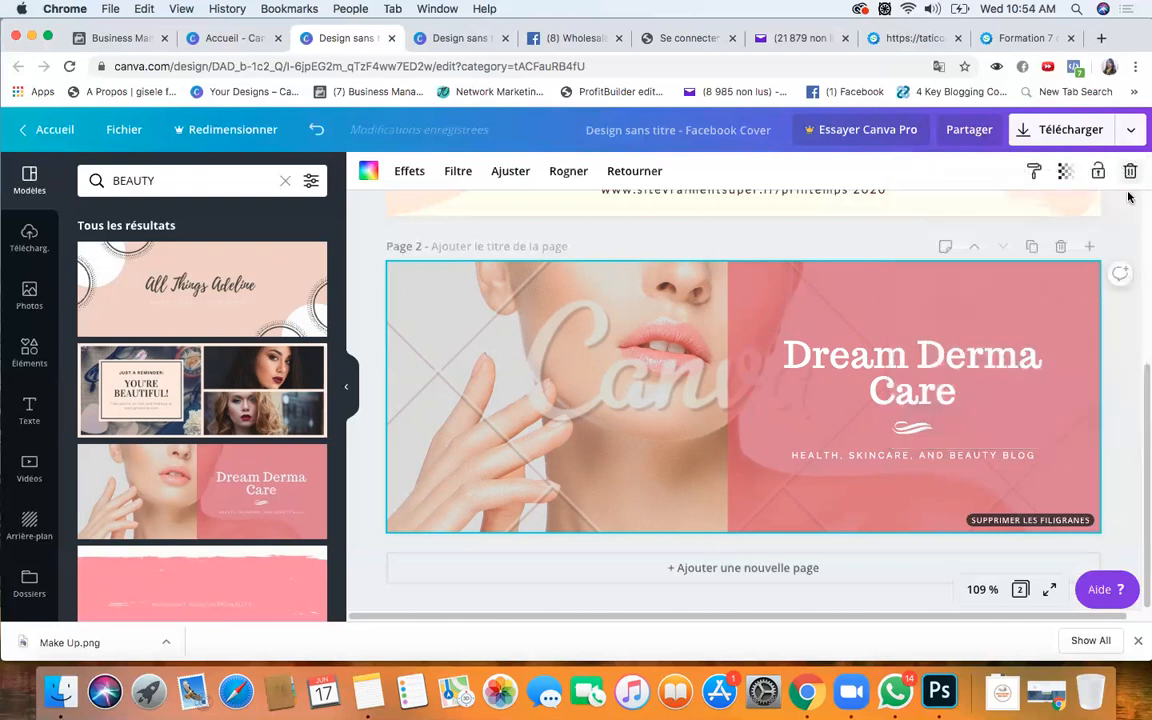
# Look through the "BEAUTY" template results for another Facebook cover design to replace the one on page 2.
pyautogui.scroll(3, 900, 323)
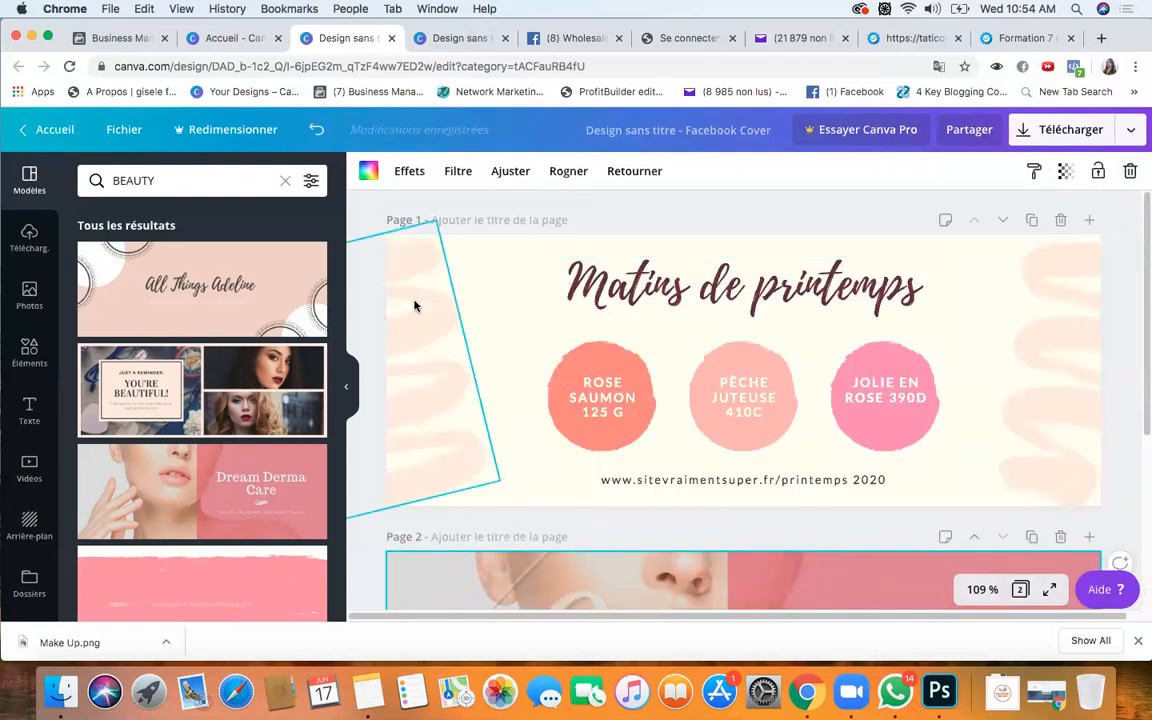
pyautogui.scroll(3, 250, 455)
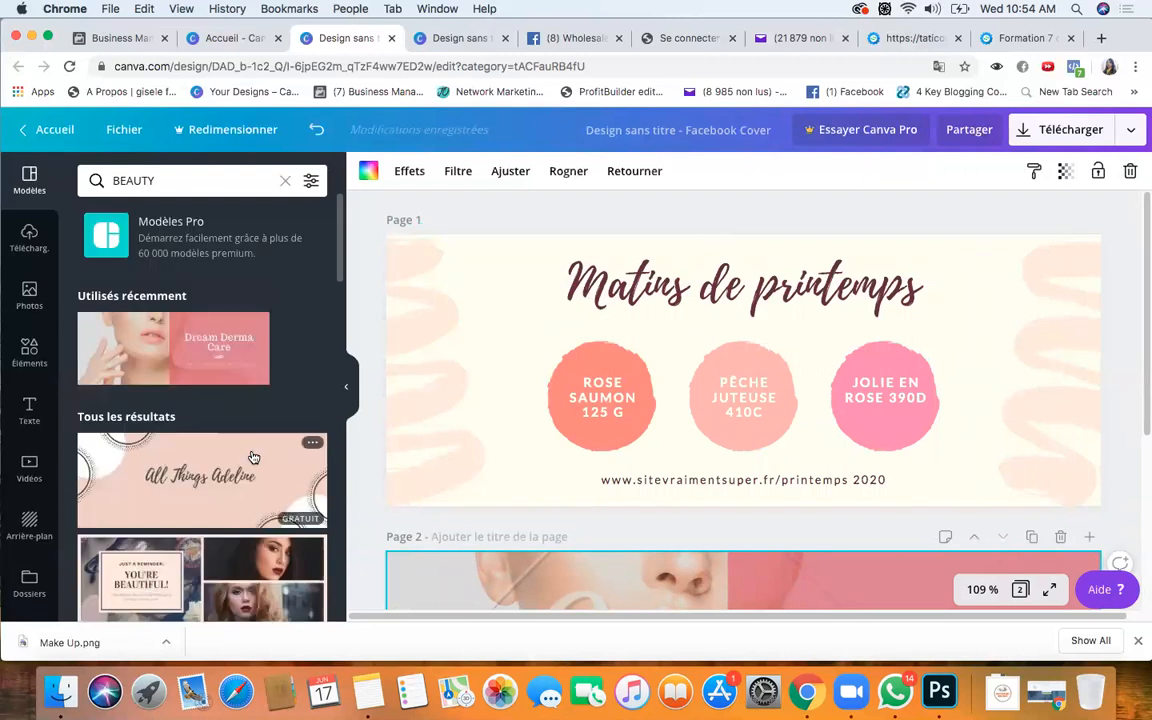
pyautogui.scroll(-10, 216, 411)
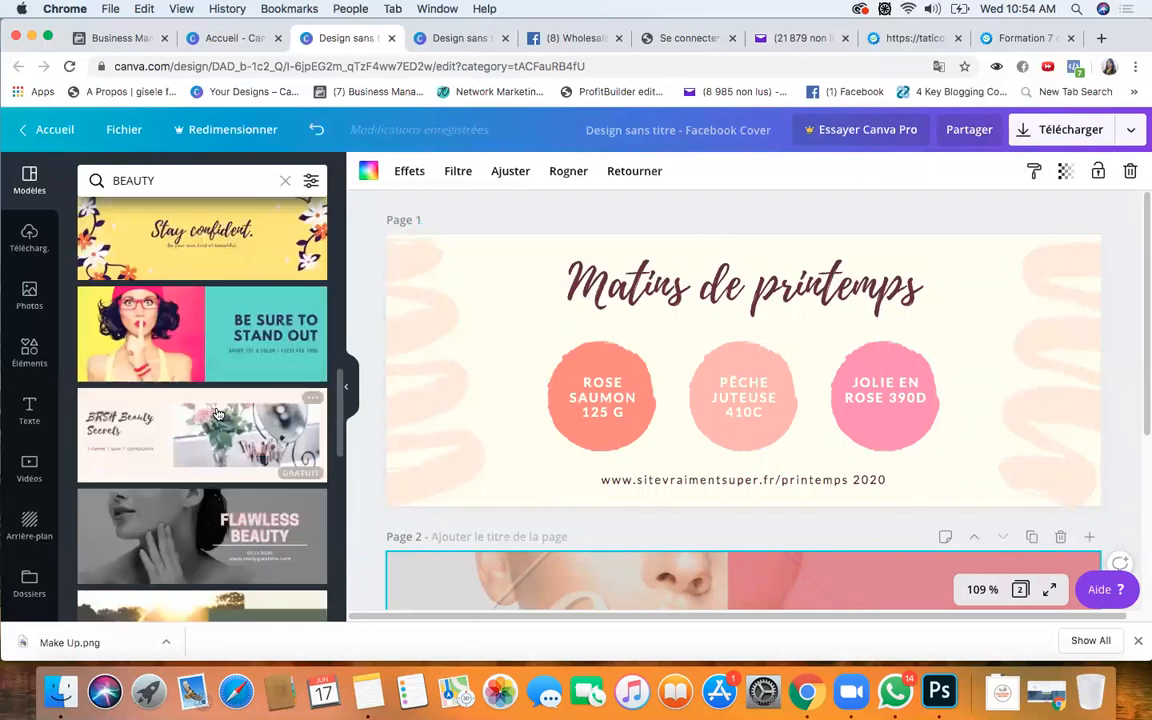
pyautogui.scroll(-15, 219, 414)
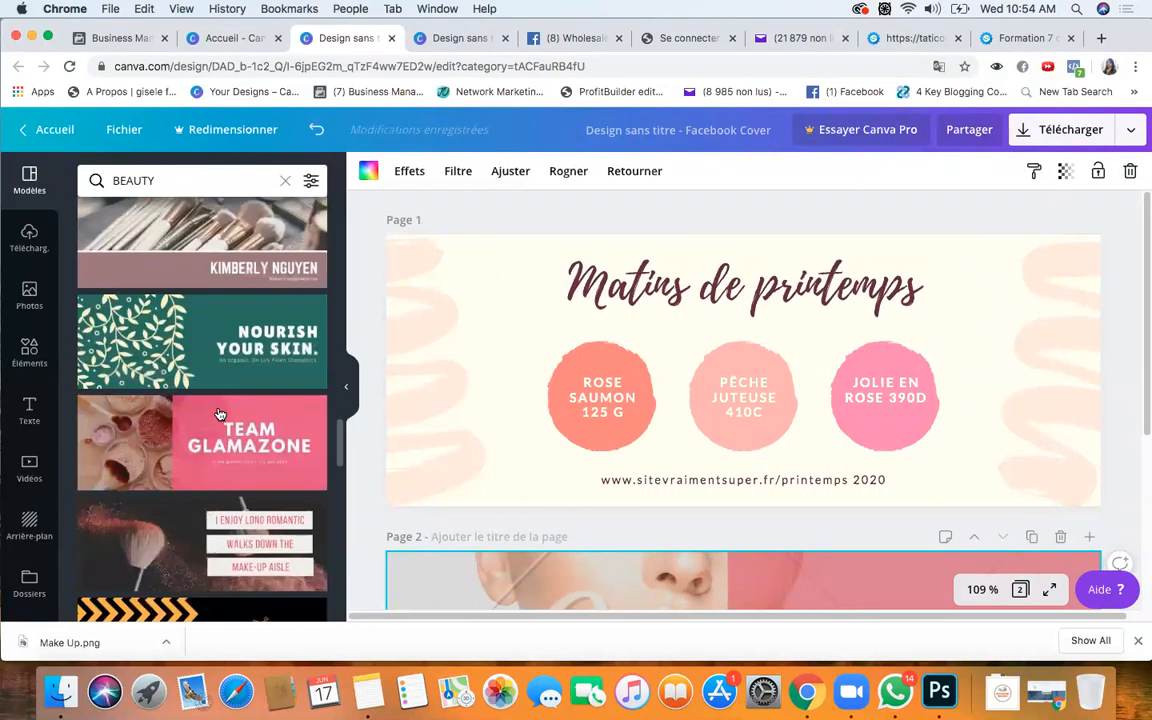
pyautogui.scroll(-15, 219, 412)
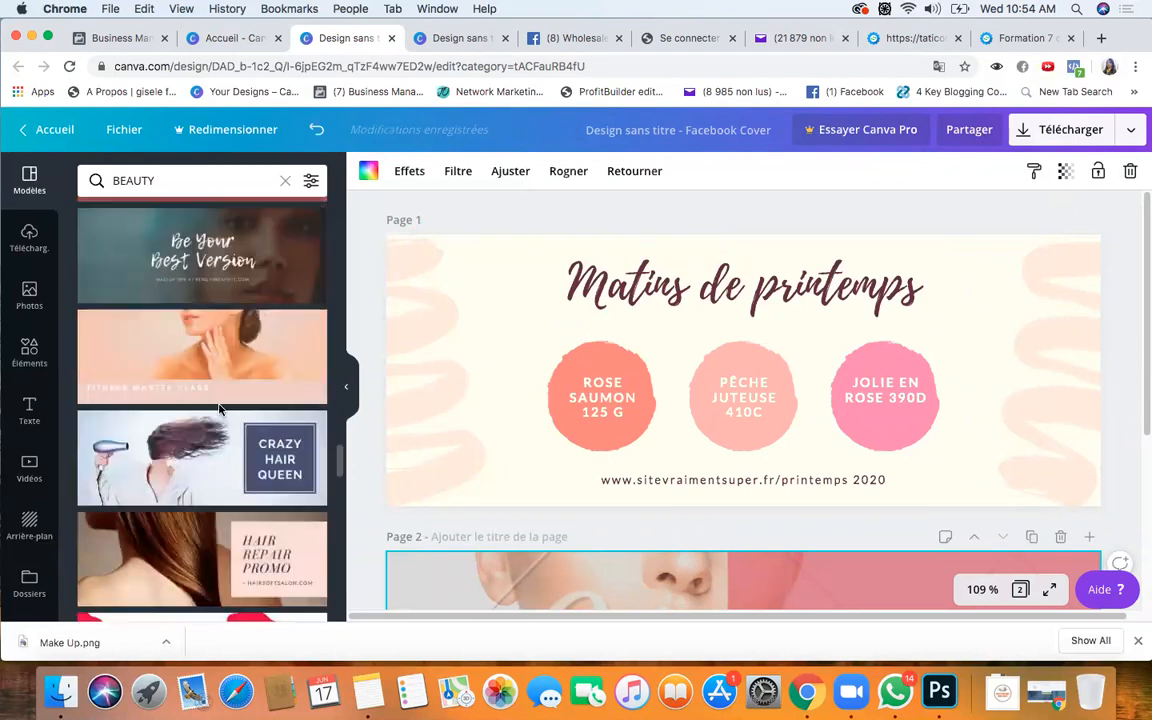
pyautogui.scroll(-15, 221, 408)
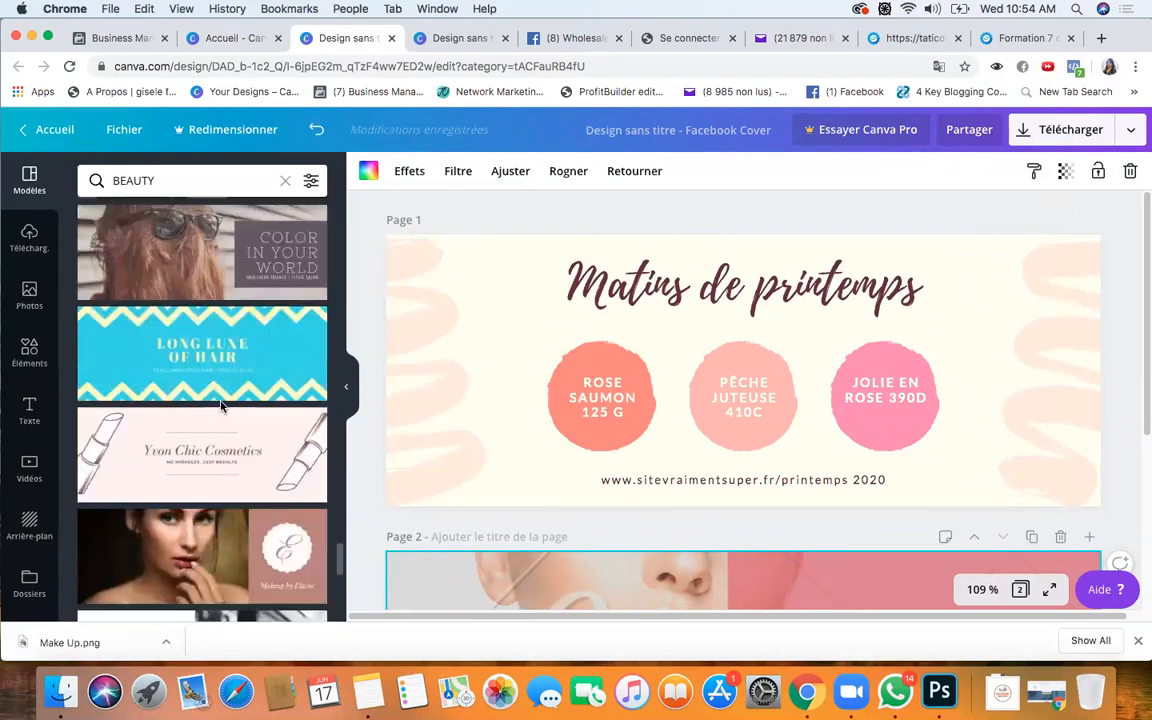
pyautogui.scroll(-15, 221, 406)
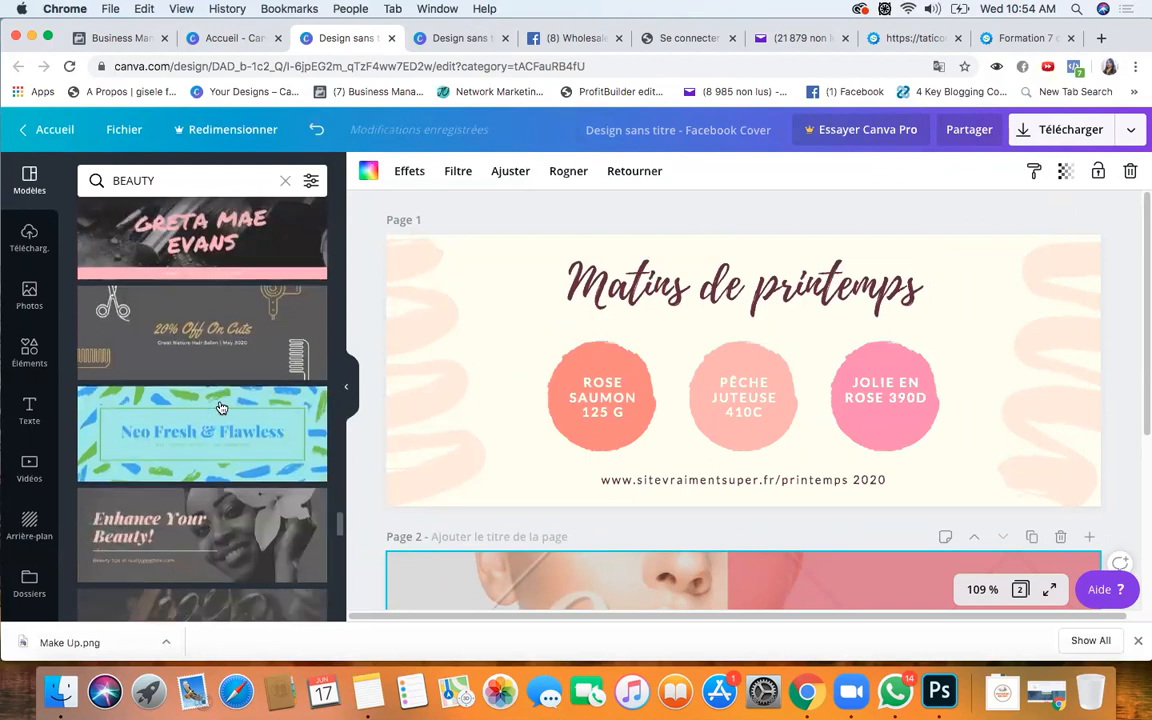
pyautogui.scroll(-15, 222, 407)
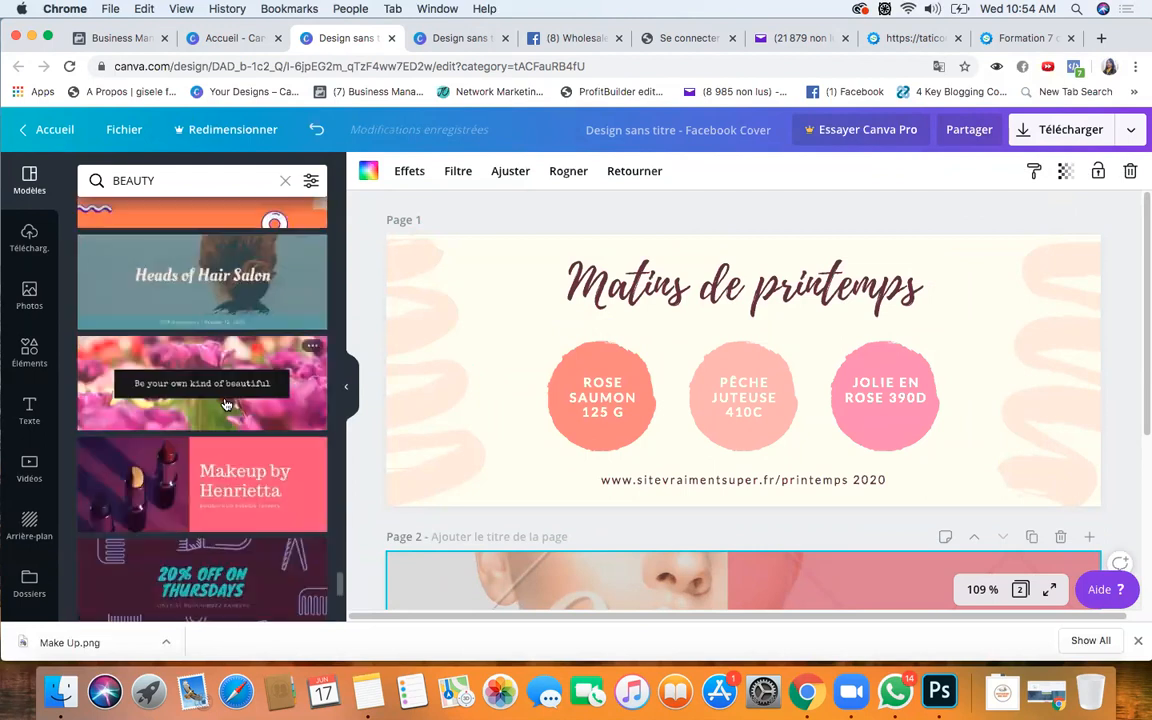
pyautogui.scroll(8, 226, 404)
pyautogui.scroll(-4, 226, 404)
pyautogui.scroll(-5, 226, 405)
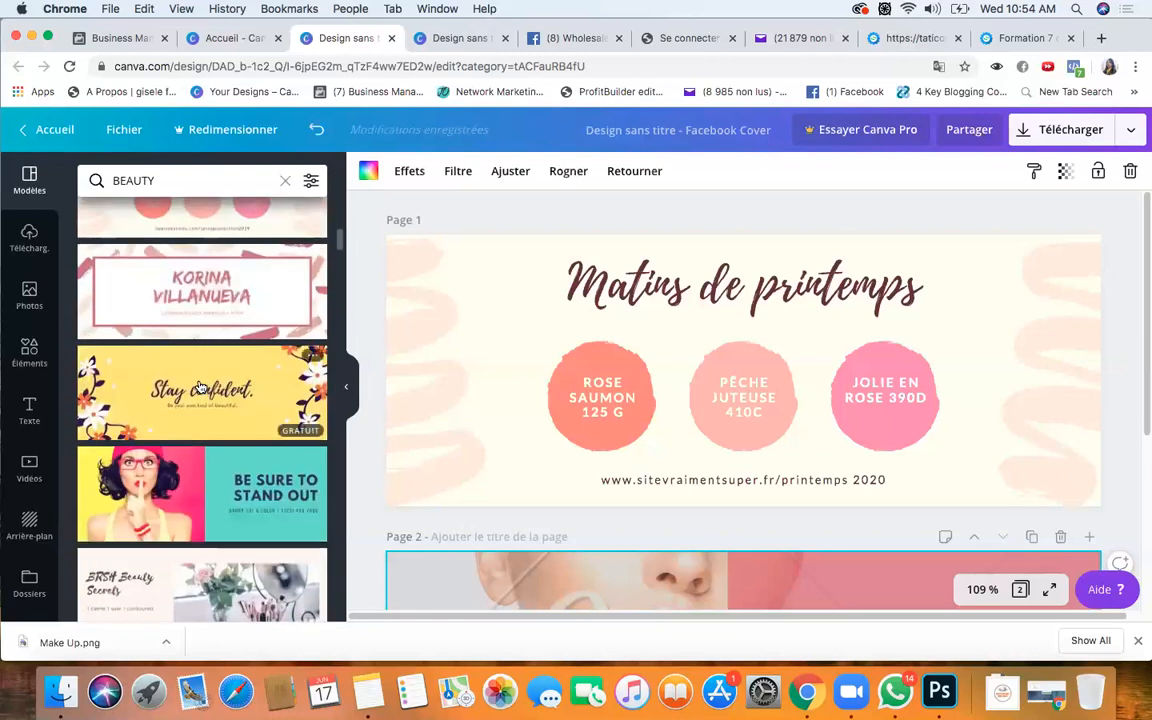
# Apply the "Flawless Beauty" template to page 2.
pyautogui.scroll(-3, 209, 395)
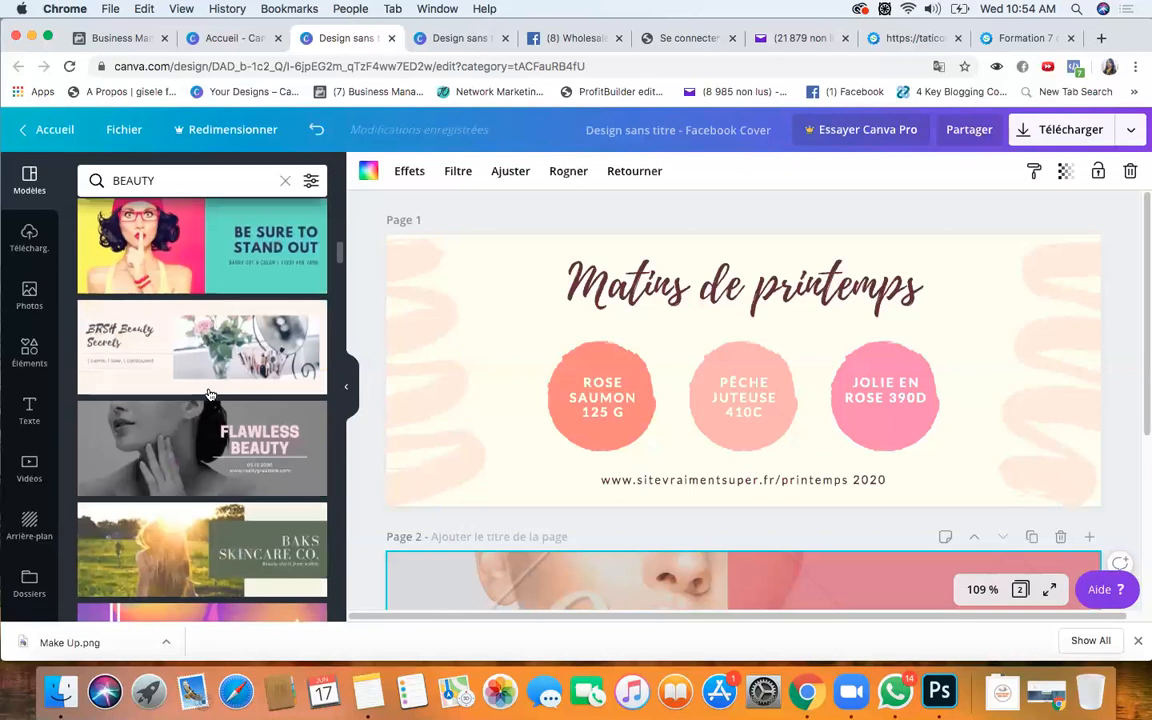
pyautogui.scroll(-1, 209, 395)
pyautogui.scroll(-1, 209, 395)
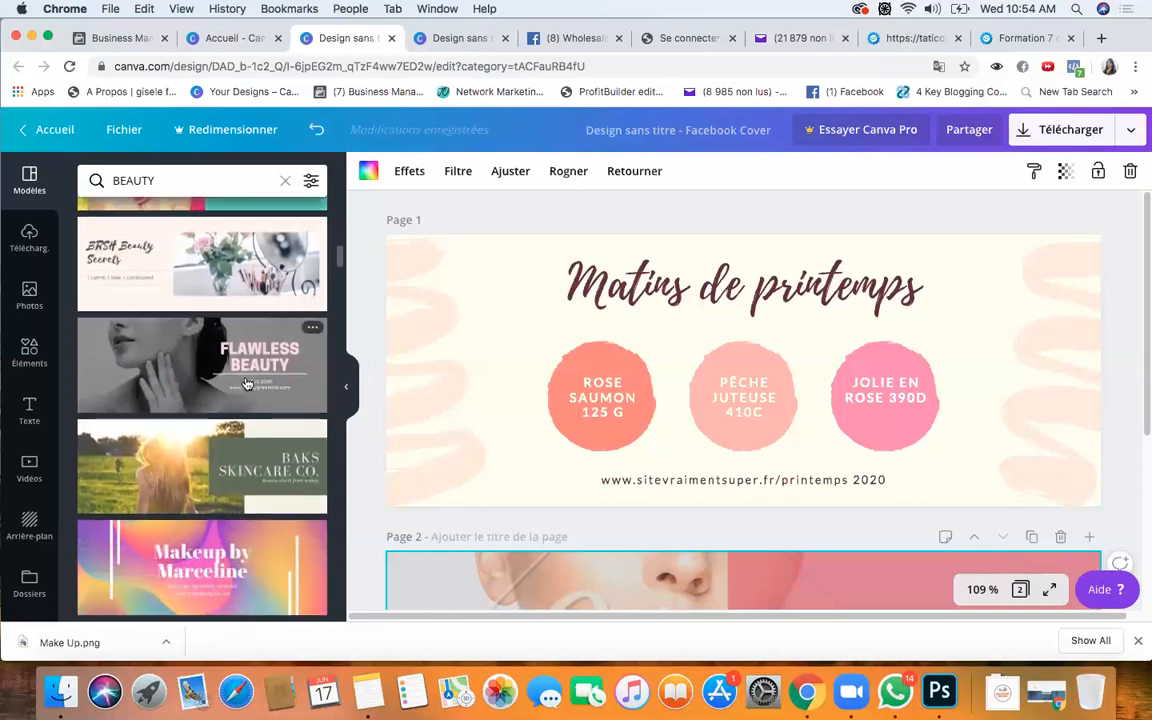
pyautogui.click(252, 378)
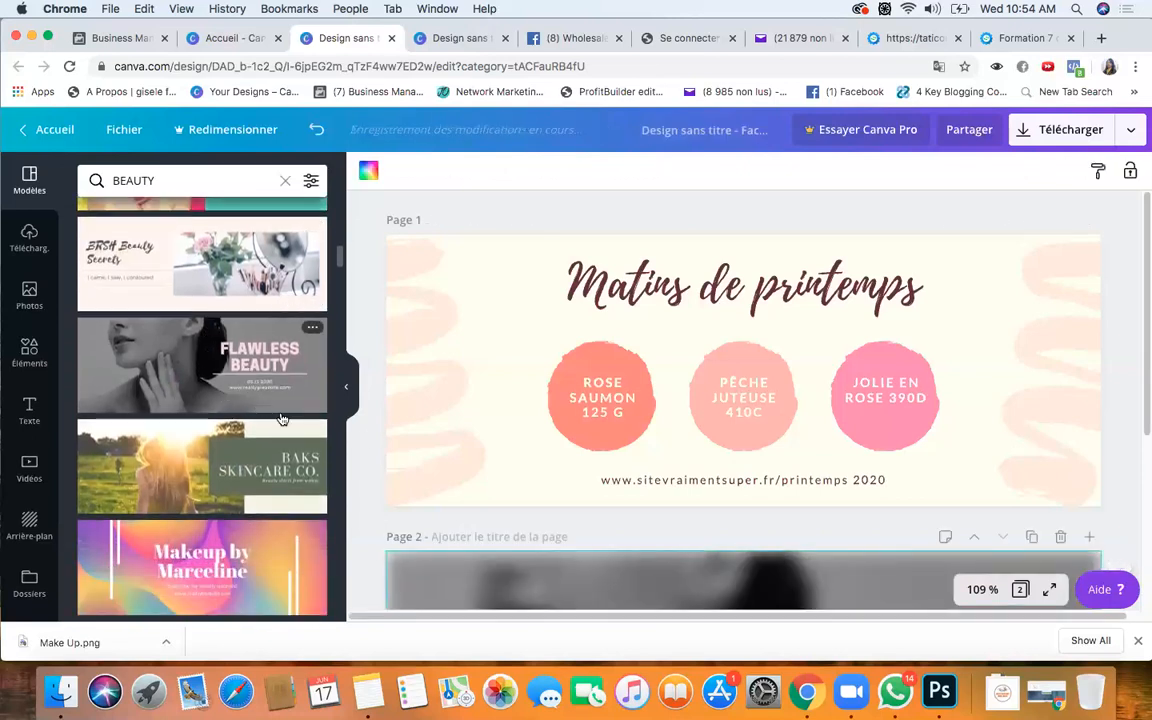
pyautogui.scroll(3, 600, 430)
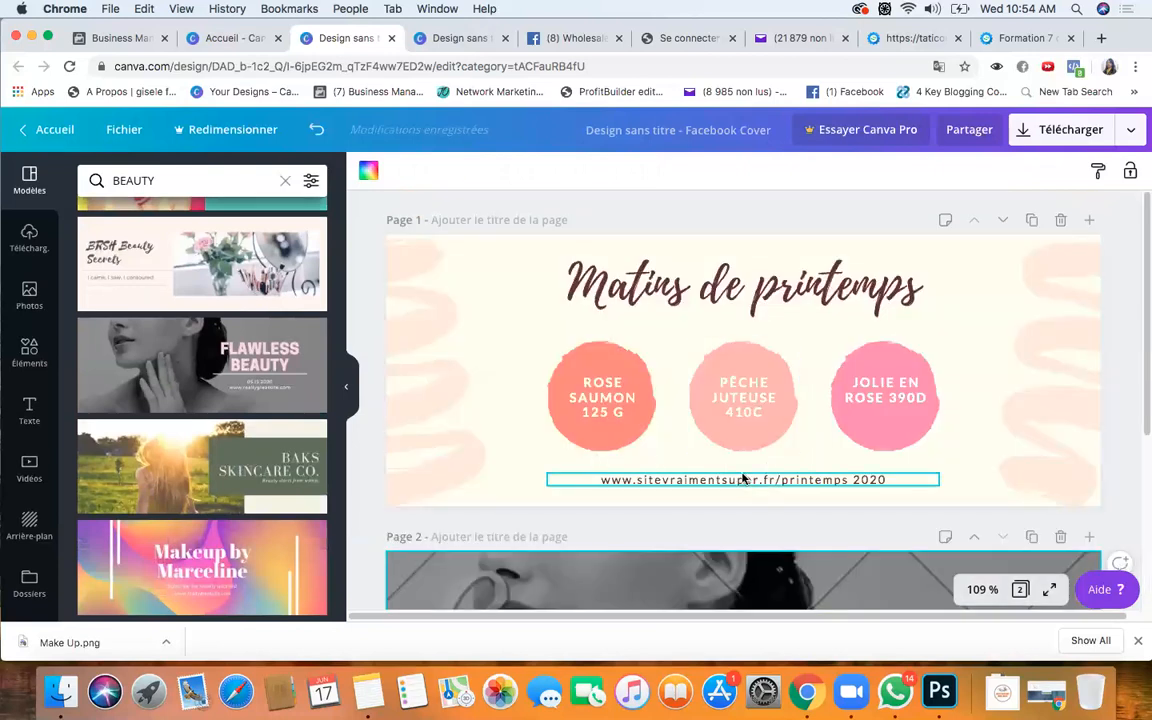
# Browse the "BEAUTY" template results for a Facebook cover design to replace "Flawless Beauty" on page 2.
pyautogui.scroll(-10, 185, 470)
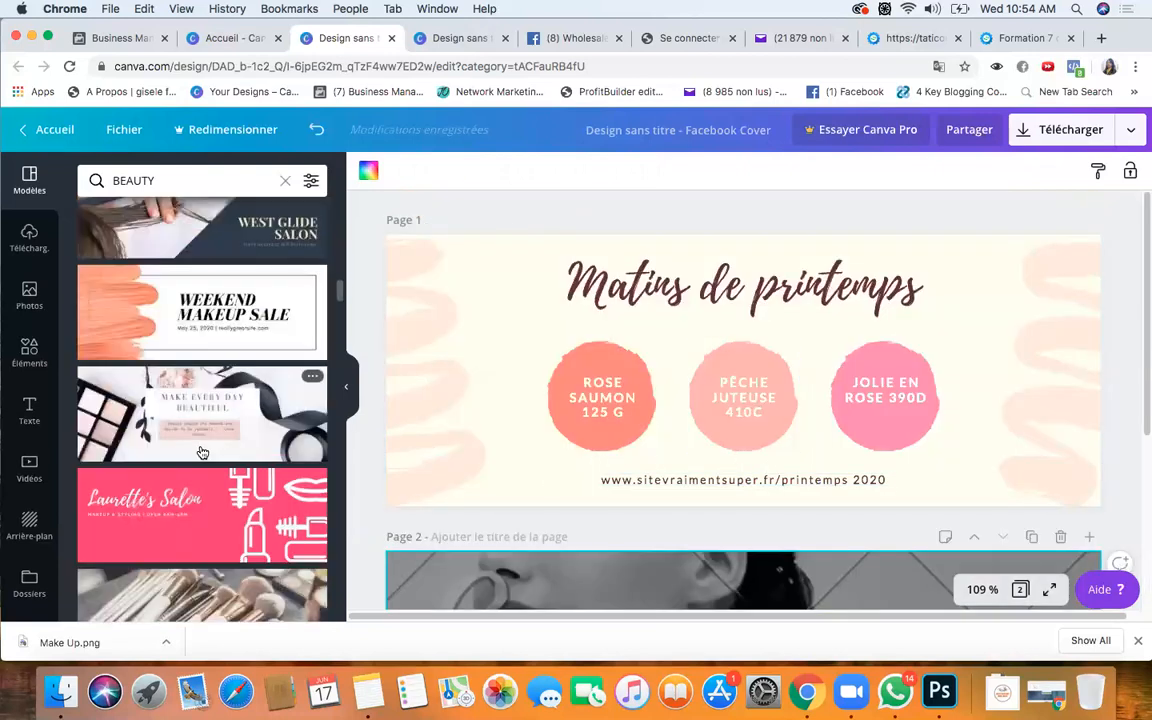
pyautogui.scroll(8, 201, 453)
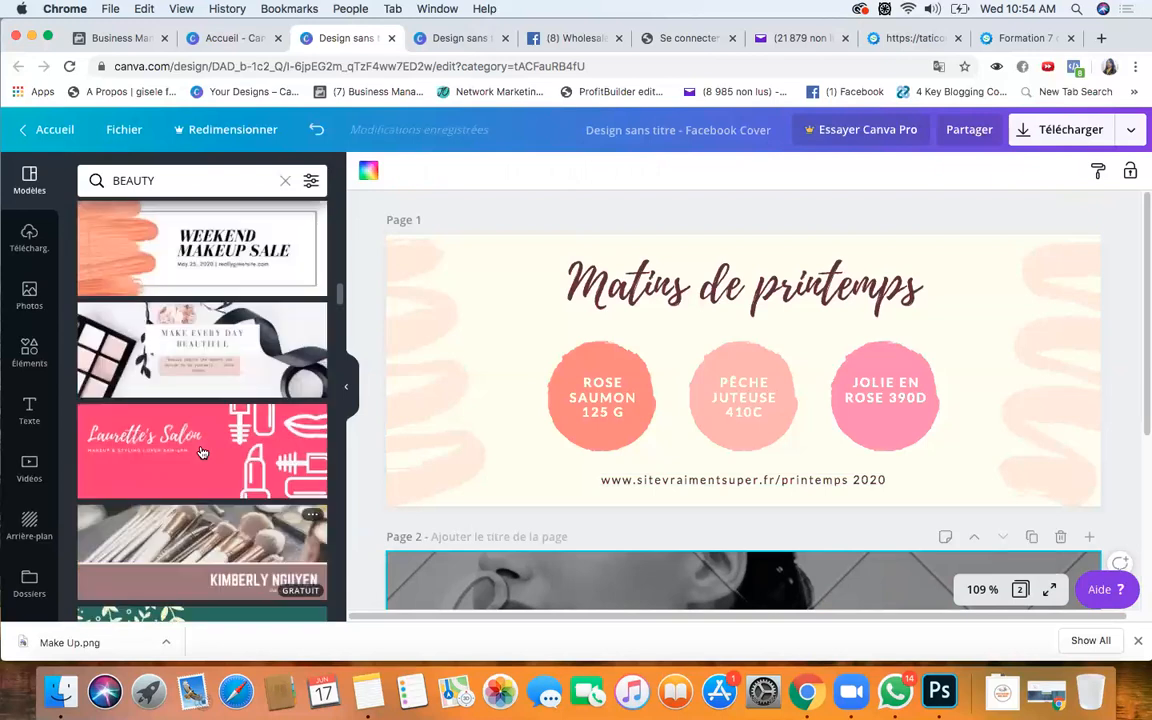
pyautogui.scroll(3, 201, 453)
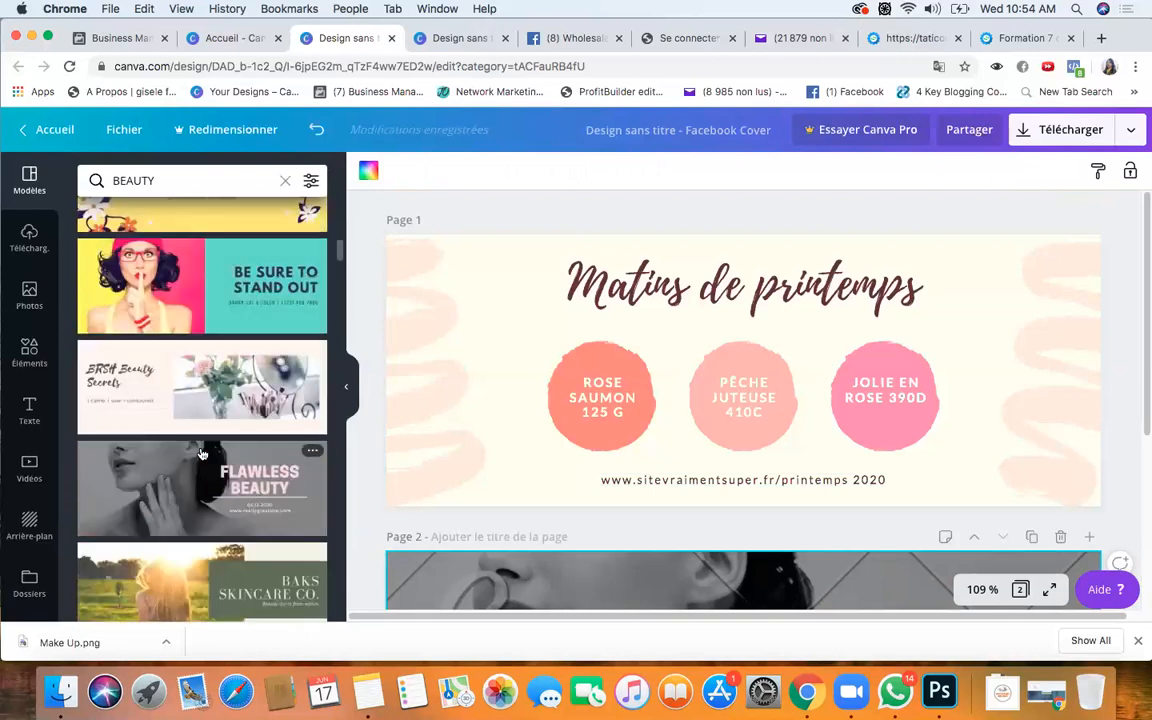
pyautogui.scroll(6, 201, 453)
pyautogui.scroll(4, 201, 453)
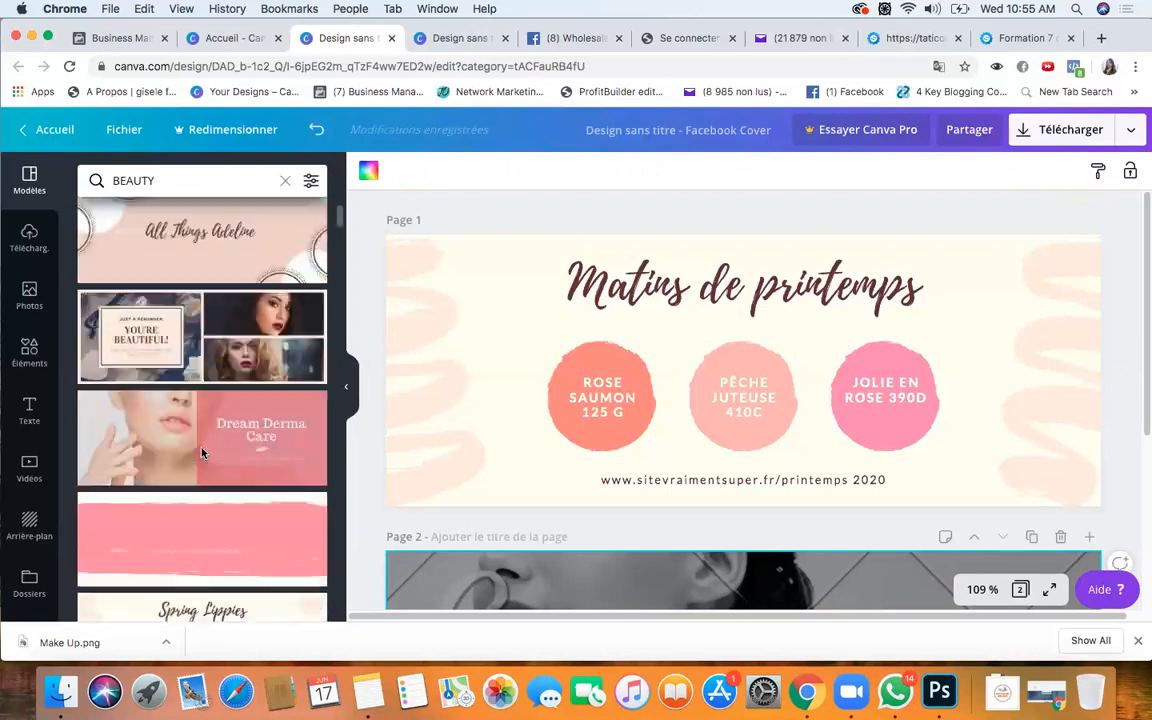
pyautogui.scroll(-8, 201, 453)
pyautogui.scroll(-12, 201, 453)
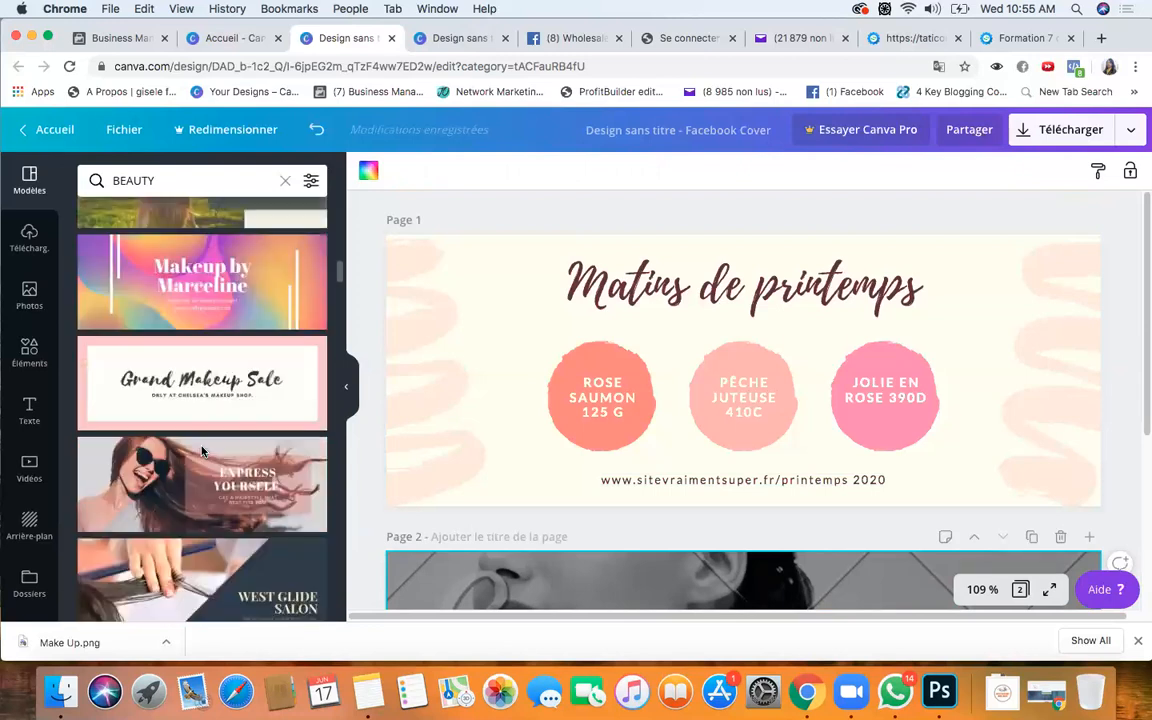
pyautogui.scroll(-10, 203, 455)
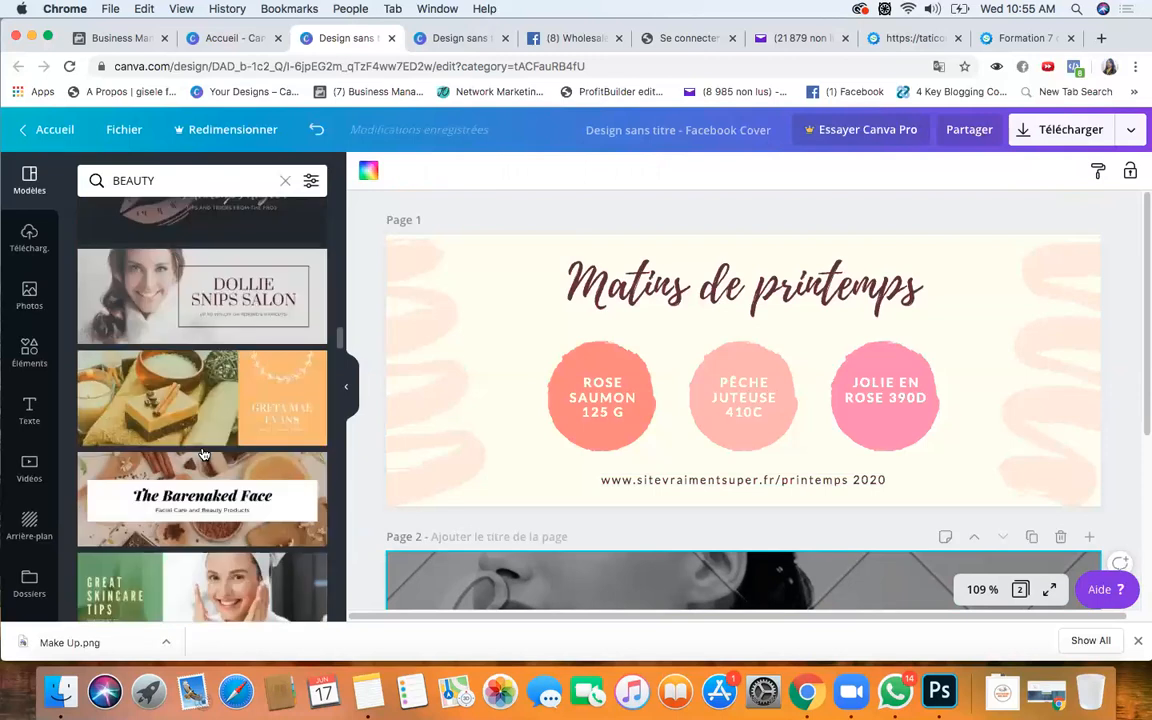
pyautogui.scroll(-10, 203, 455)
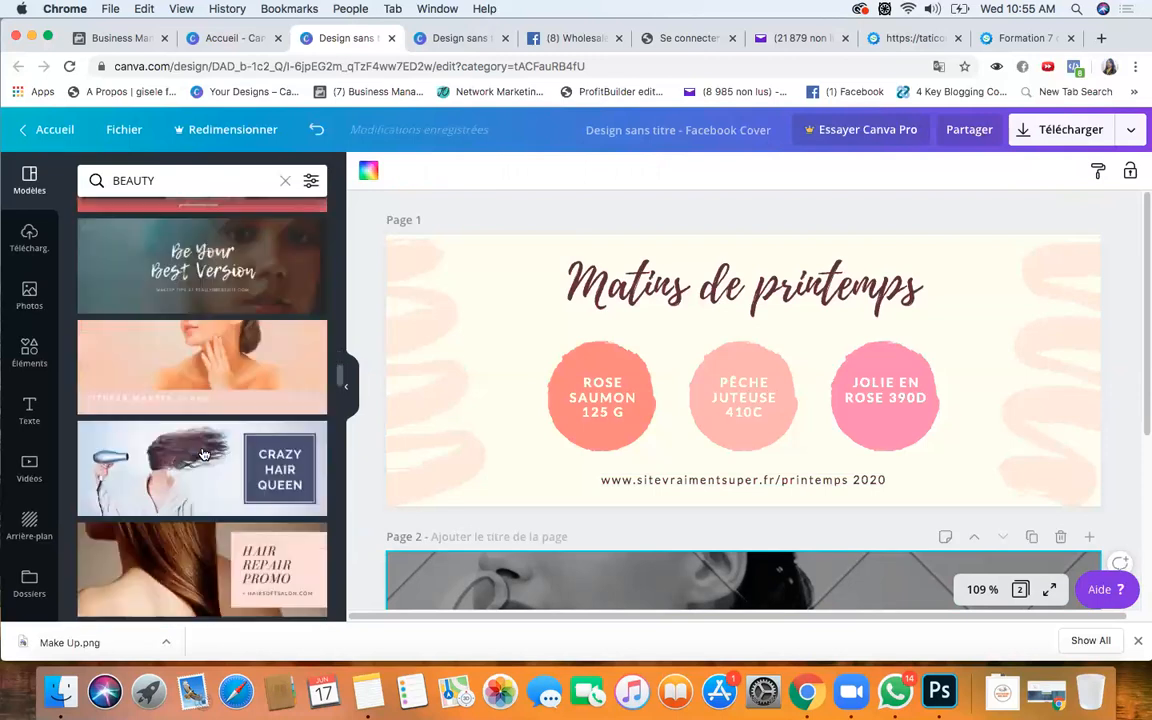
pyautogui.scroll(-5, 203, 455)
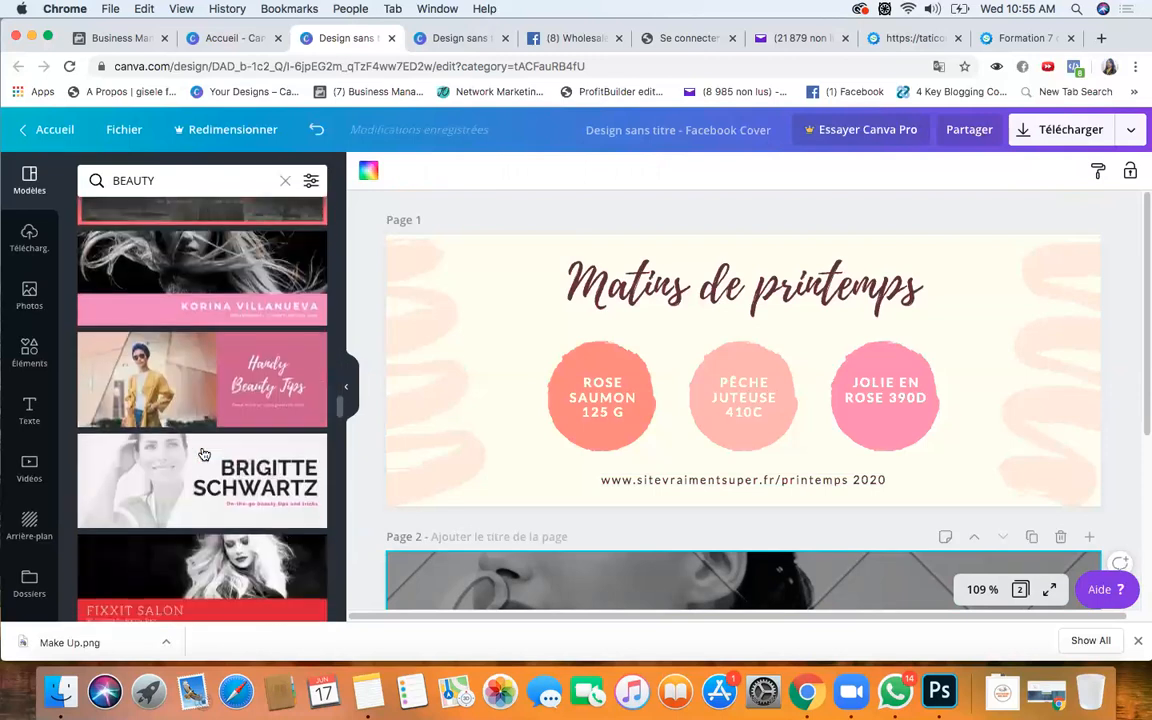
pyautogui.scroll(-10, 203, 455)
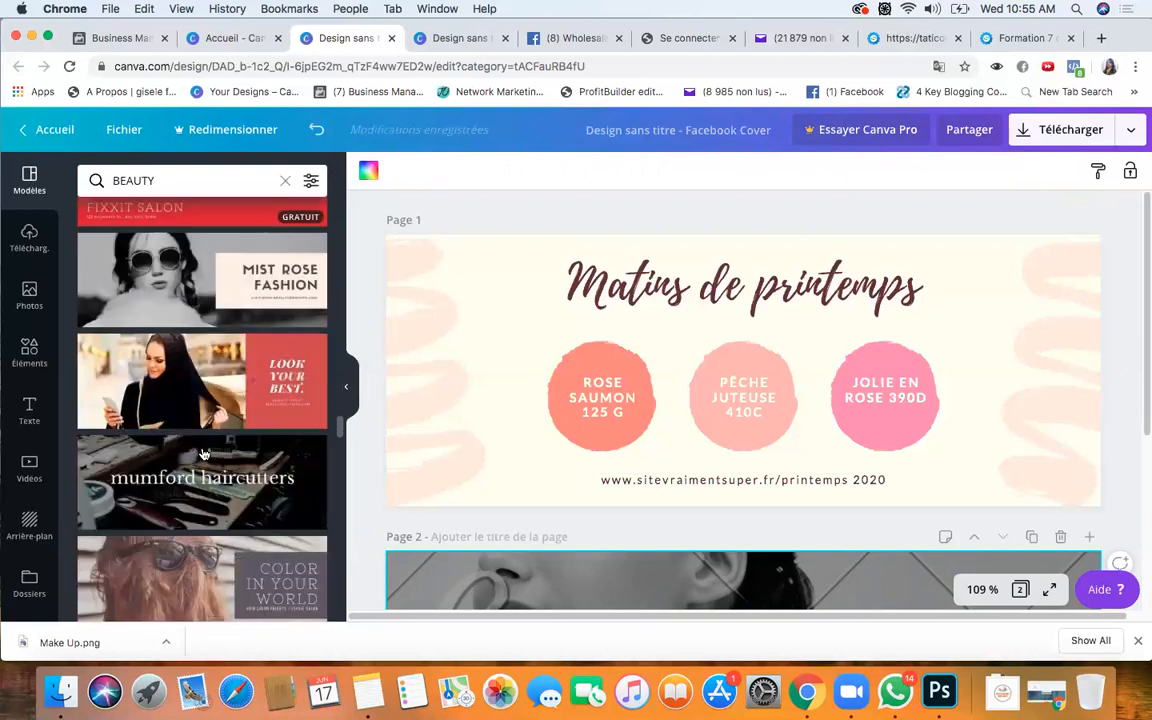
pyautogui.scroll(-10, 203, 455)
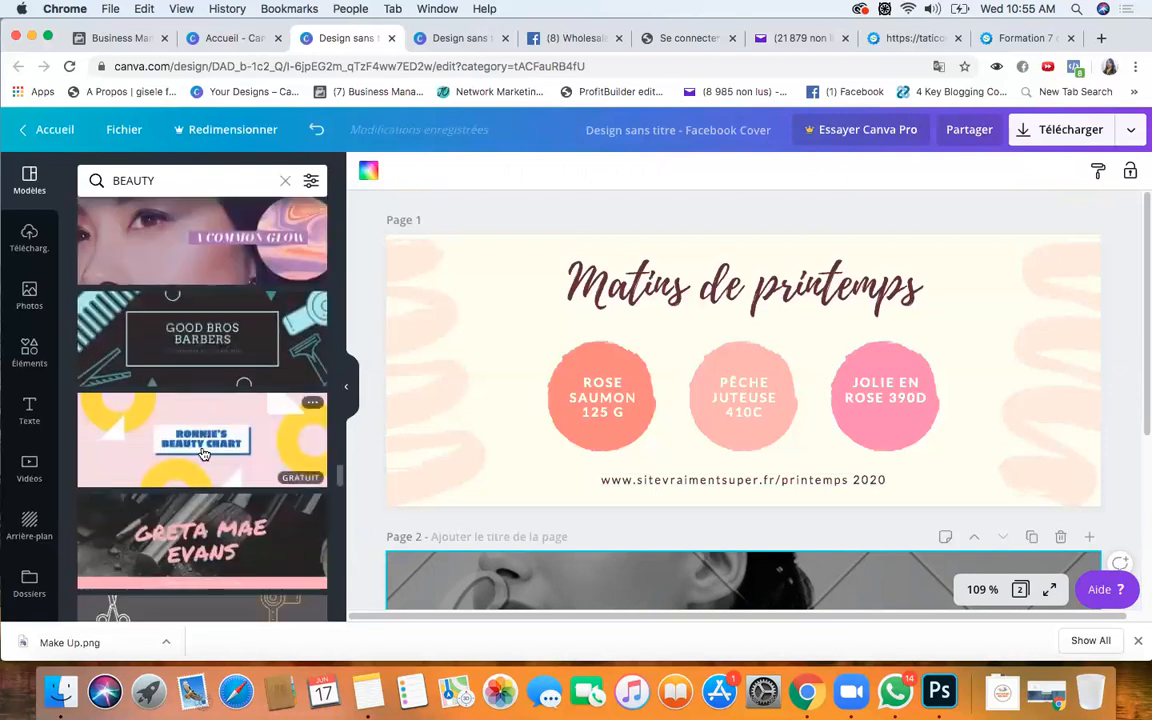
pyautogui.scroll(-3, 203, 455)
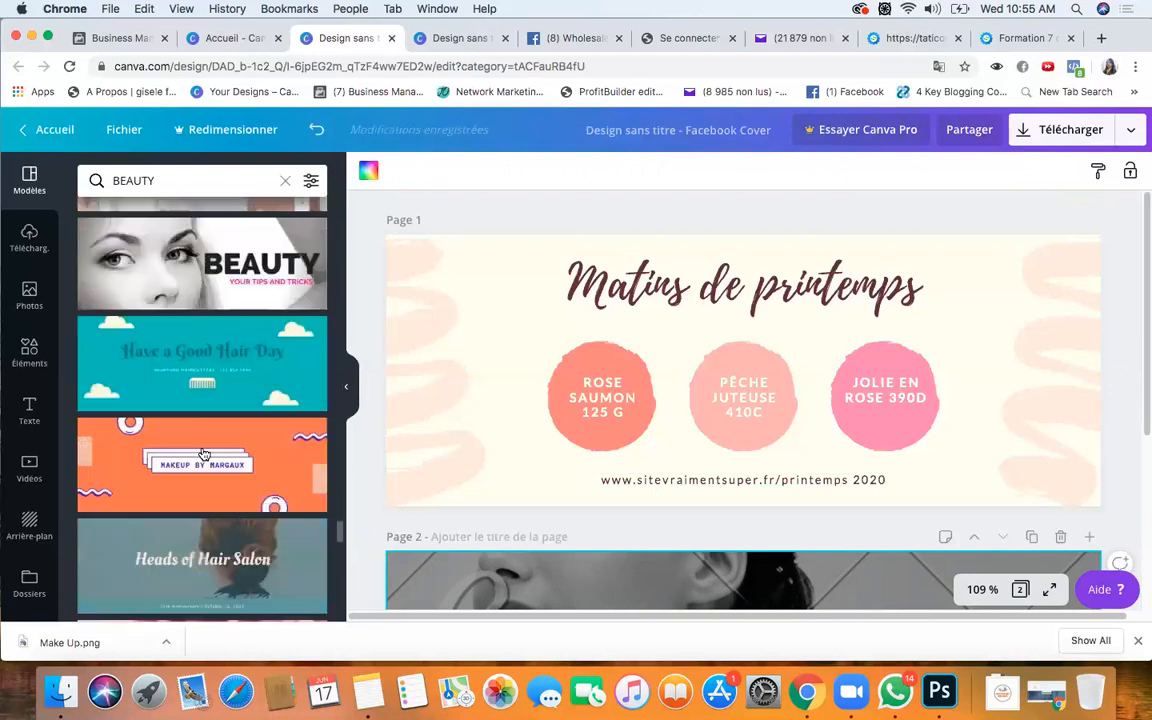
pyautogui.scroll(-5, 203, 455)
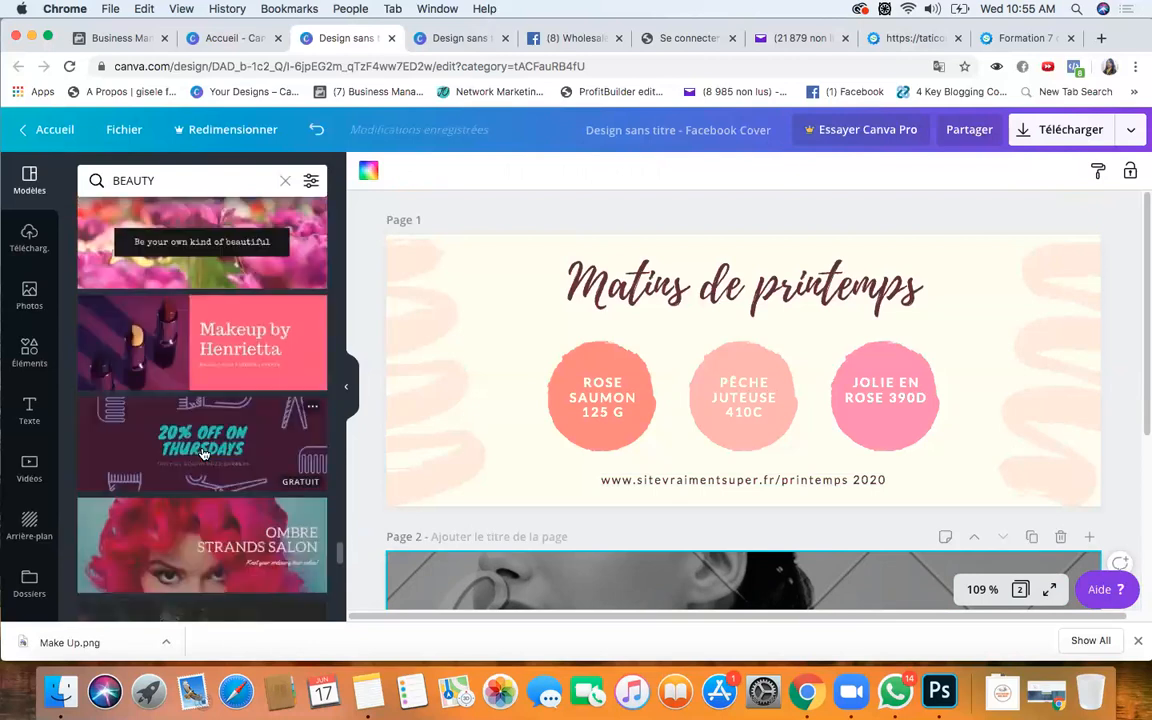
pyautogui.scroll(-10, 203, 455)
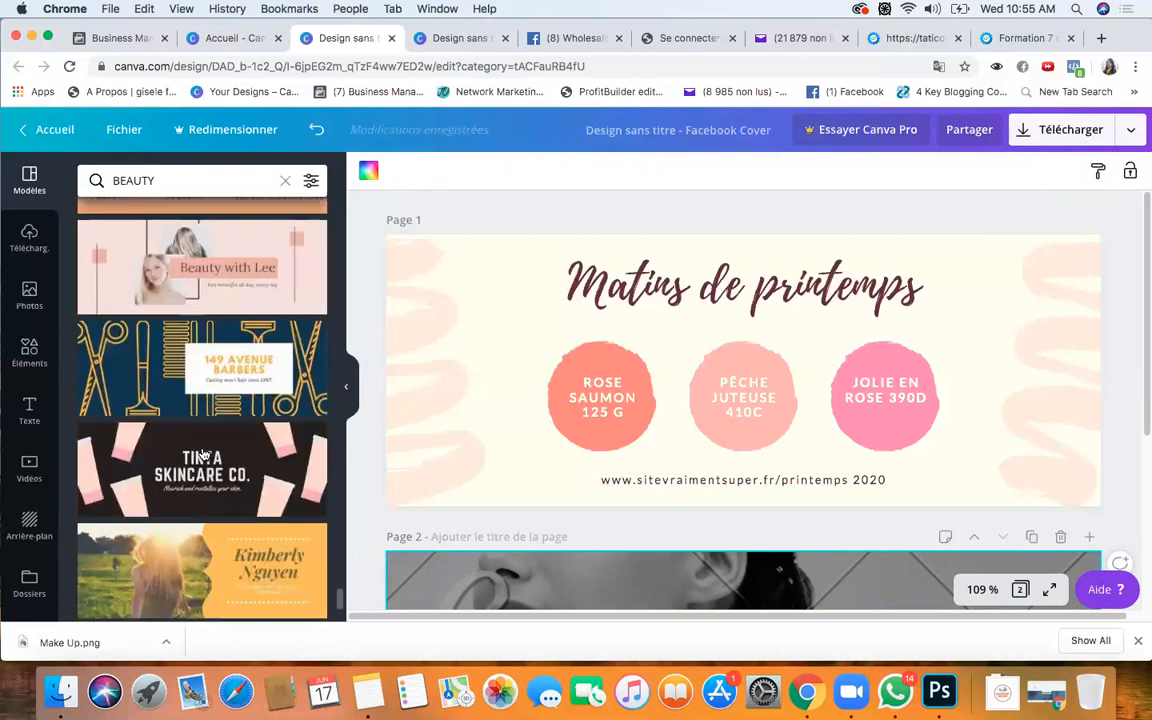
pyautogui.scroll(-5, 203, 455)
pyautogui.scroll(10, 203, 455)
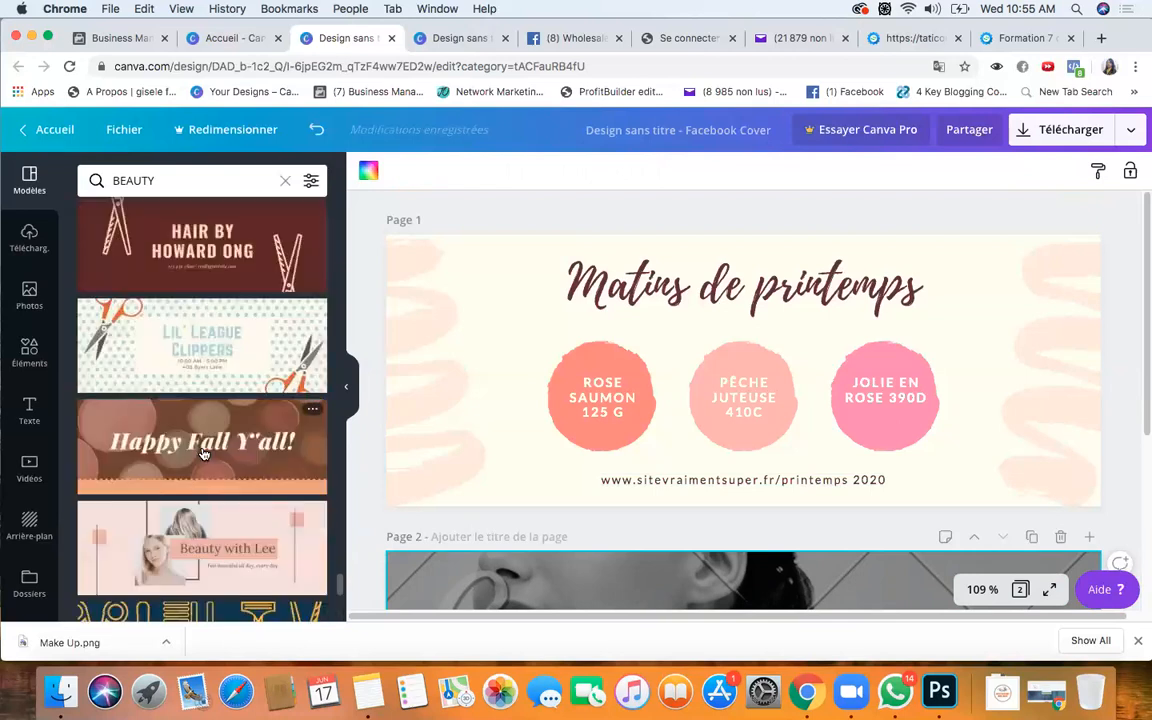
pyautogui.scroll(15, 203, 455)
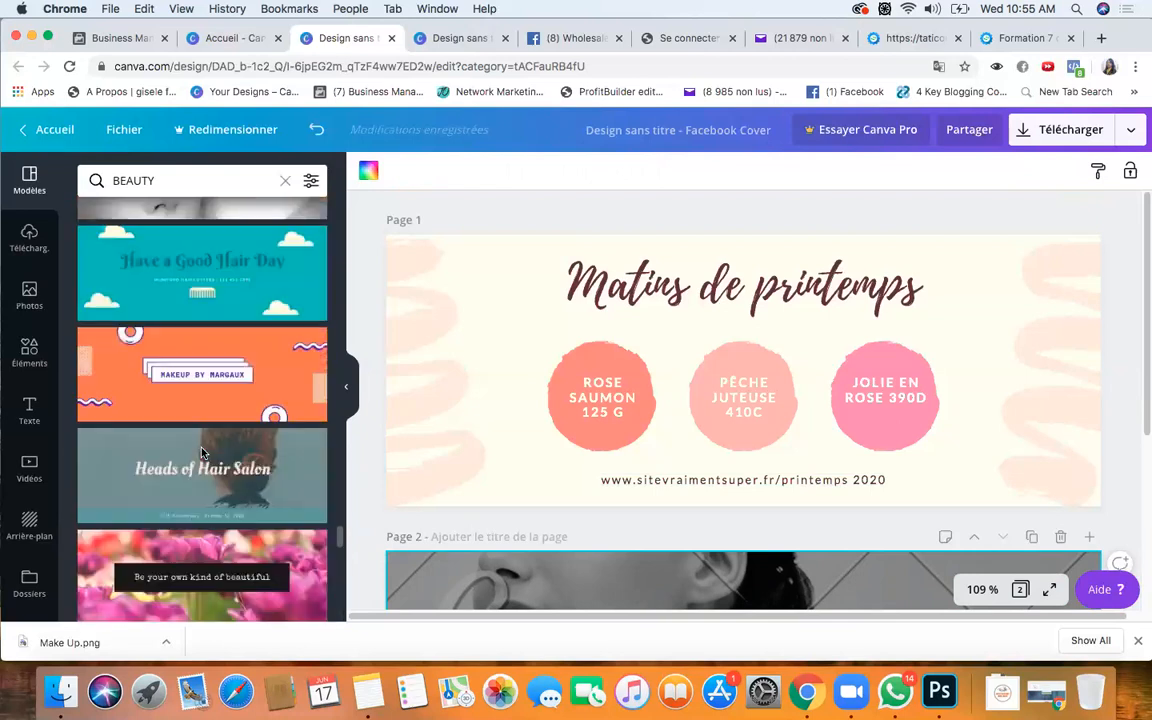
pyautogui.scroll(10, 203, 455)
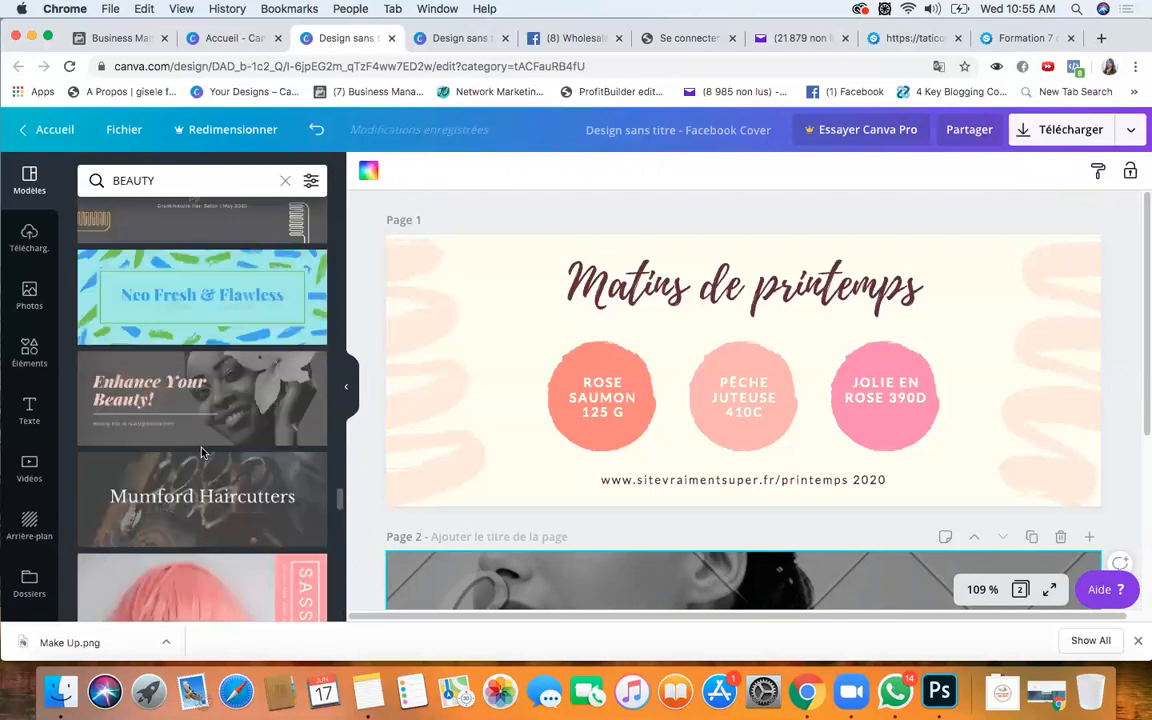
pyautogui.scroll(10, 203, 455)
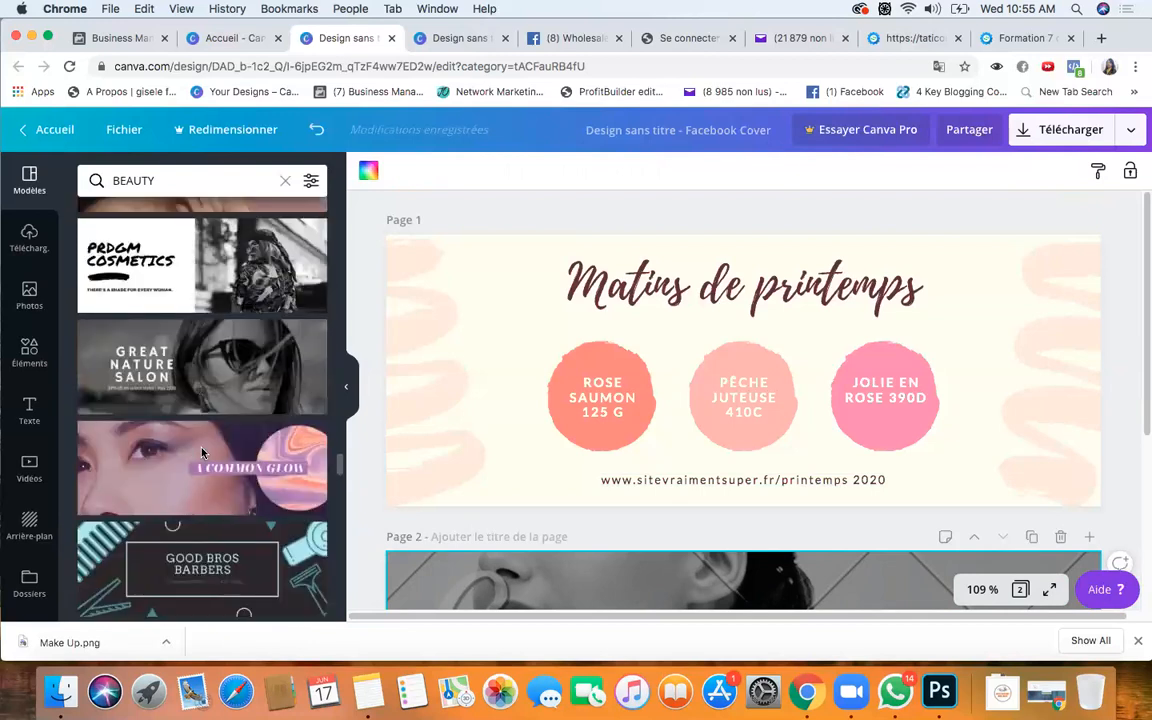
pyautogui.scroll(15, 202, 453)
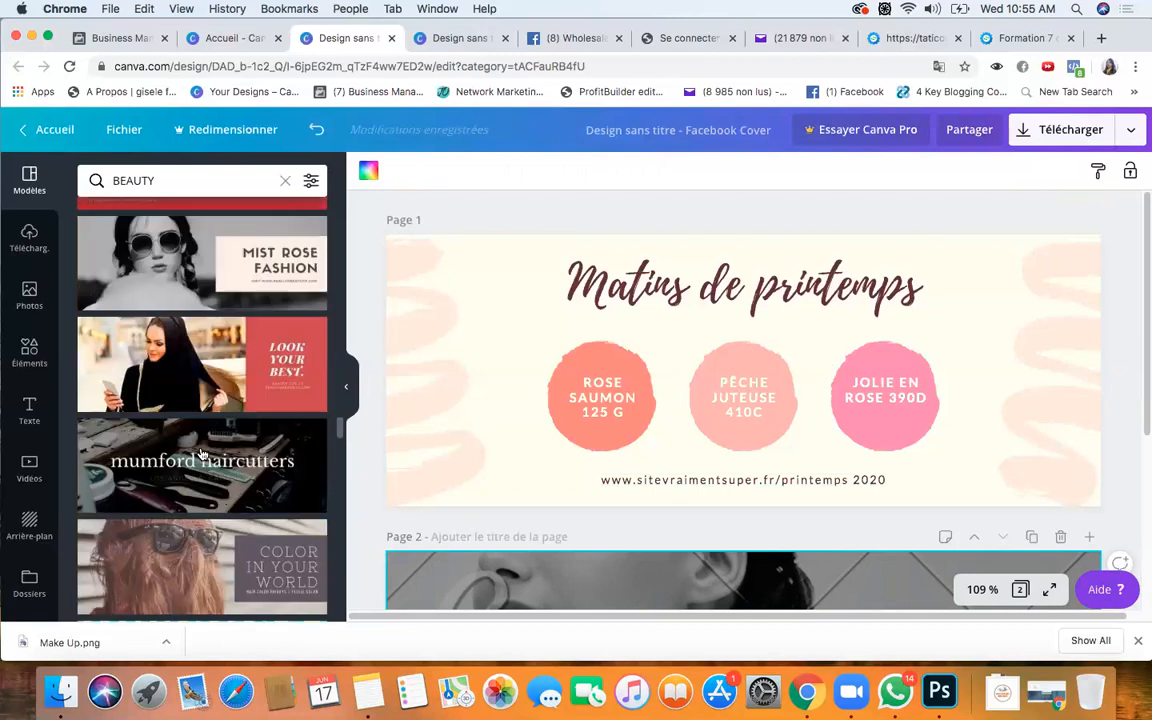
pyautogui.scroll(15, 202, 455)
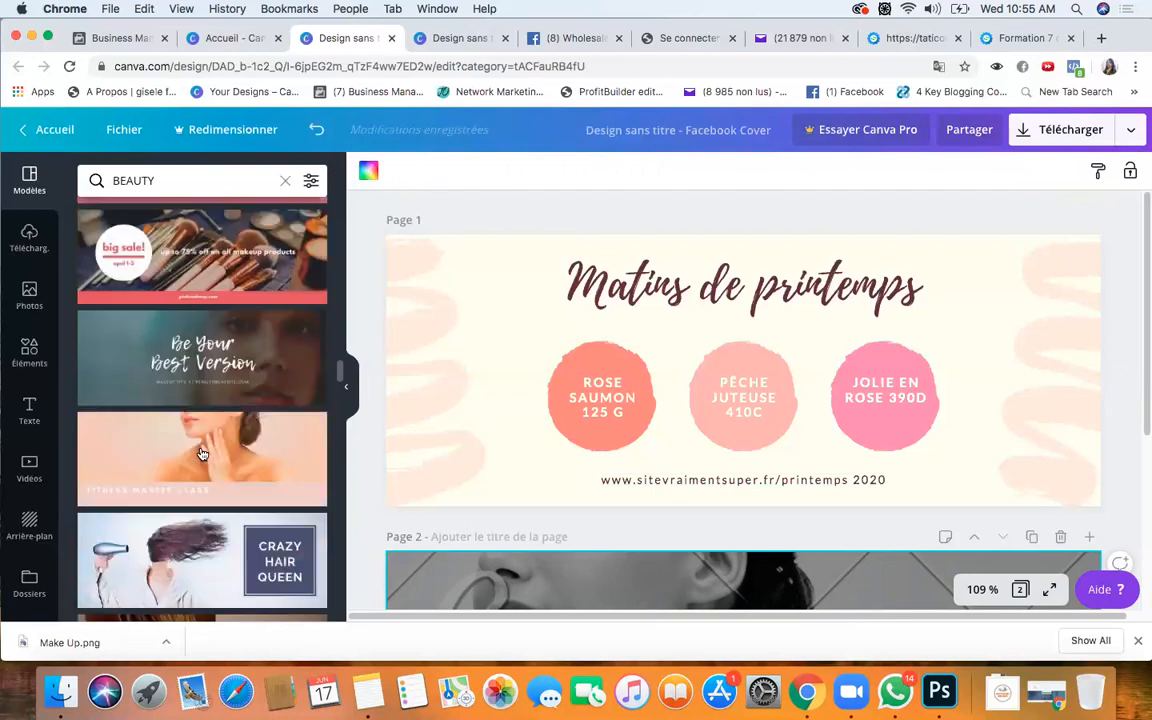
pyautogui.scroll(-5, 202, 455)
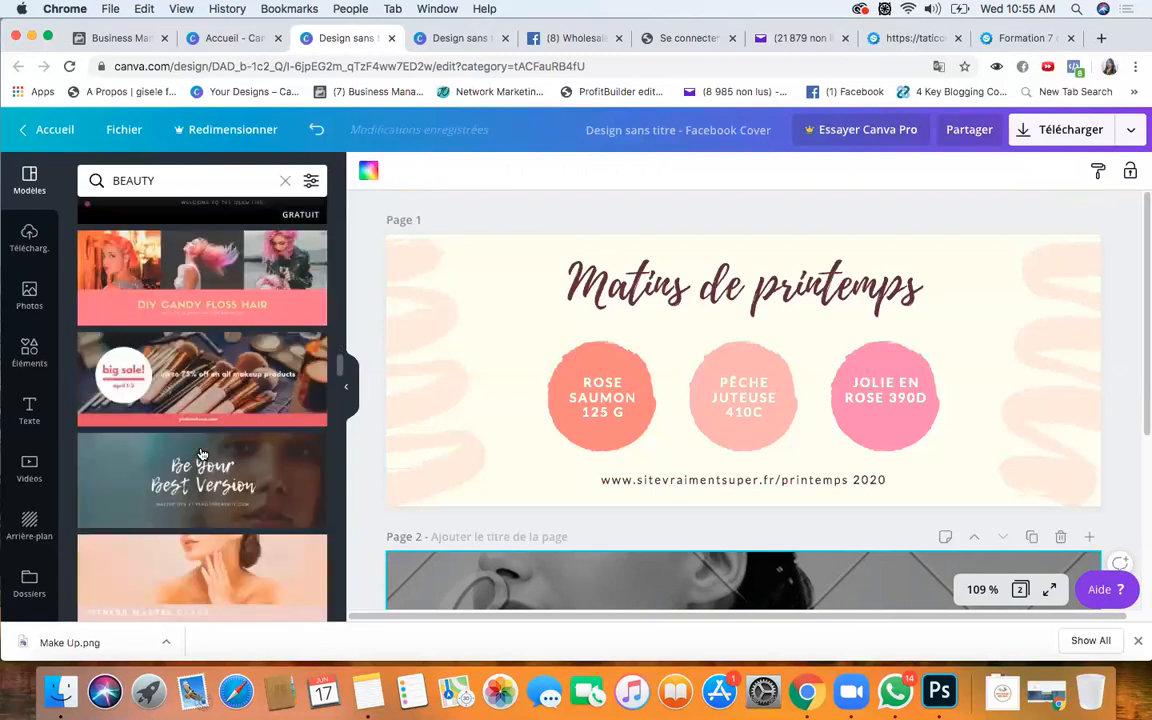
# Apply the "DIY Candy Floss Hair" template to page 2 and view the resulting cover.
pyautogui.scroll(2, 202, 455)
pyautogui.click(207, 405)
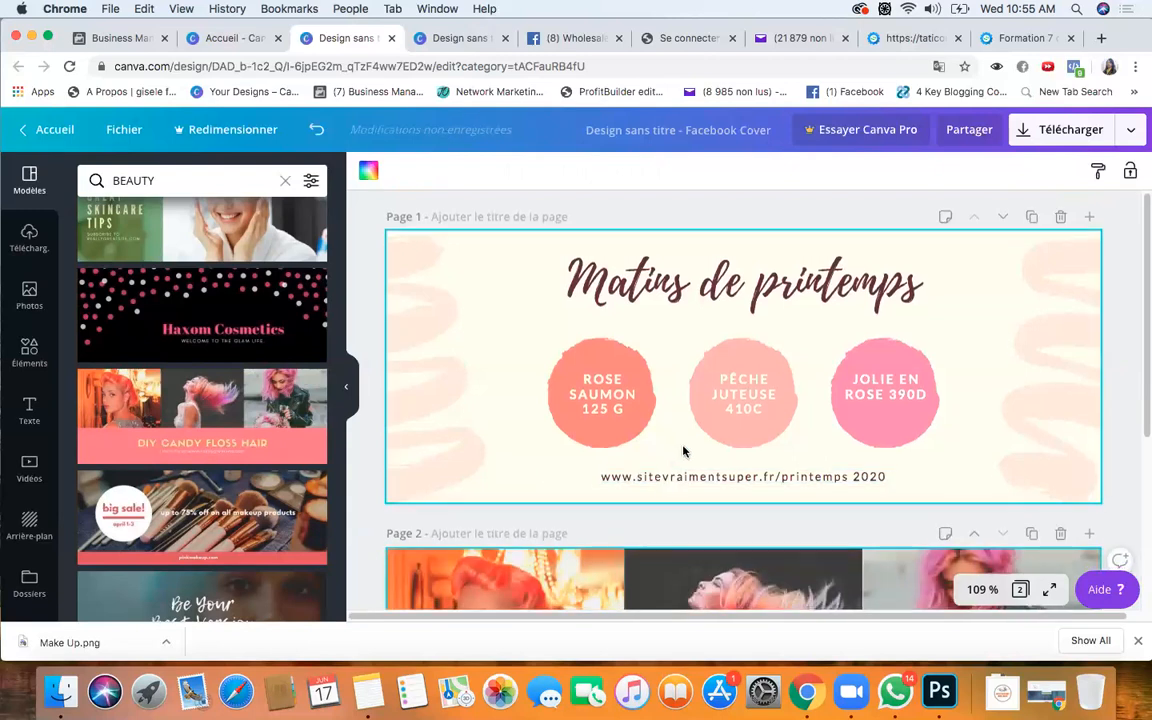
pyautogui.scroll(-3, 683, 452)
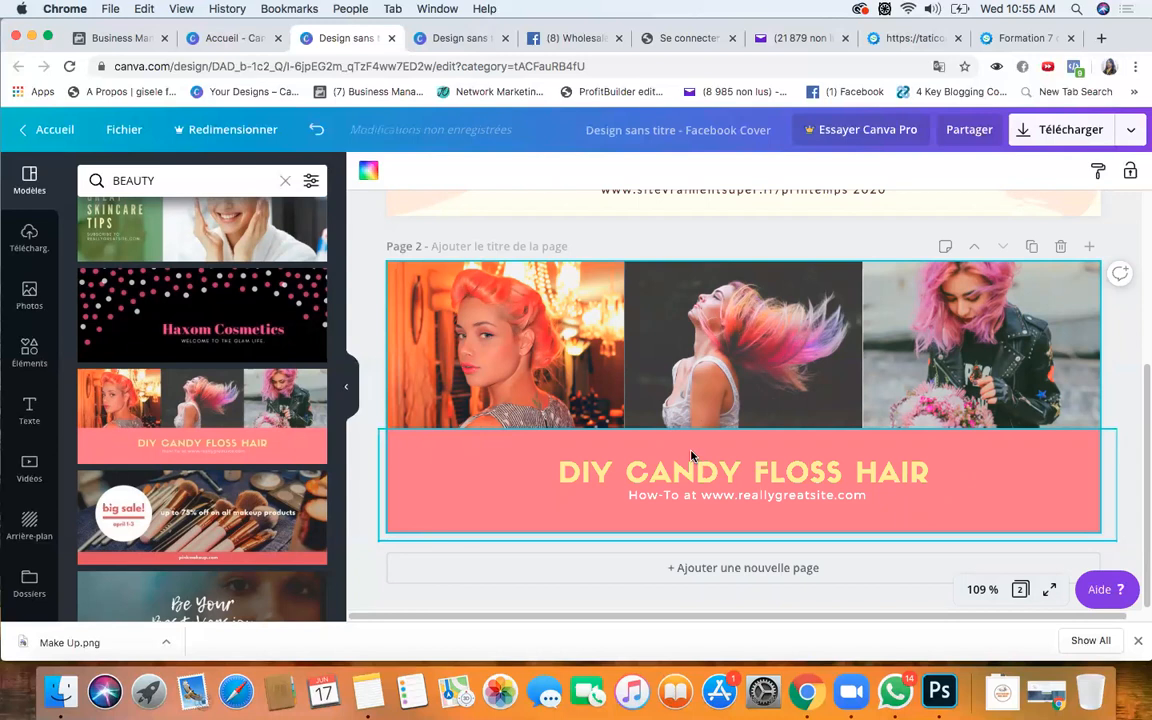
pyautogui.scroll(3, 690, 457)
pyautogui.scroll(-3, 690, 456)
pyautogui.scroll(3, 200, 420)
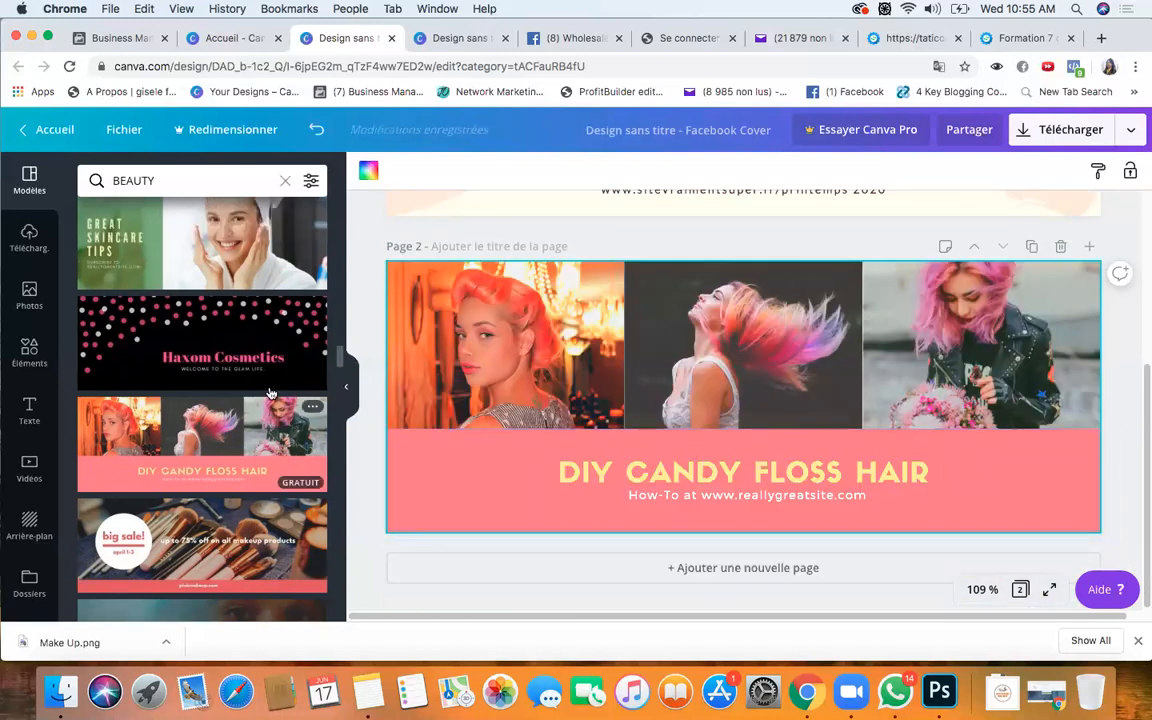
# Replace the page 2 design with the "The Barenaked Face" template and view it.
pyautogui.scroll(1, 480, 370)
pyautogui.scroll(3, 480, 371)
pyautogui.scroll(2, 178, 292)
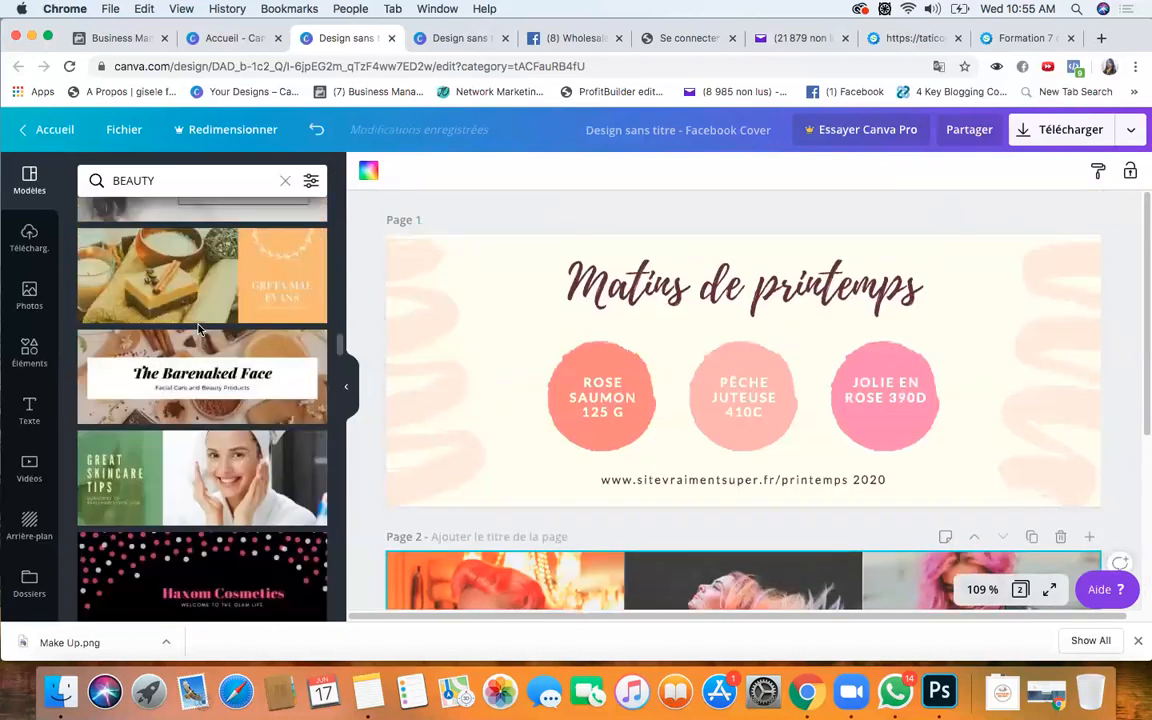
pyautogui.click(198, 370)
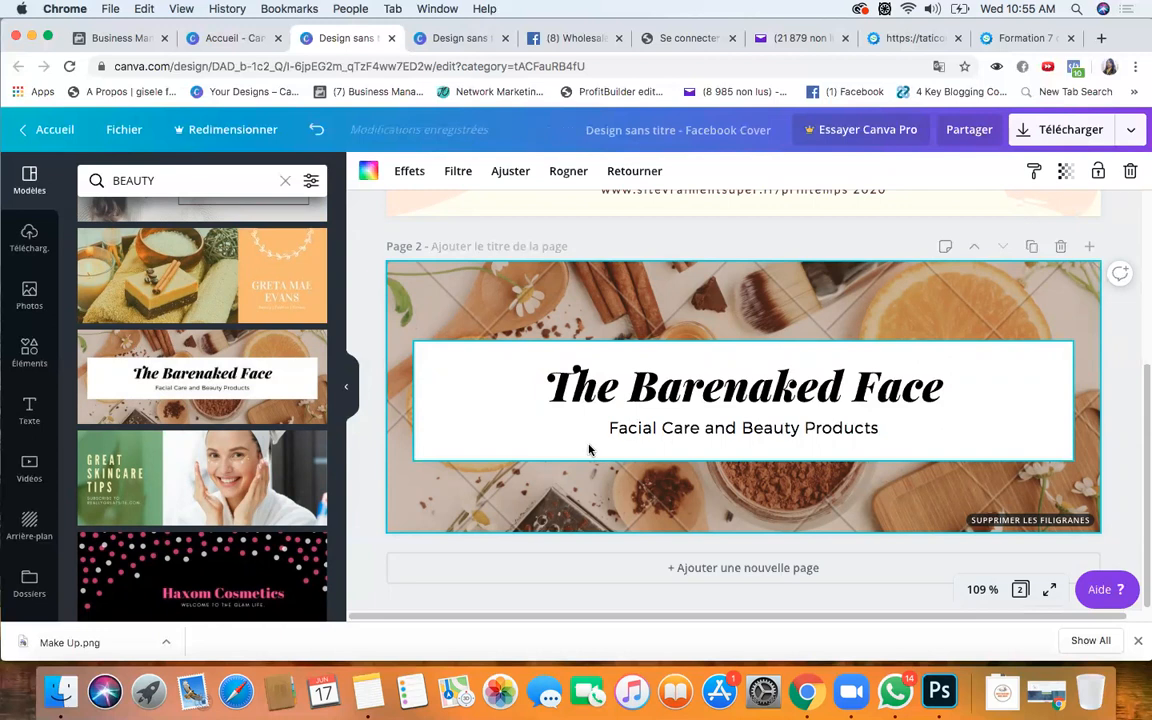
pyautogui.scroll(3, 591, 450)
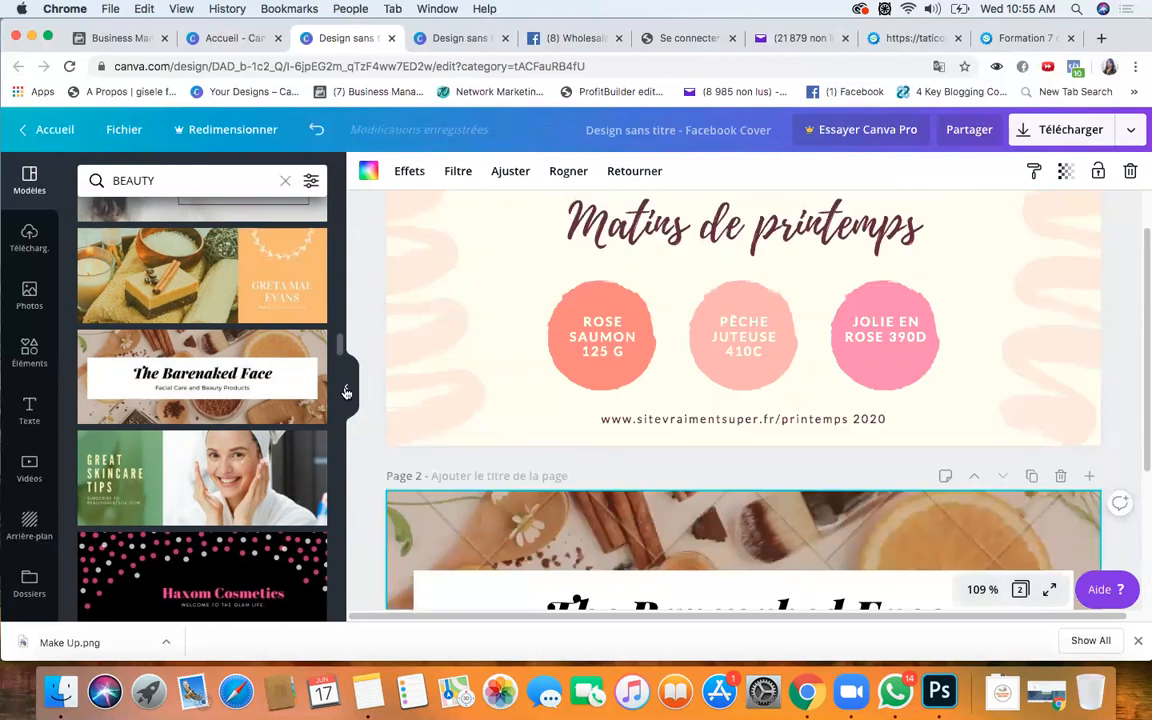
# Find the "BRSH Beauty Secrets" template among the "BEAUTY" results and apply it to page 2.
pyautogui.scroll(3, 241, 390)
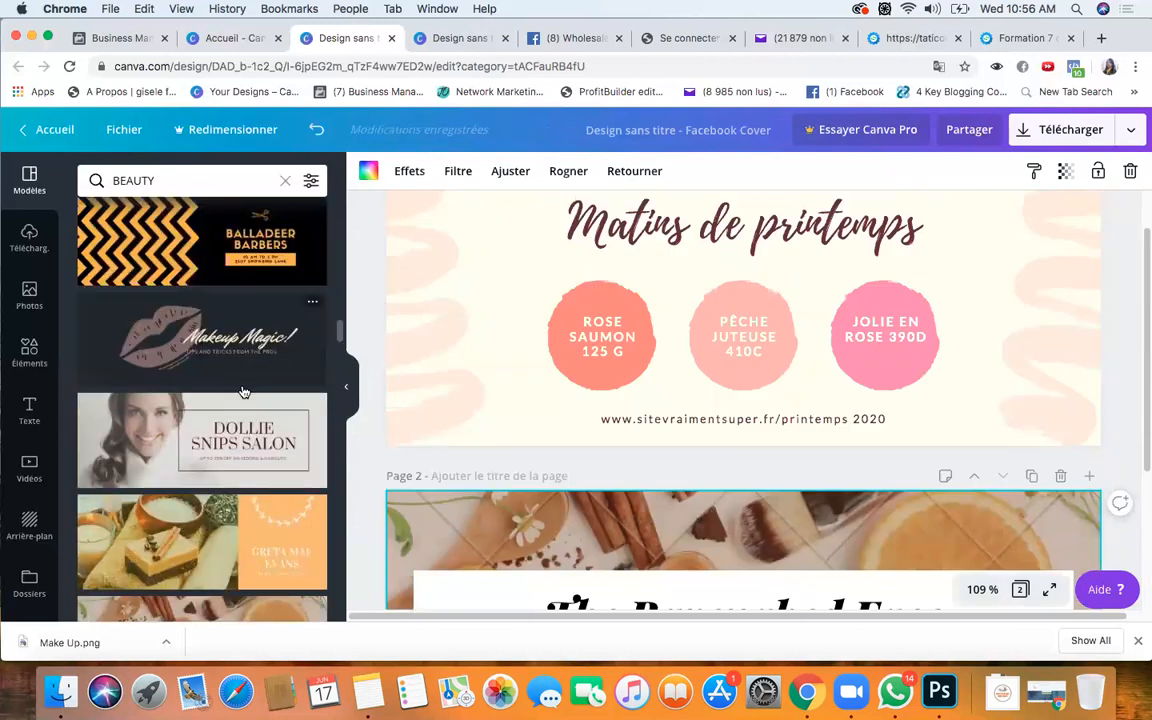
pyautogui.scroll(10, 243, 391)
pyautogui.scroll(10, 243, 391)
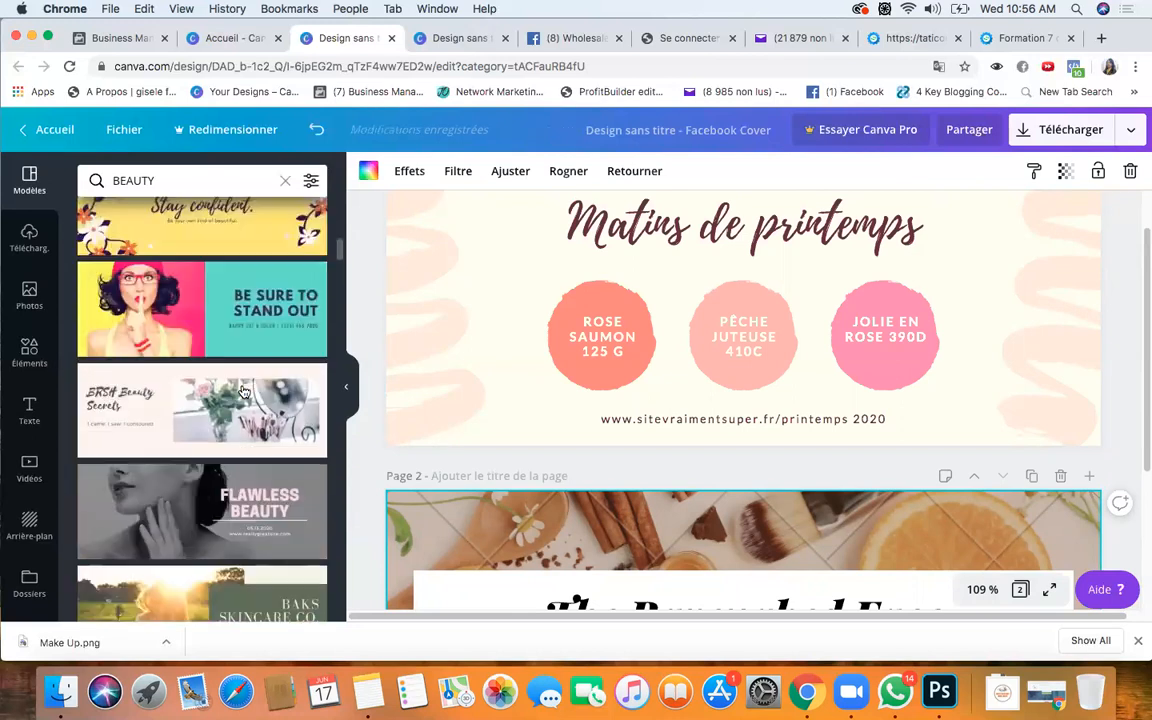
pyautogui.scroll(3, 243, 391)
pyautogui.scroll(10, 243, 391)
pyautogui.scroll(-10, 243, 391)
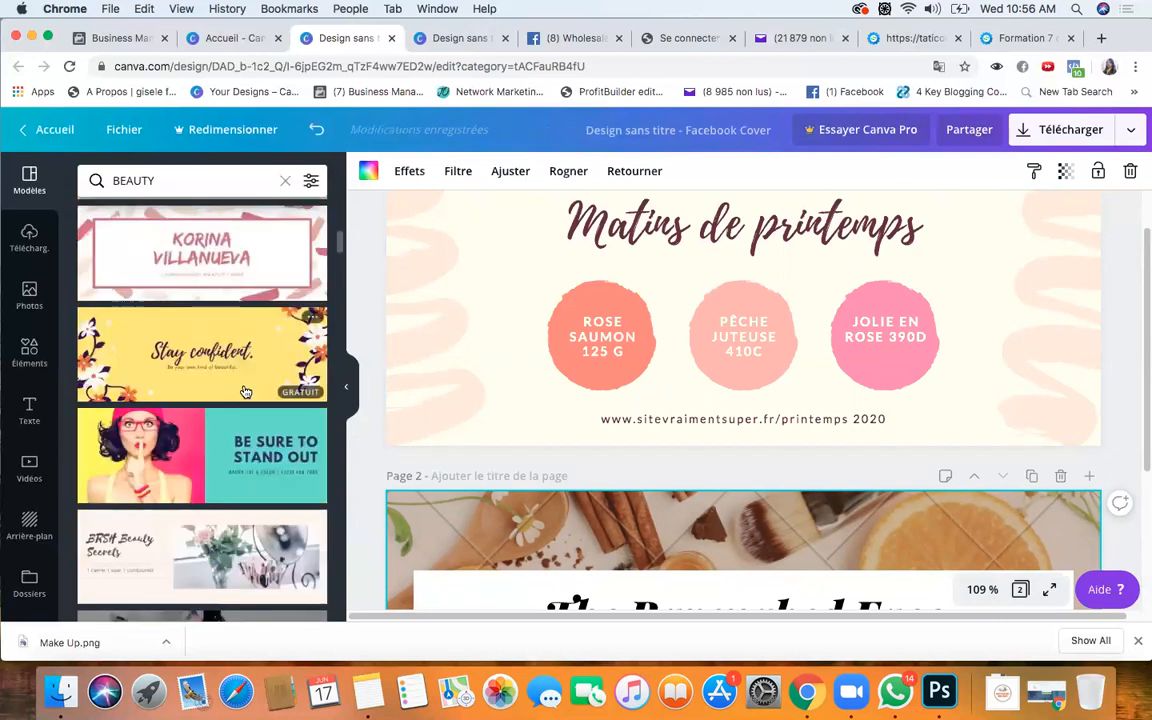
pyautogui.scroll(-3, 245, 391)
pyautogui.click(250, 300)
pyautogui.moveTo(251, 325); pyautogui.dragTo(445, 411)
pyautogui.scroll(-3, 232, 398)
# Find the "Great Skincare Tips" template in the "BEAUTY" results and apply it to page 2.
pyautogui.scroll(-15, 232, 398)
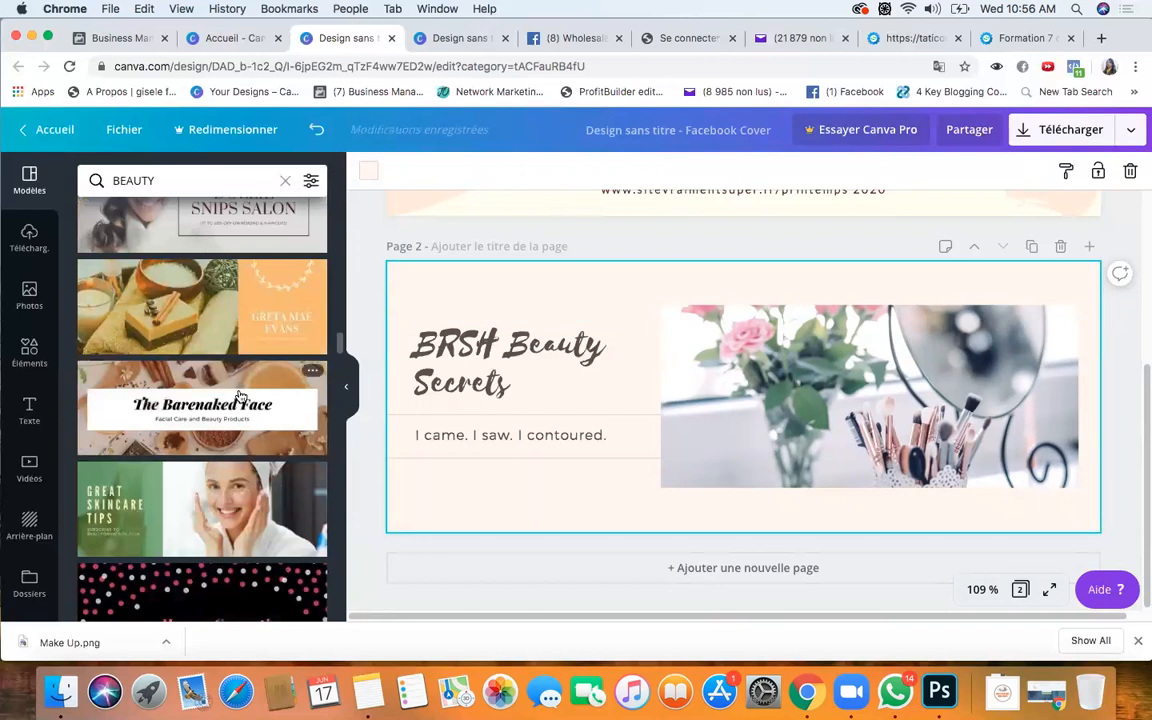
pyautogui.scroll(-3, 240, 396)
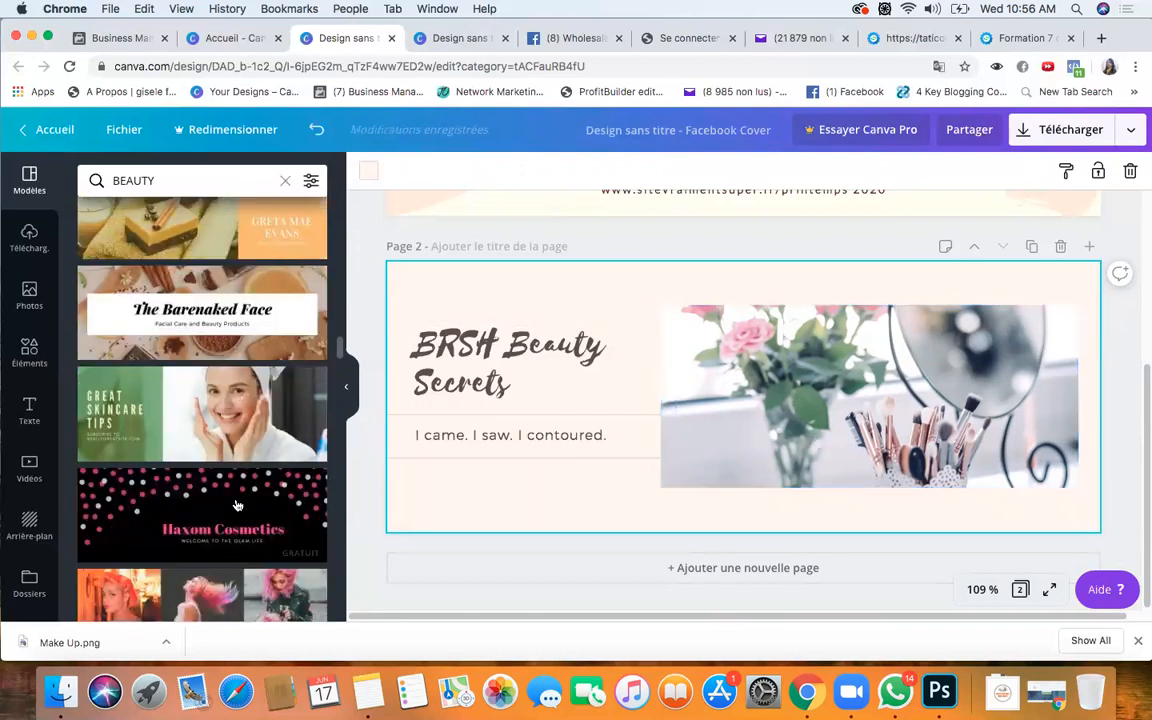
pyautogui.scroll(-2, 245, 424)
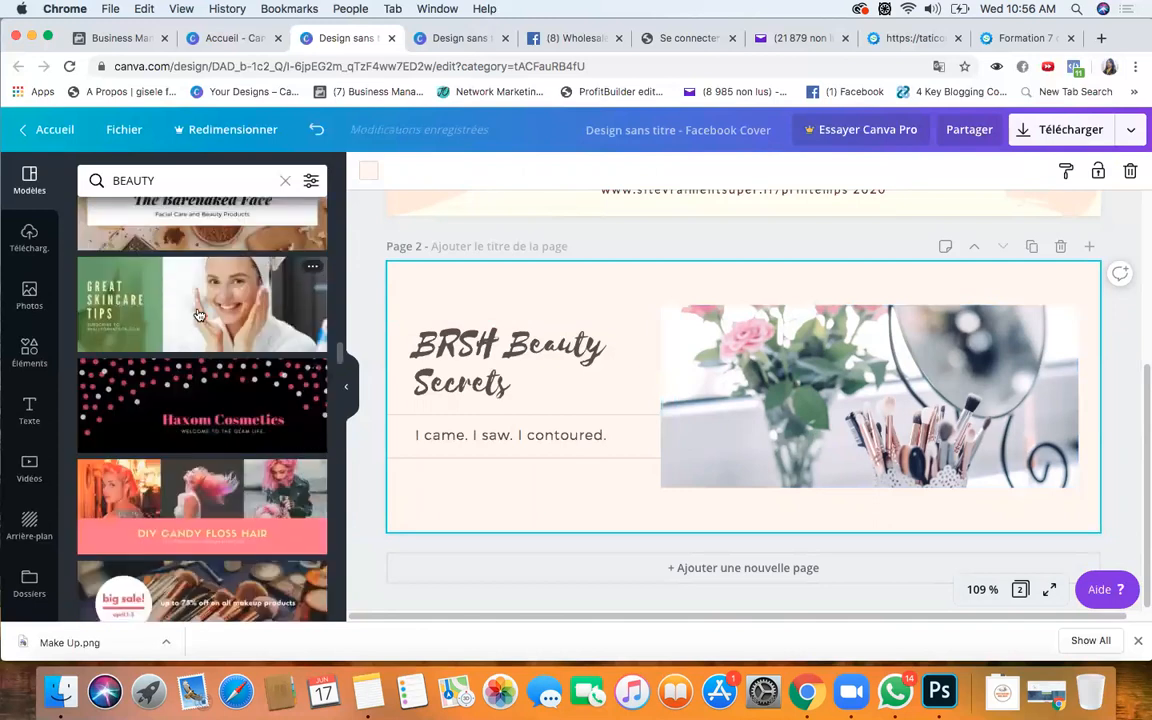
pyautogui.click(232, 305)
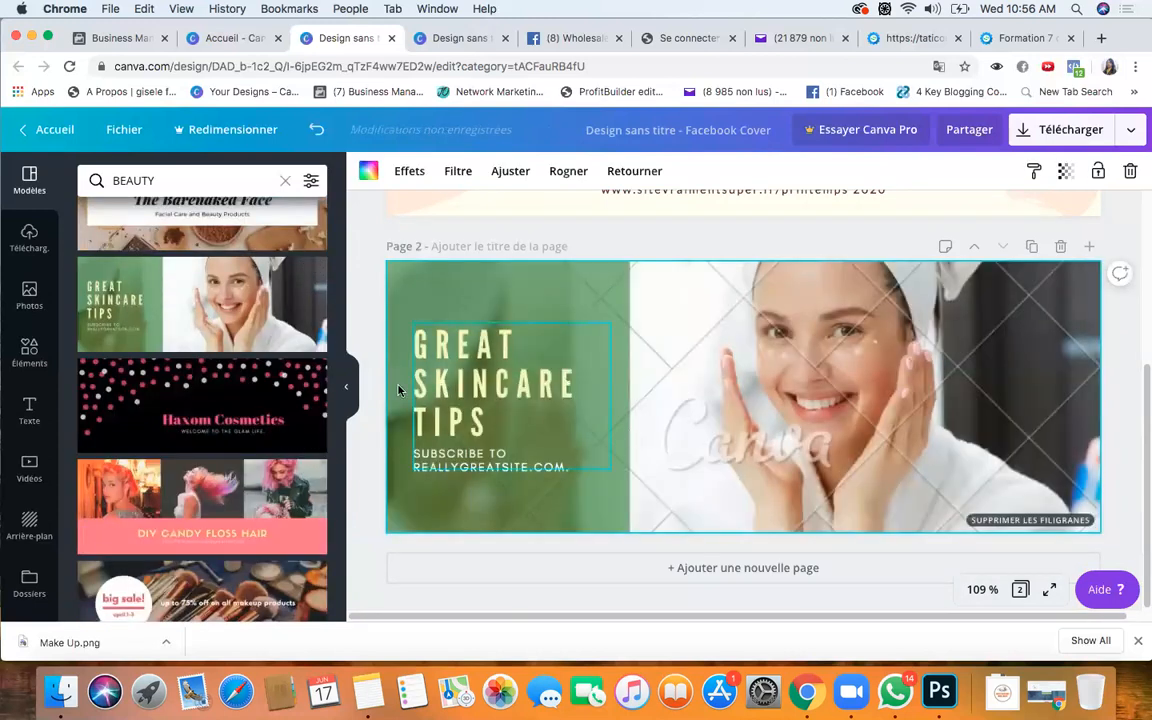
# Look through the rest of the "BEAUTY" template results for another suitable cover design.
pyautogui.scroll(-5, 298, 450)
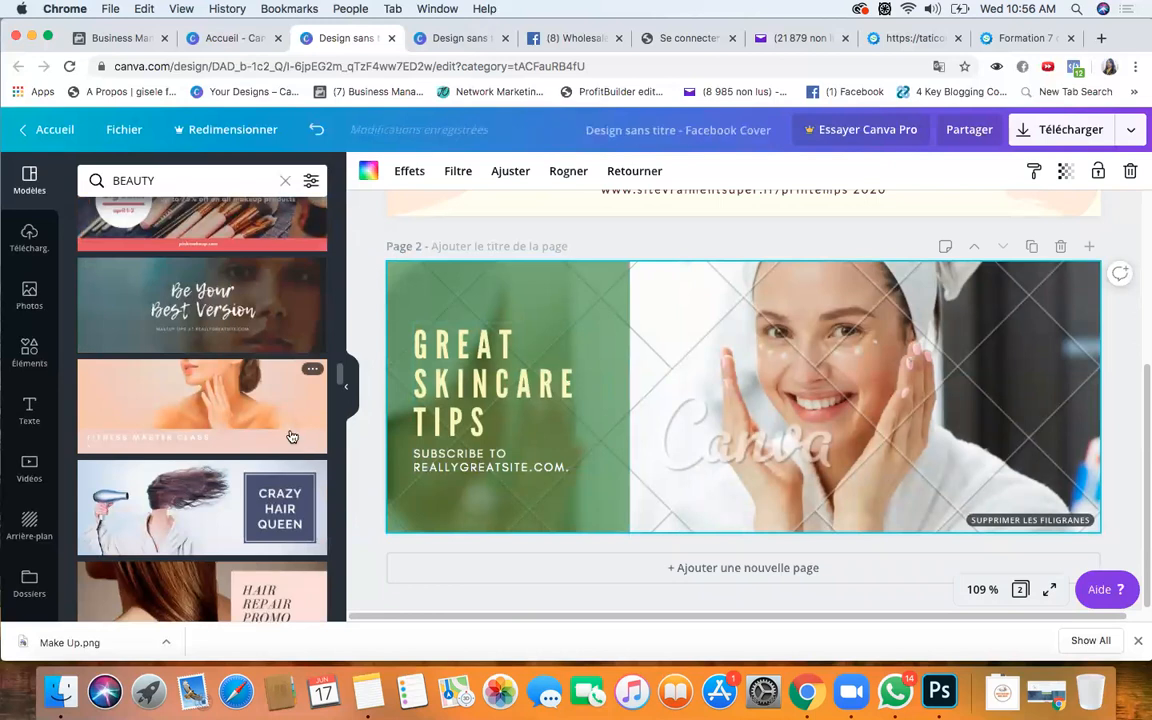
pyautogui.scroll(-3, 260, 442)
pyautogui.scroll(-3, 262, 442)
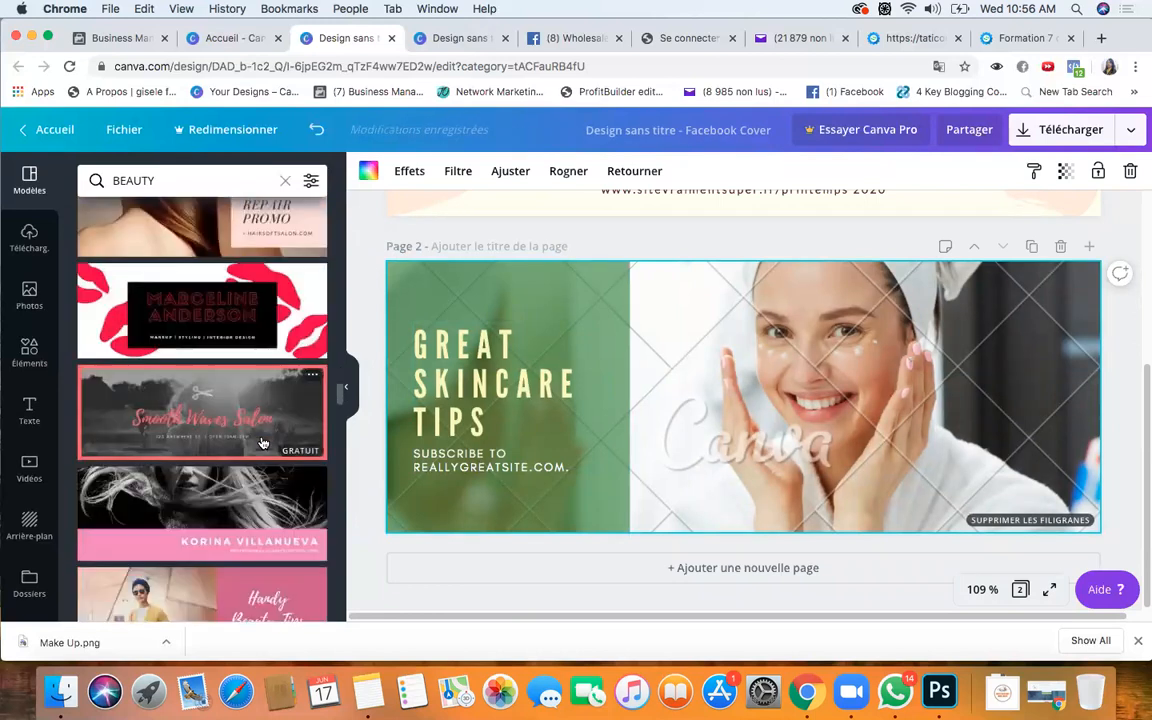
pyautogui.scroll(-10, 262, 442)
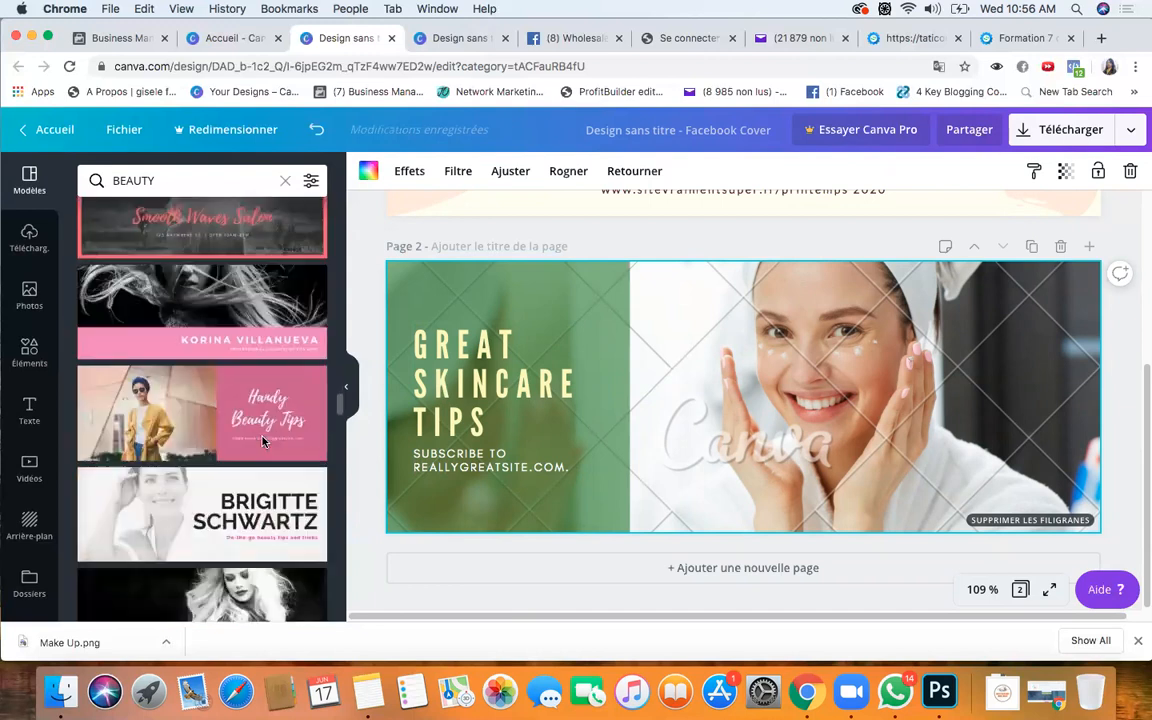
pyautogui.scroll(-8, 262, 442)
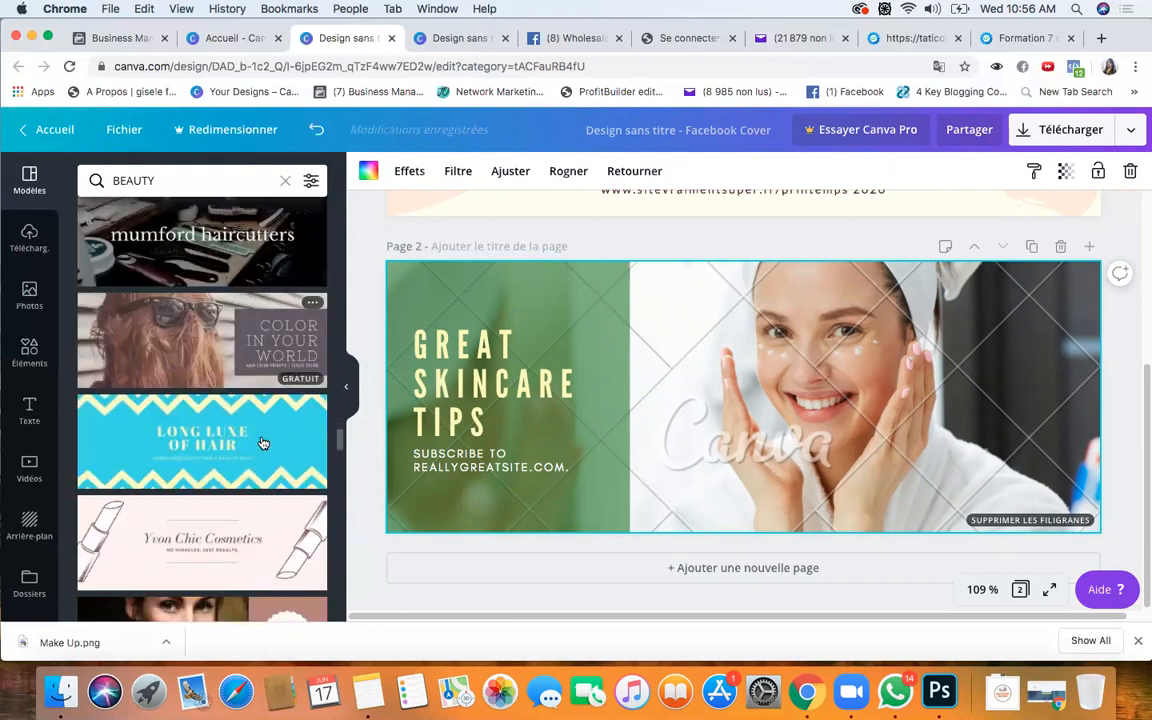
pyautogui.scroll(-4, 262, 442)
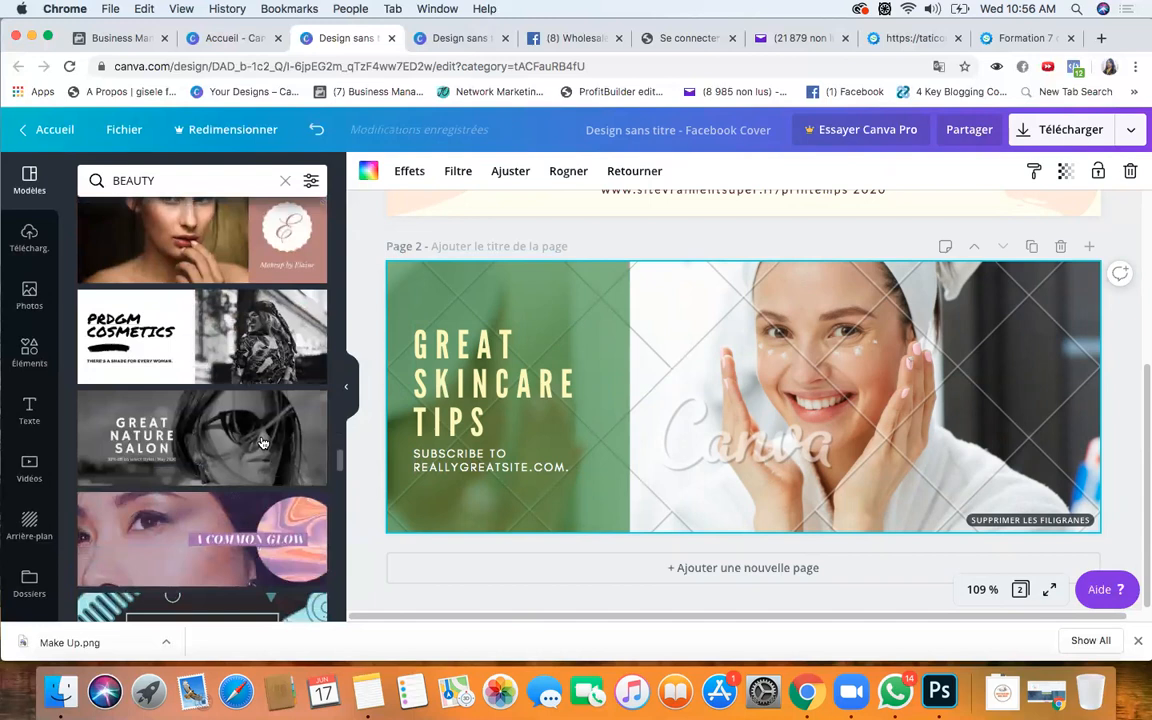
pyautogui.scroll(-10, 262, 442)
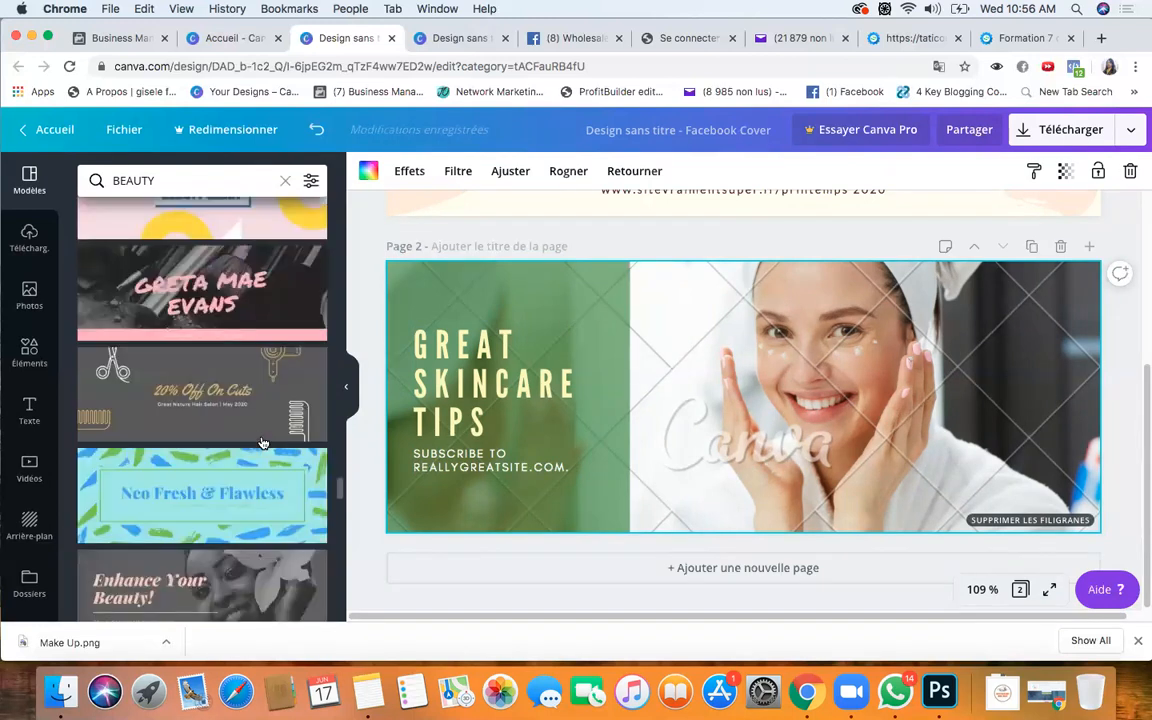
pyautogui.scroll(-10, 262, 442)
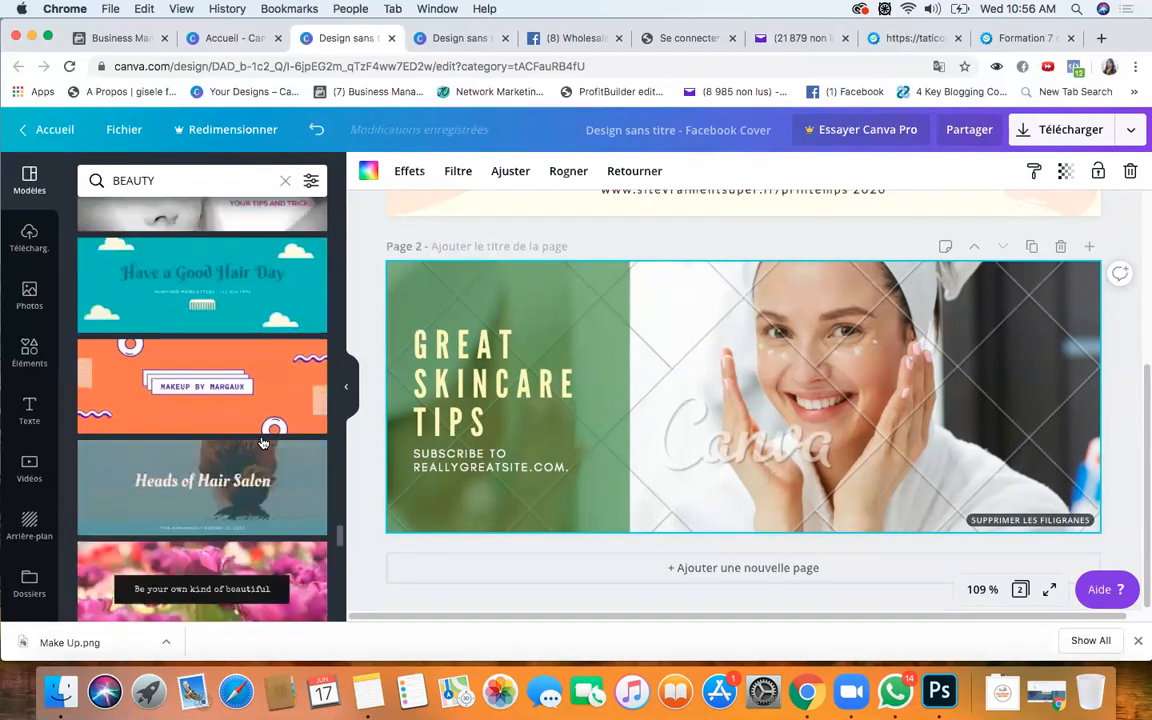
pyautogui.scroll(3, 262, 442)
pyautogui.scroll(-4, 262, 442)
pyautogui.scroll(4, 262, 442)
pyautogui.scroll(6, 260, 442)
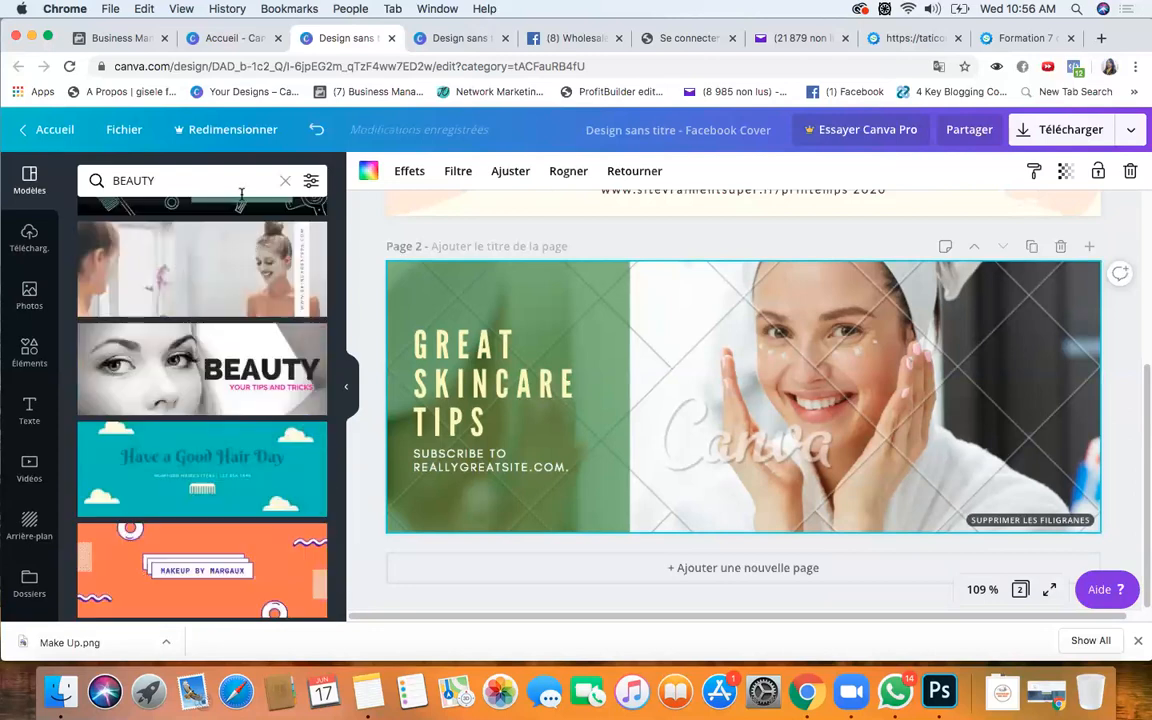
# Search the templates for "BEAUTY PRODUCTS" and apply the "Dollie Snips Salon" template to page 2.
pyautogui.click(160, 177)
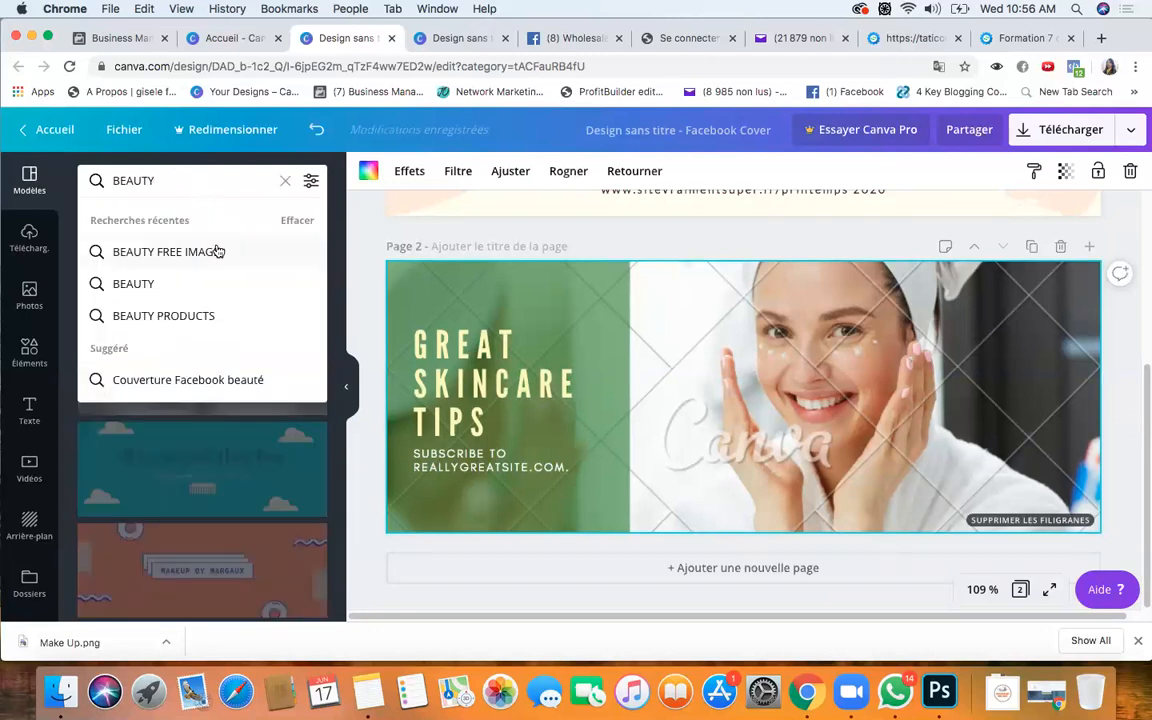
pyautogui.click(200, 316)
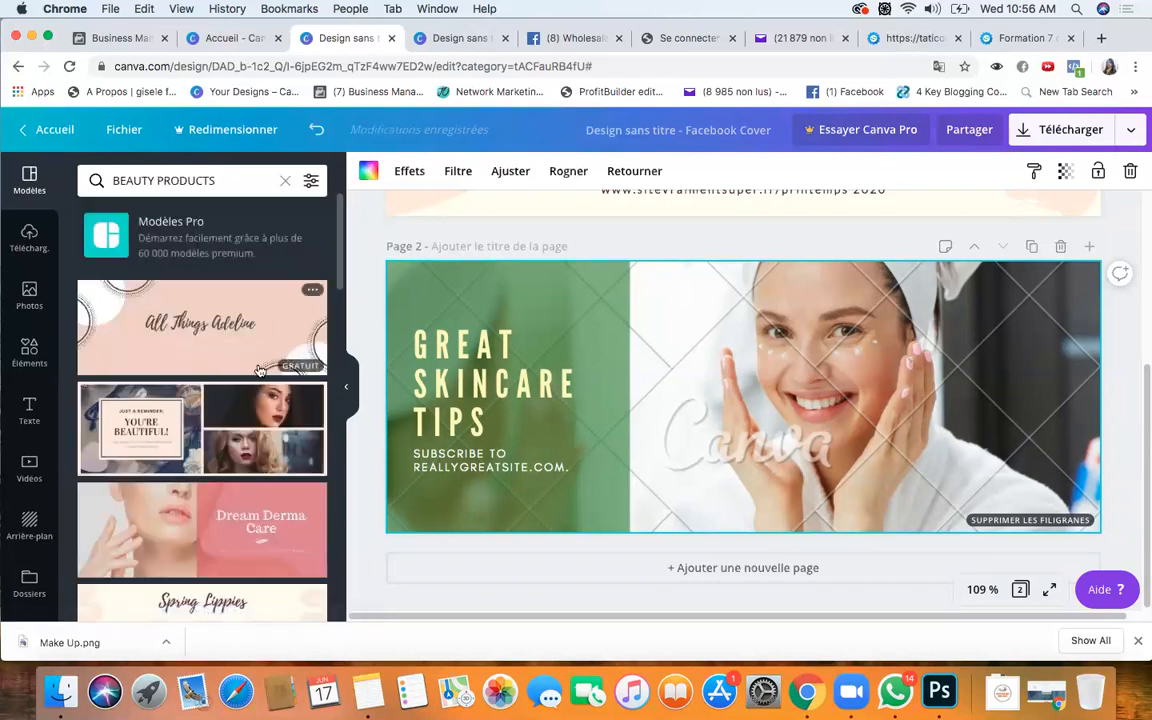
pyautogui.scroll(-10, 240, 380)
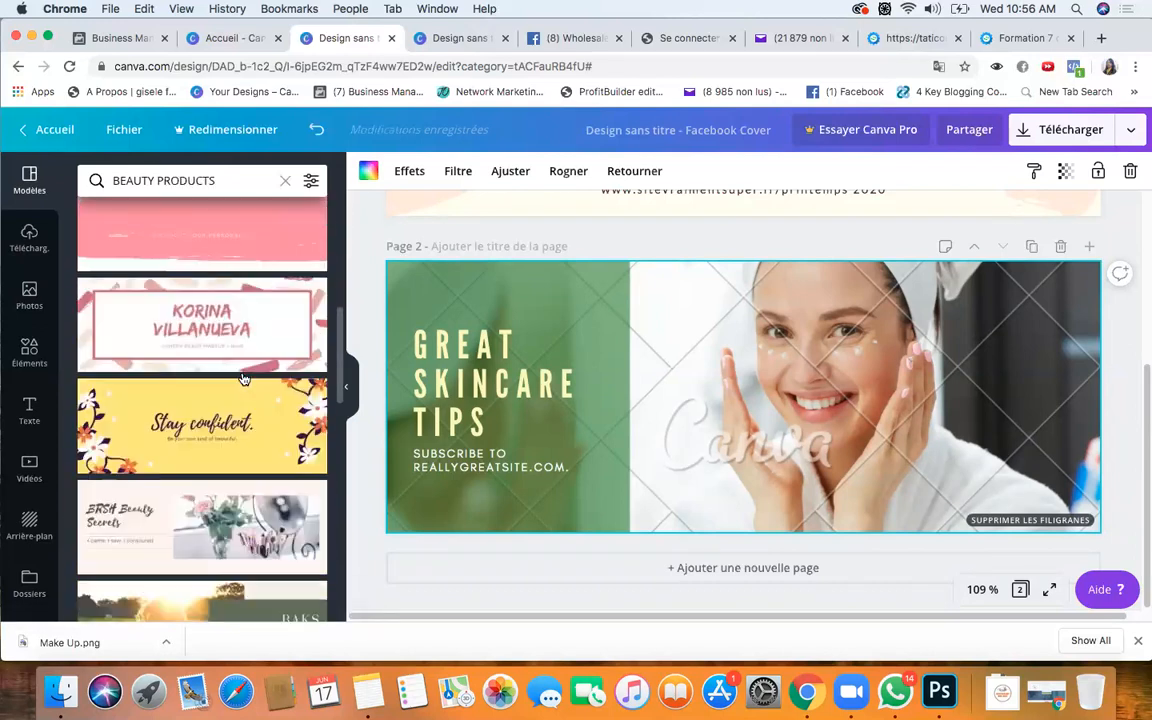
pyautogui.scroll(-10, 243, 376)
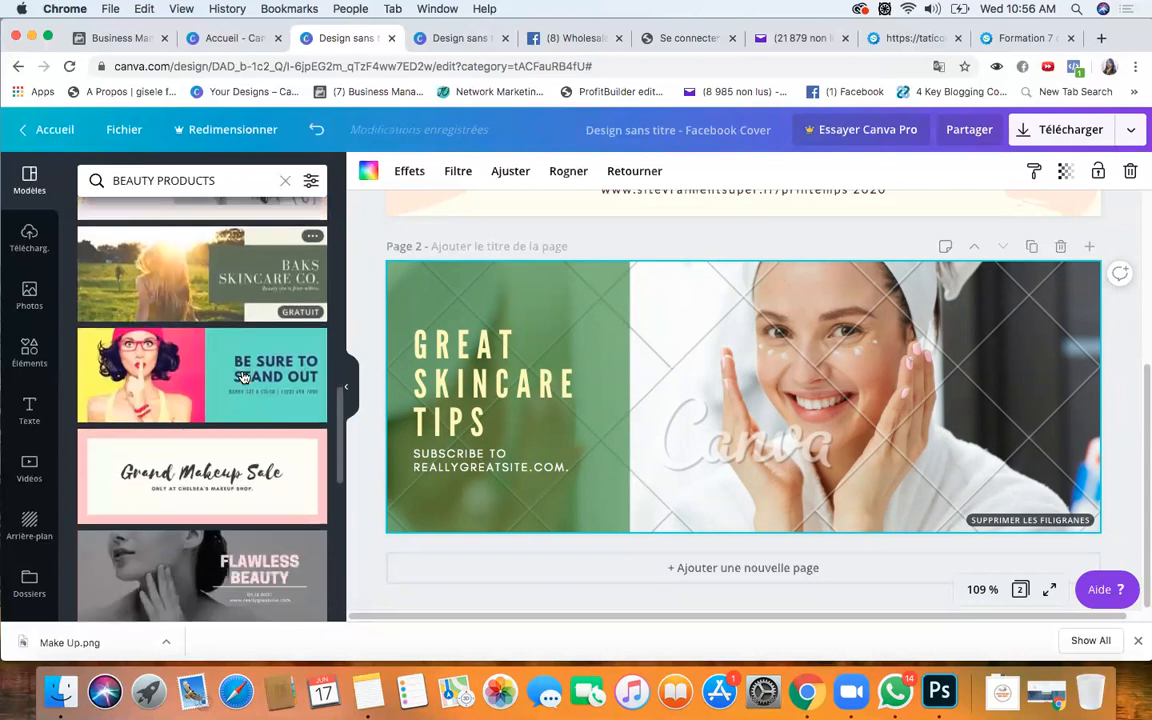
pyautogui.scroll(-10, 243, 376)
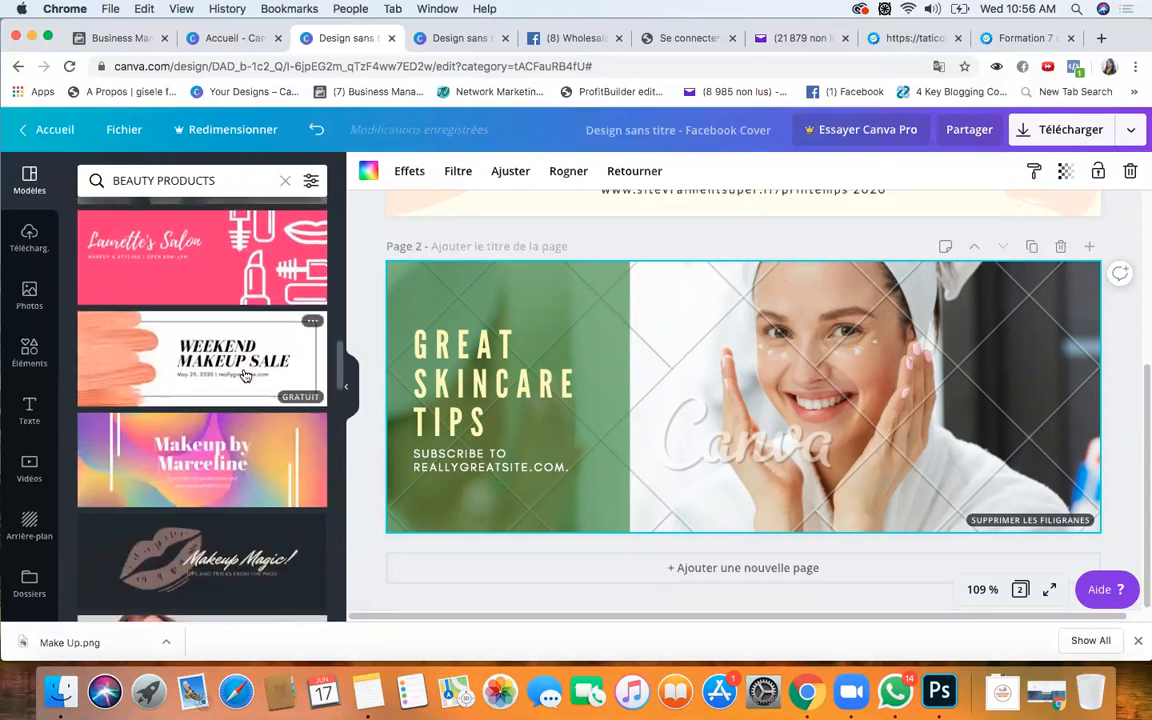
pyautogui.scroll(-8, 244, 376)
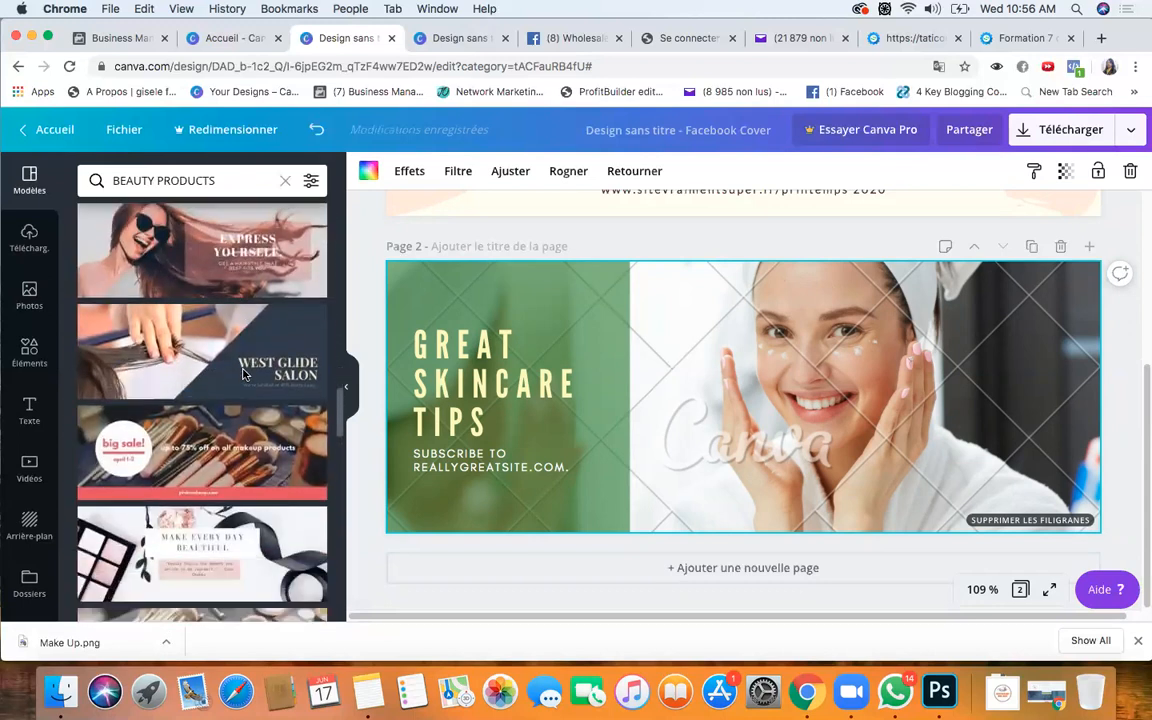
pyautogui.scroll(-5, 244, 376)
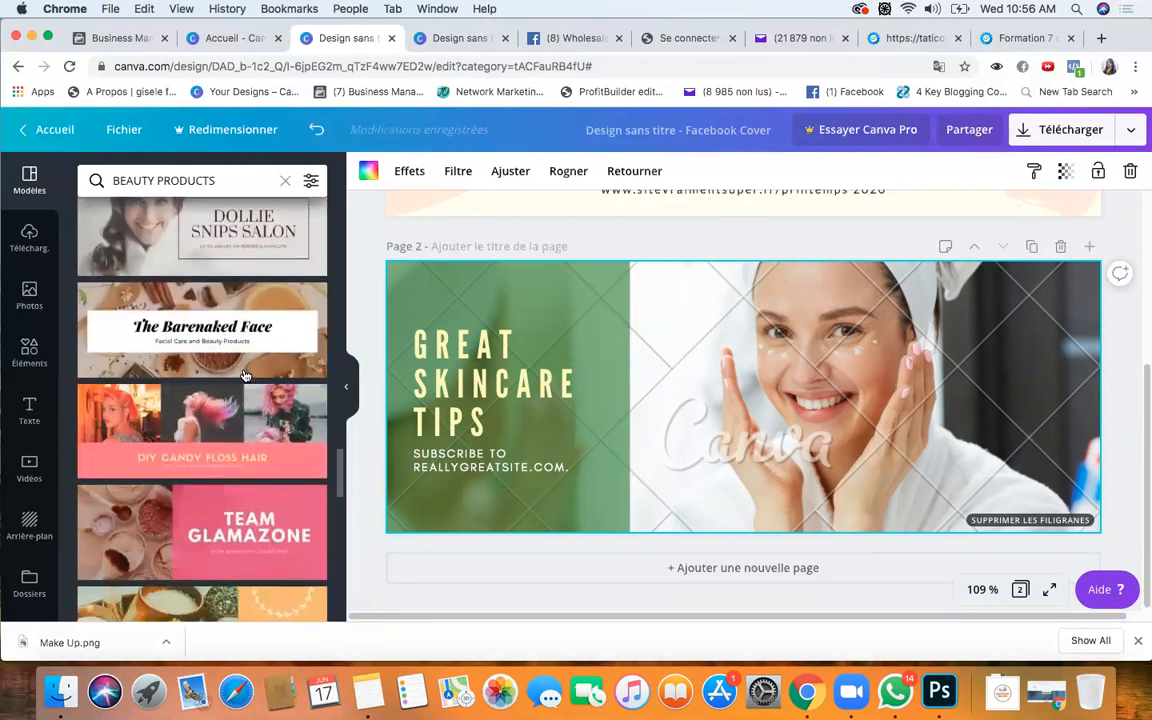
pyautogui.scroll(2, 255, 350)
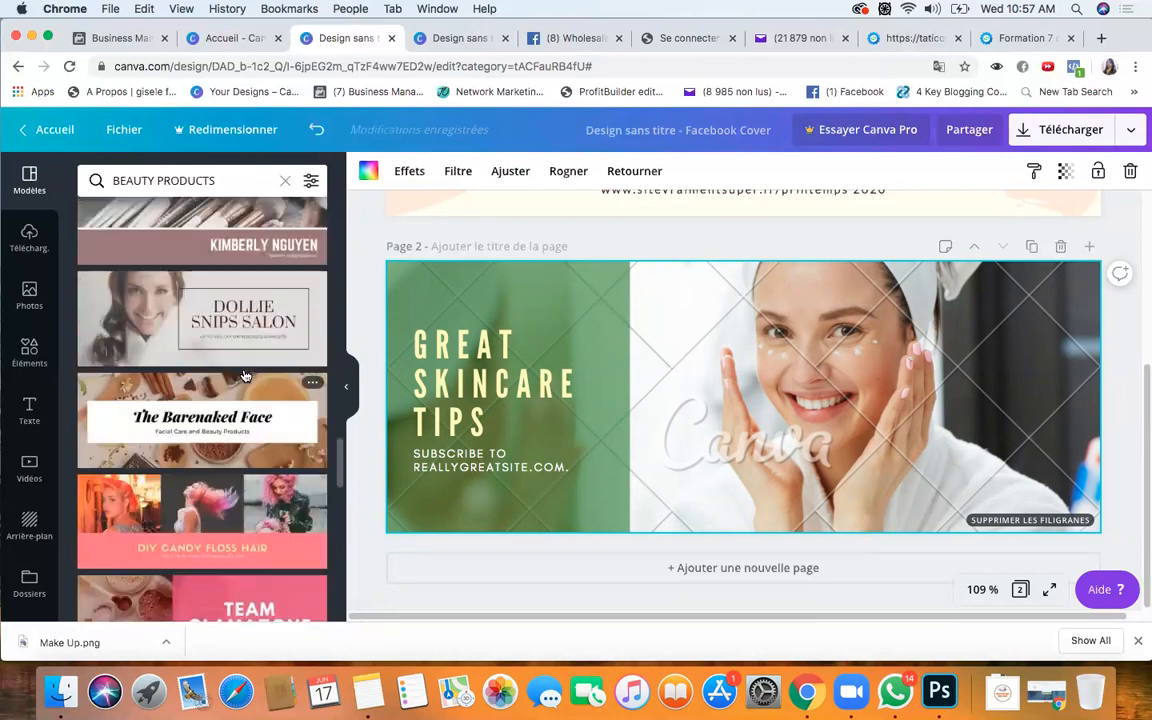
pyautogui.click(248, 318)
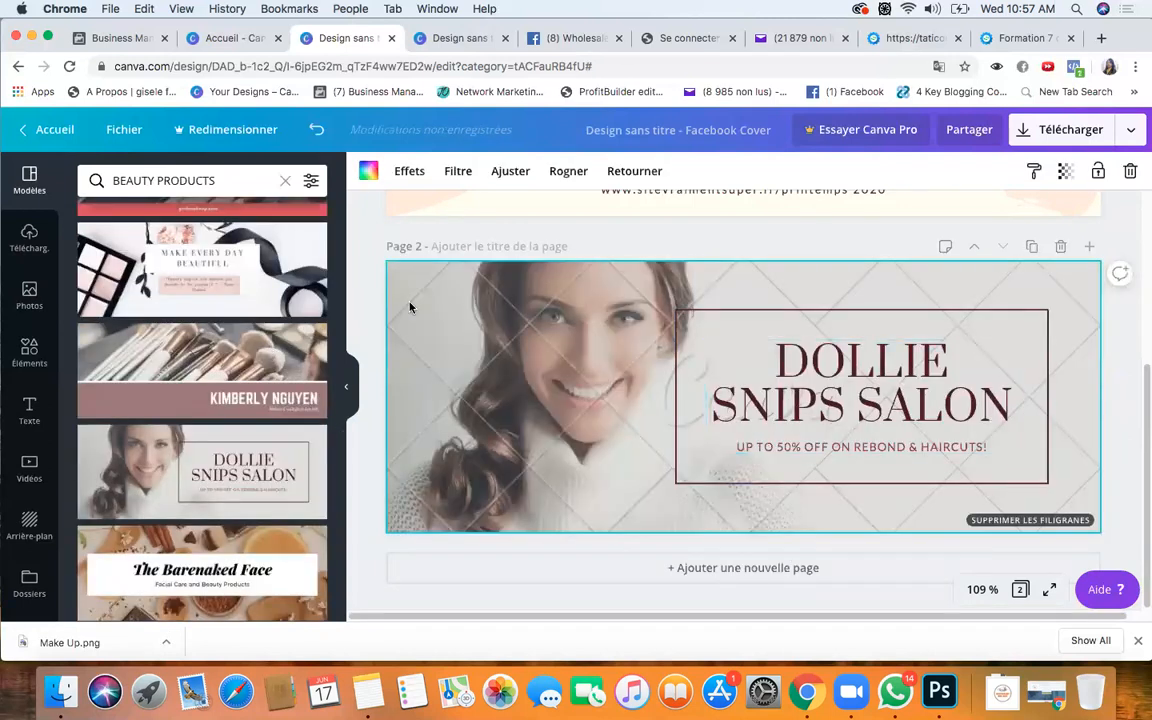
# Replace the page 2 design with the "Nourish Your Skin." template from the "BEAUTY PRODUCTS" results.
pyautogui.scroll(-4, 138, 441)
pyautogui.scroll(-2, 140, 435)
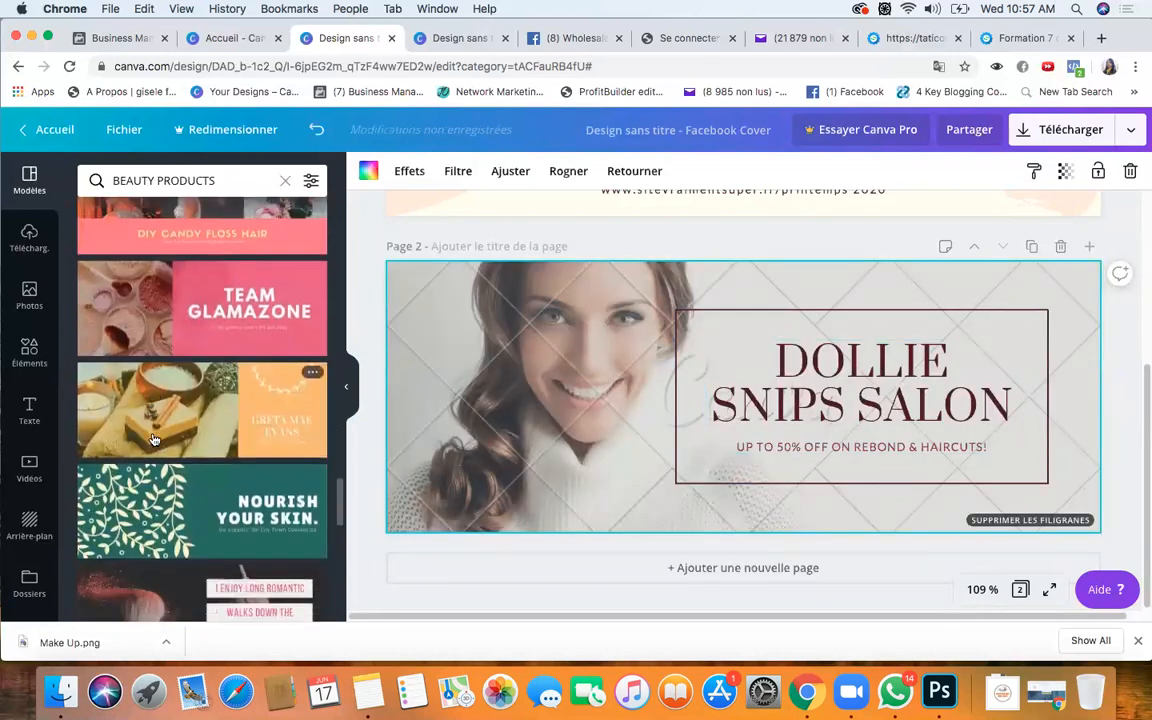
pyautogui.scroll(-4, 175, 470)
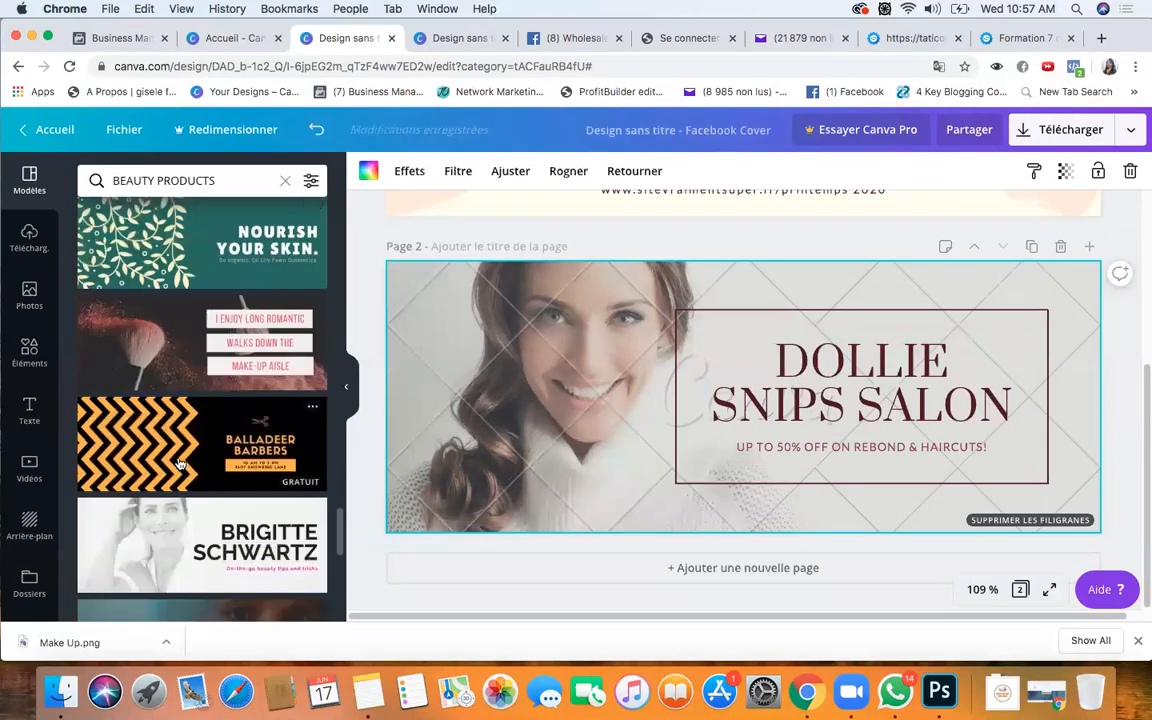
pyautogui.click(201, 258)
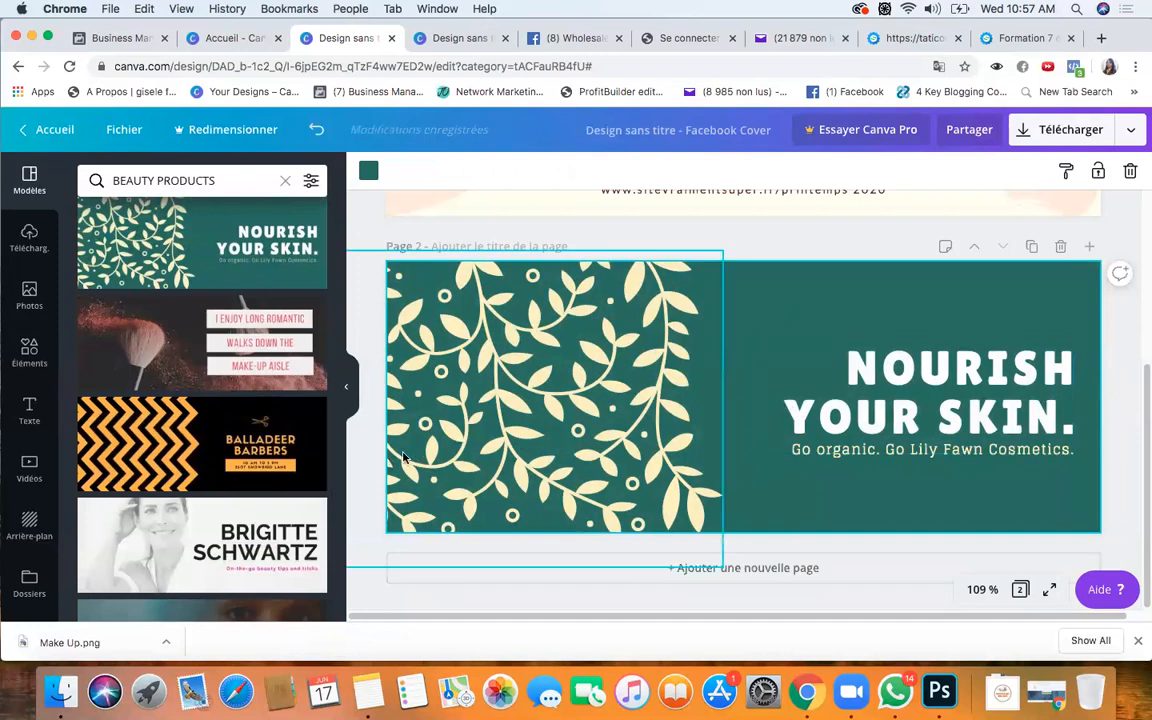
# Find the "BRSH Beauty Secrets" template among the "BEAUTY PRODUCTS" results and apply it to page 2.
pyautogui.scroll(-4, 238, 424)
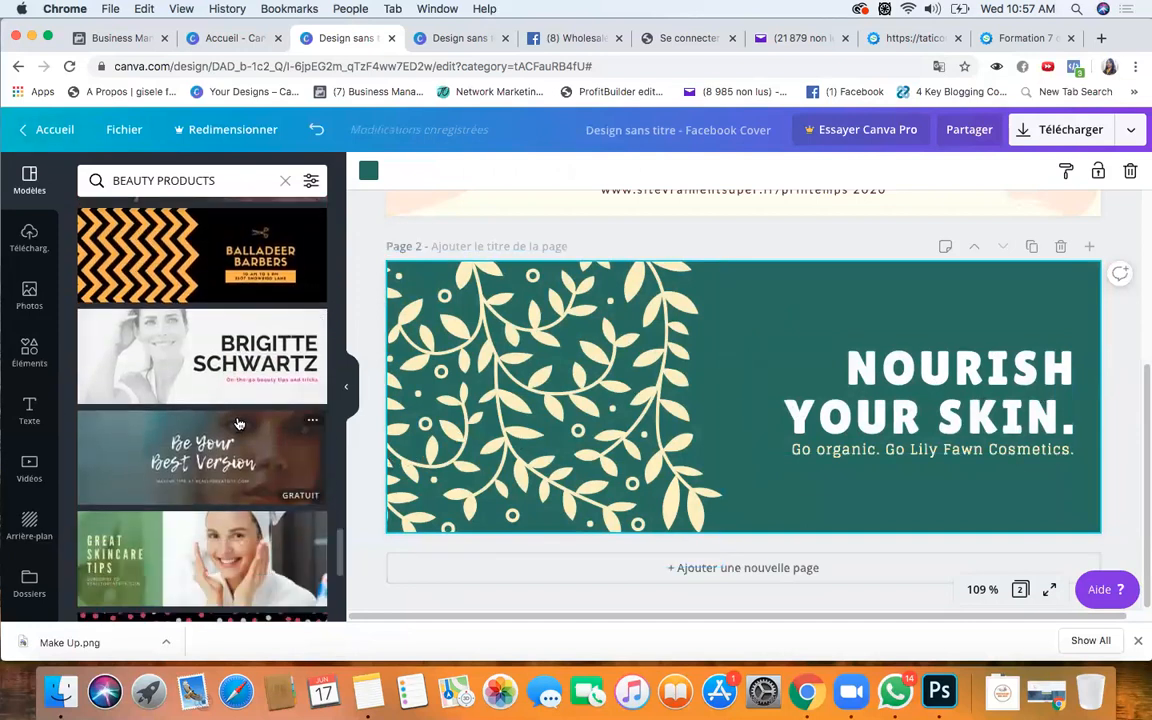
pyautogui.scroll(-15, 238, 424)
pyautogui.scroll(-15, 217, 400)
pyautogui.scroll(15, 217, 400)
pyautogui.scroll(10, 213, 398)
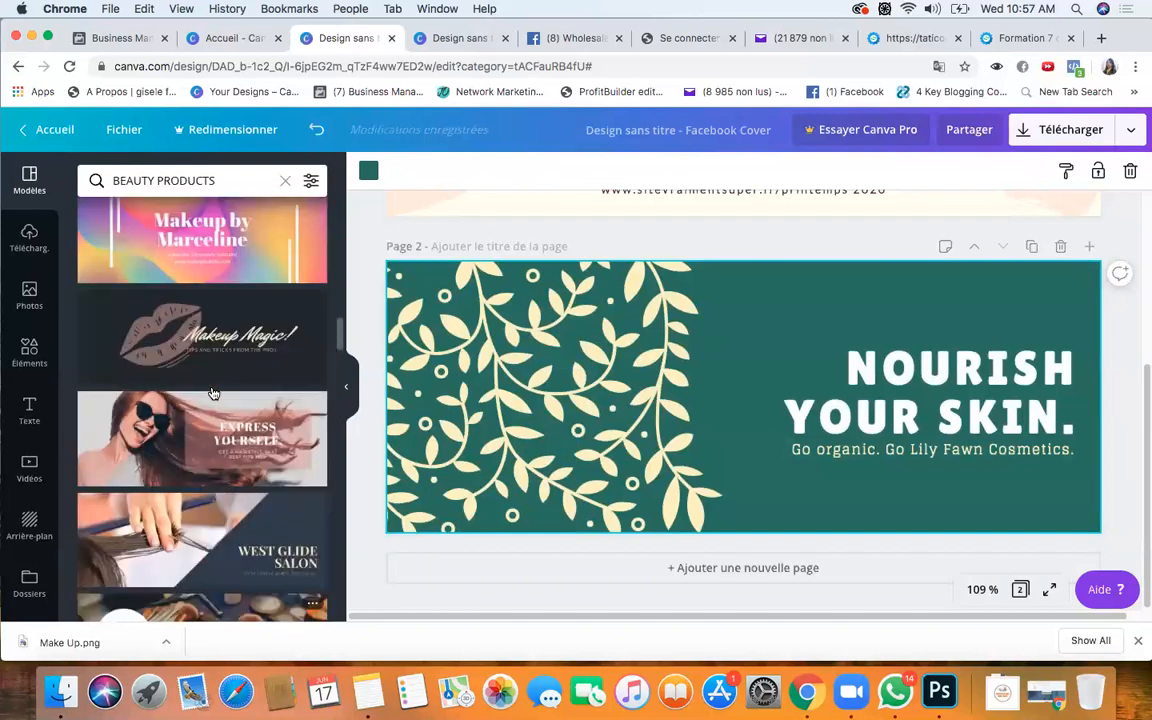
pyautogui.scroll(10, 213, 393)
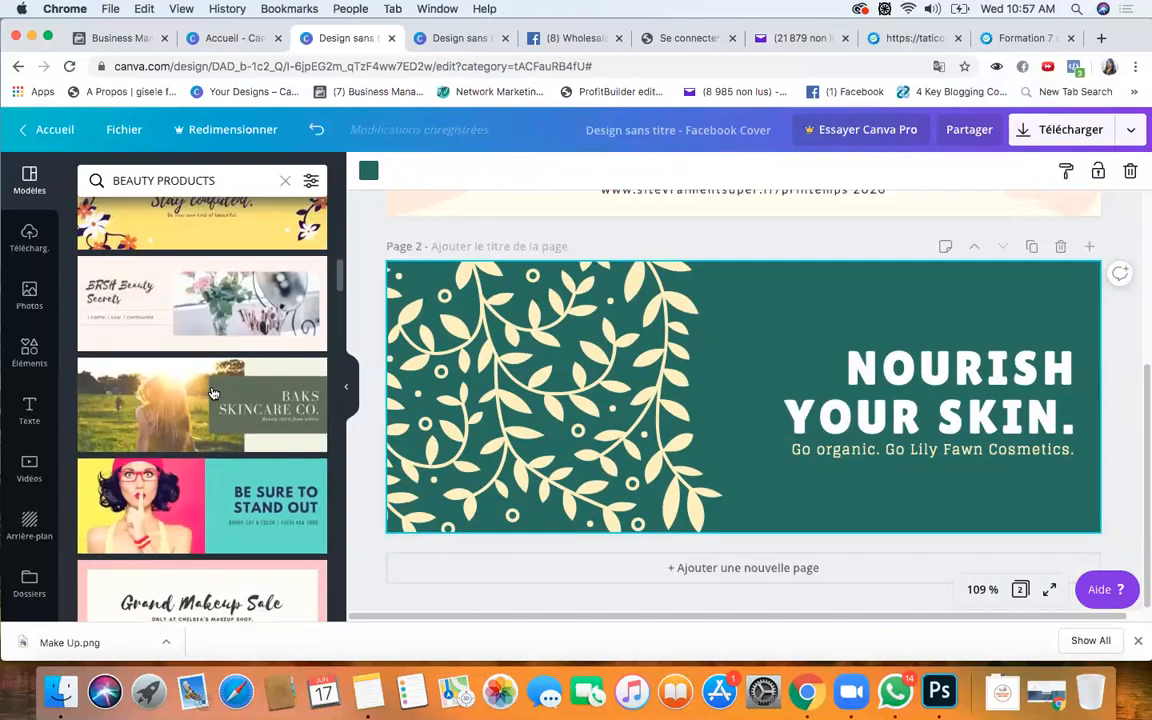
pyautogui.scroll(-5, 213, 392)
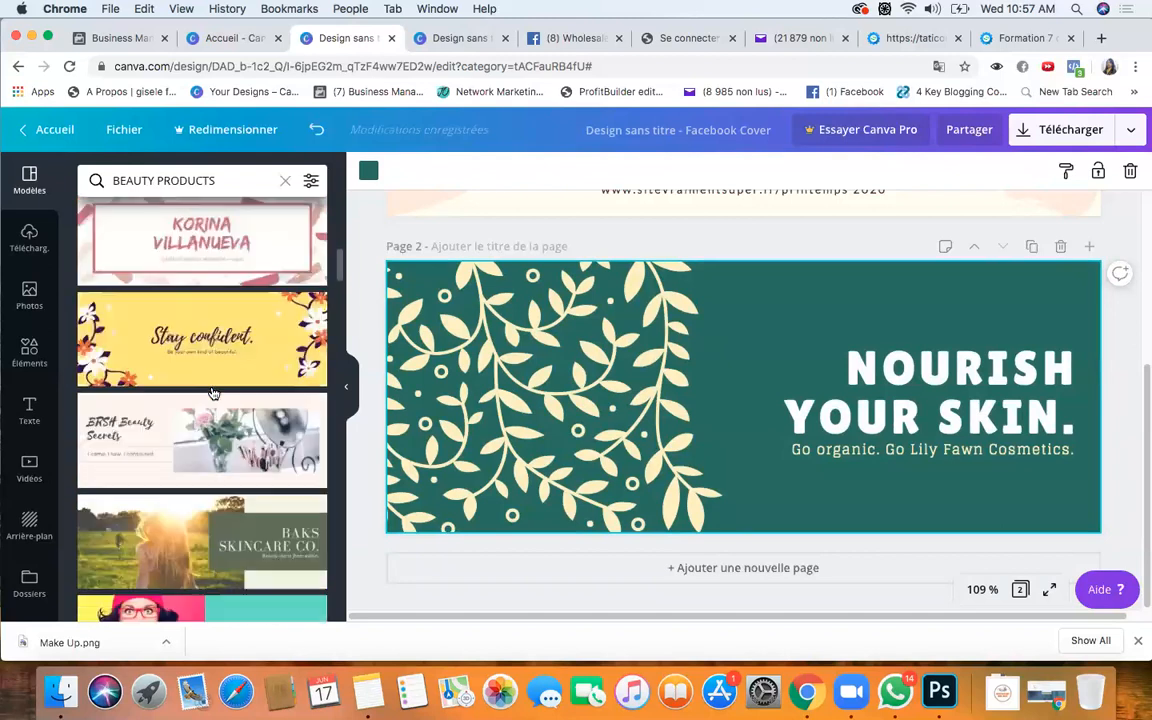
pyautogui.click(245, 257)
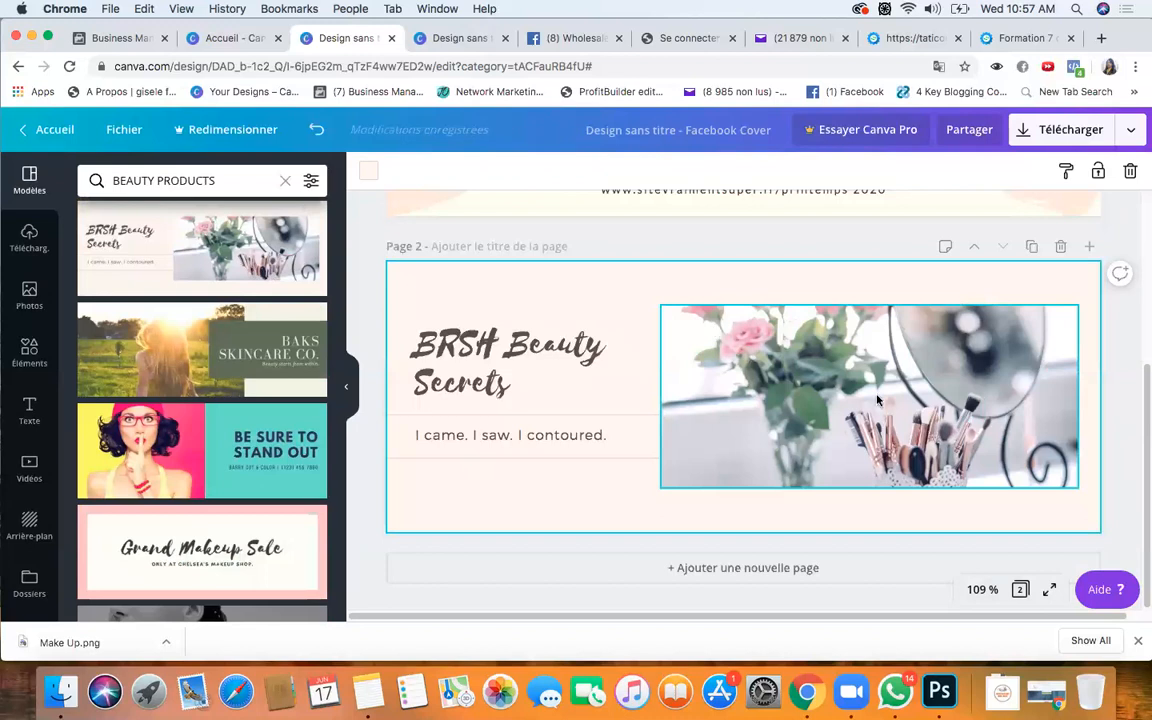
# Ungroup the heading, tagline and divider lines on page 2 so each can be edited separately.
pyautogui.click(450, 342)
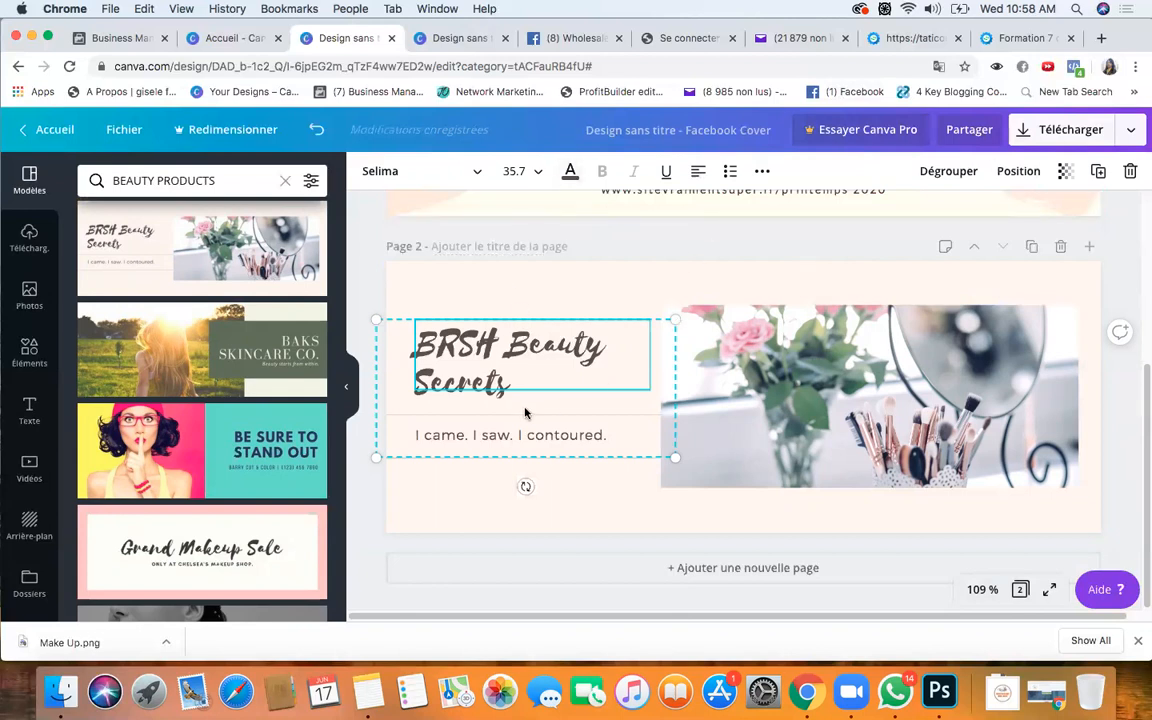
pyautogui.click(950, 173)
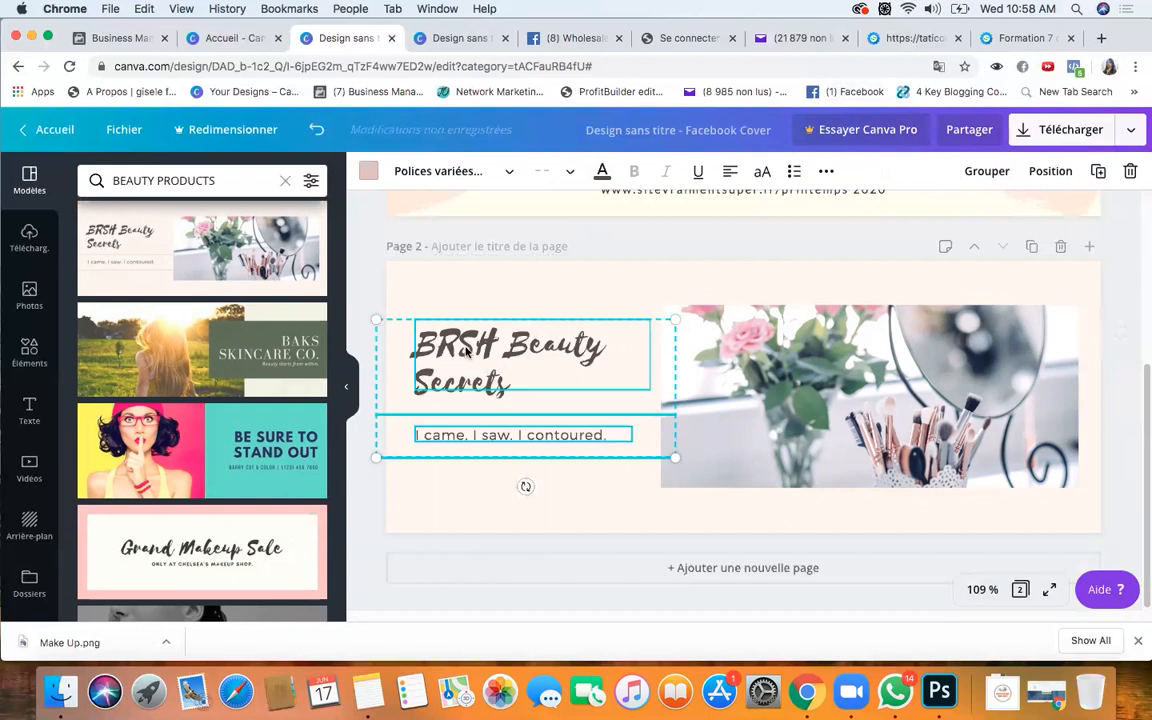
pyautogui.click(597, 296)
# Change the "BRSH Beauty Secrets" heading on page 2 to "Gigi Beauty".
pyautogui.click(423, 317)
pyautogui.click(30, 410)
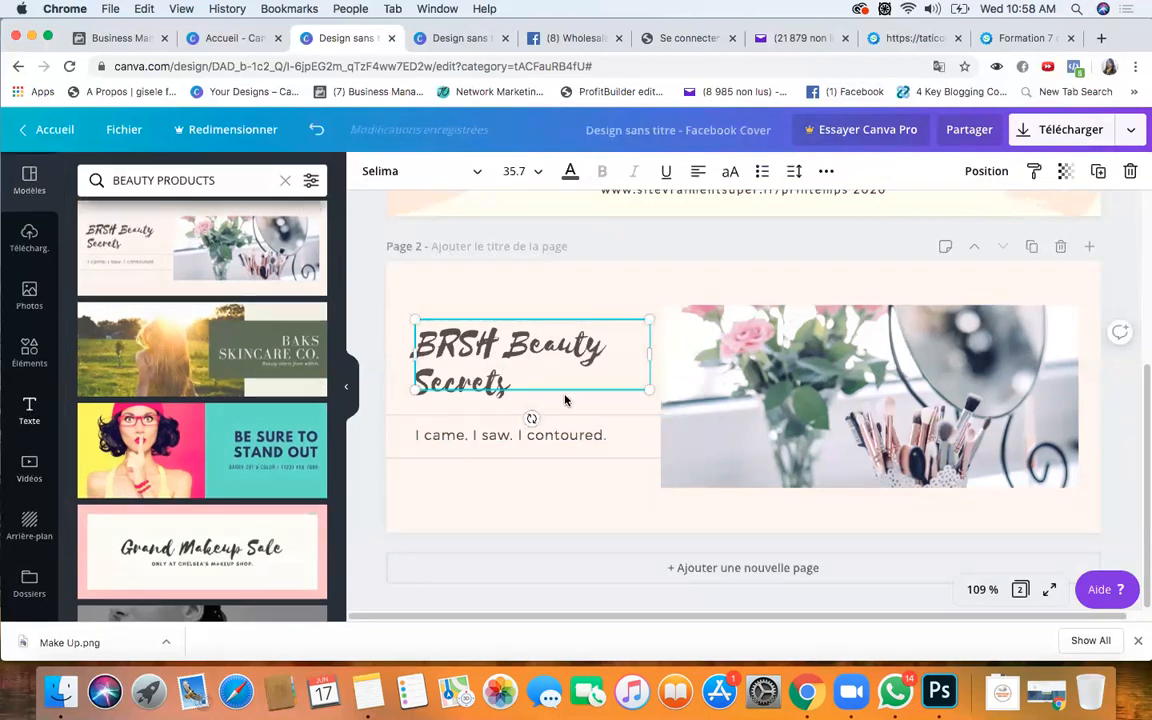
pyautogui.doubleClick(456, 345)
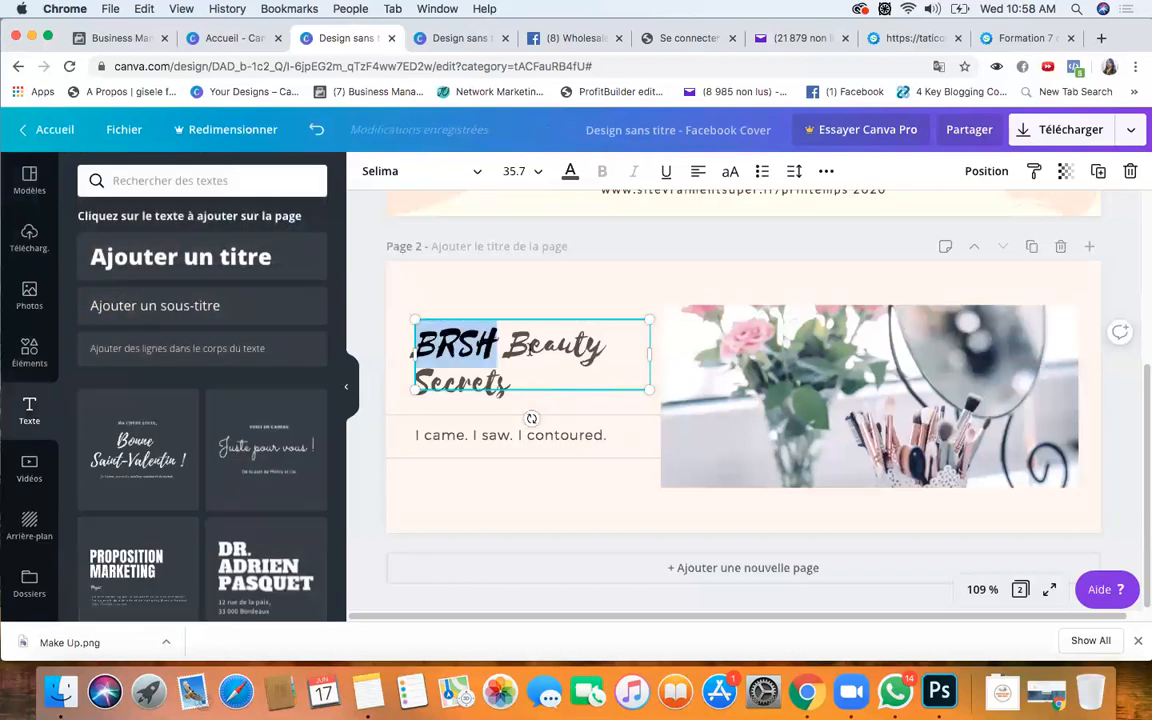
pyautogui.write('G')
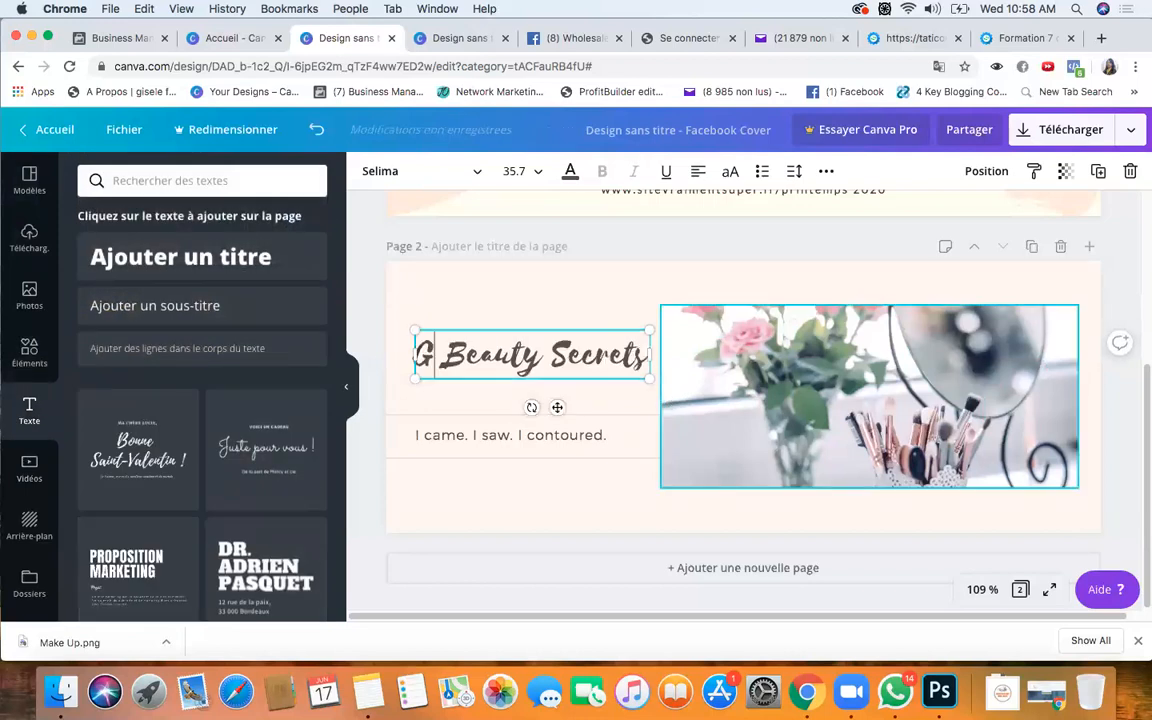
pyautogui.write('l')
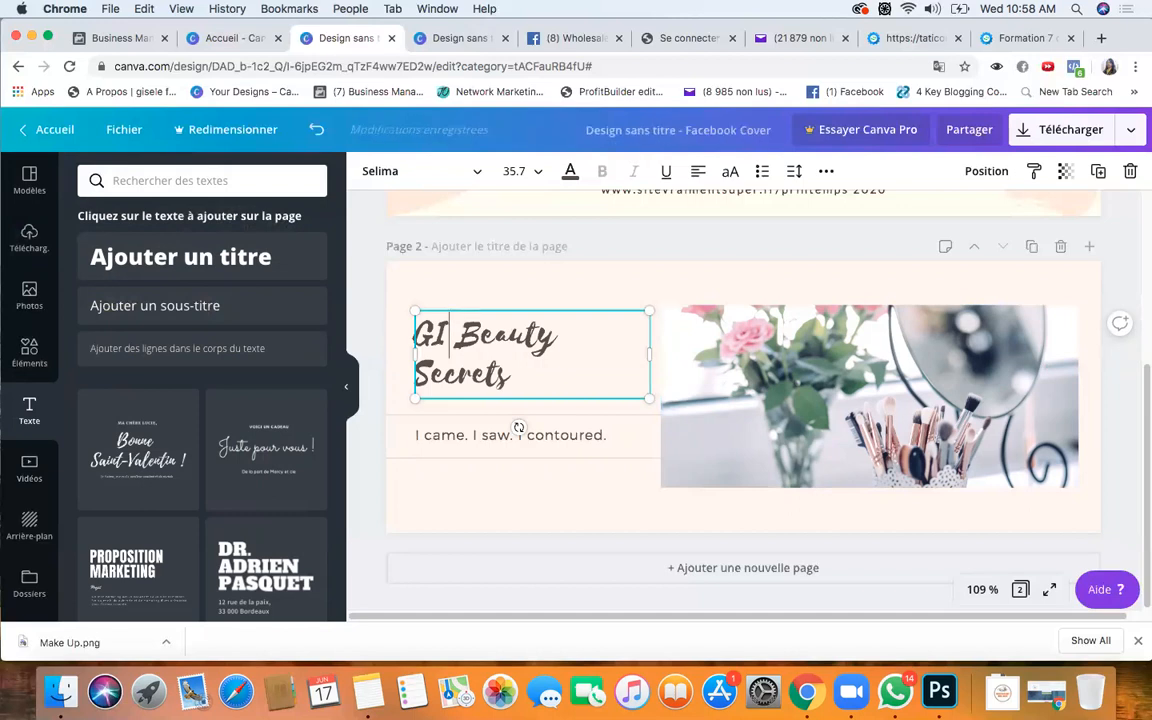
pyautogui.press('BackSpace')
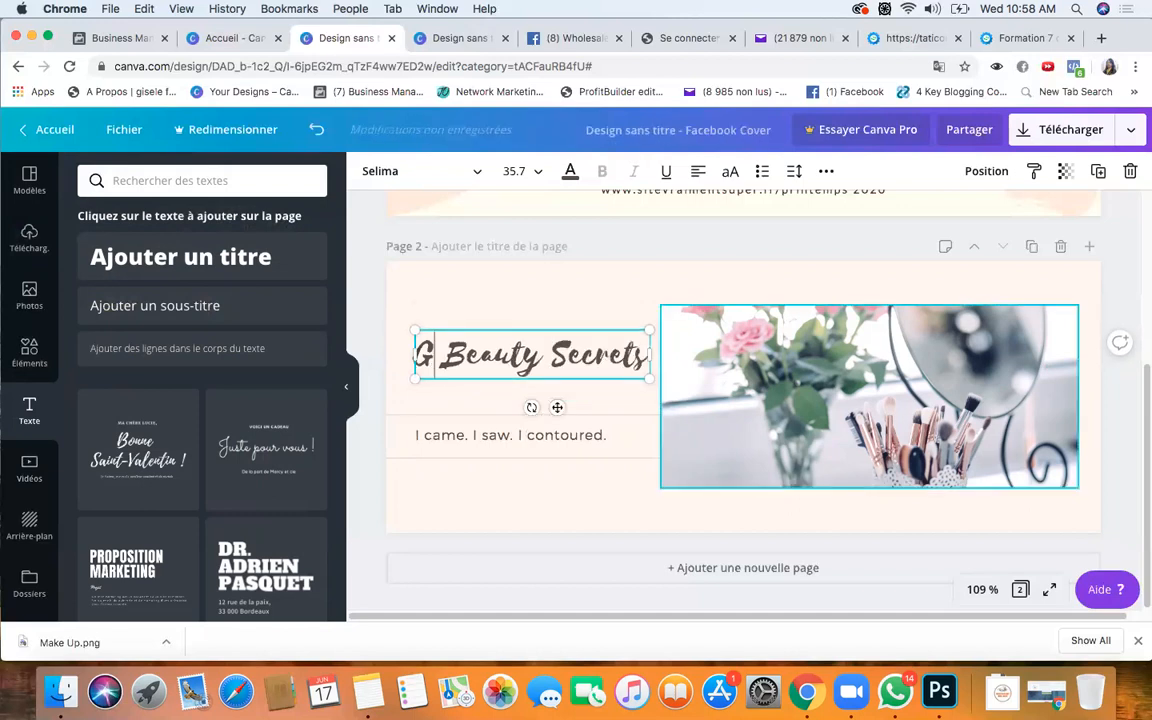
pyautogui.write('igi')
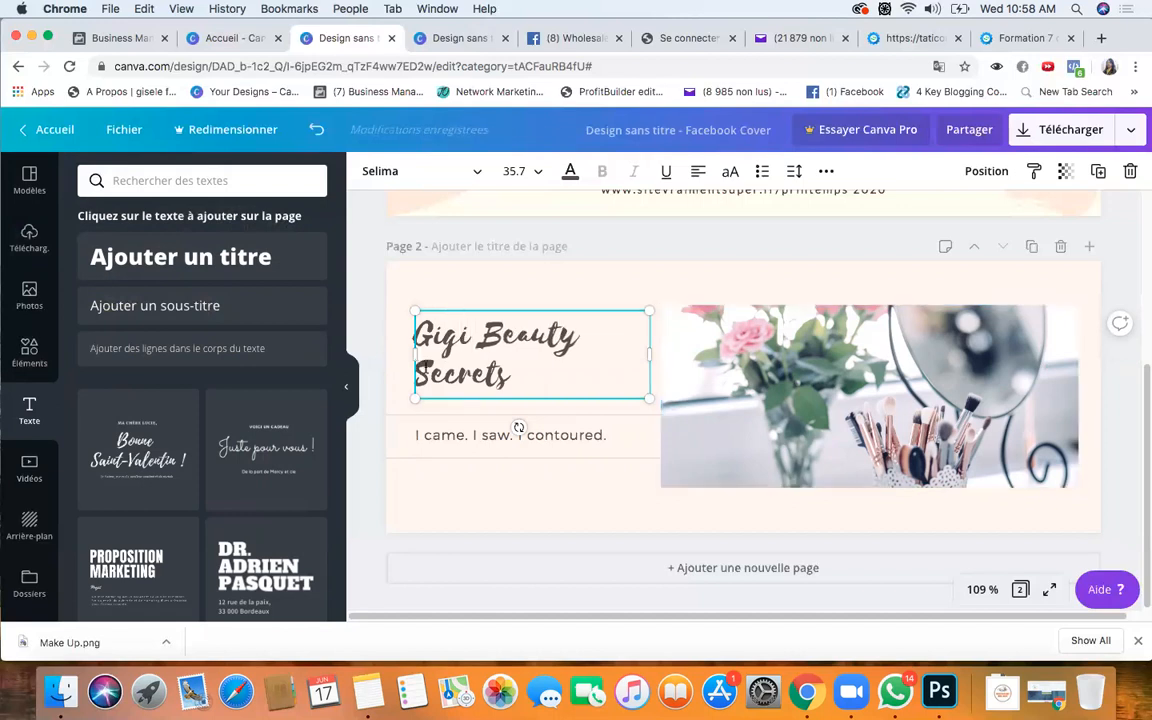
pyautogui.doubleClick(531, 386)
pyautogui.press('BackSpace')
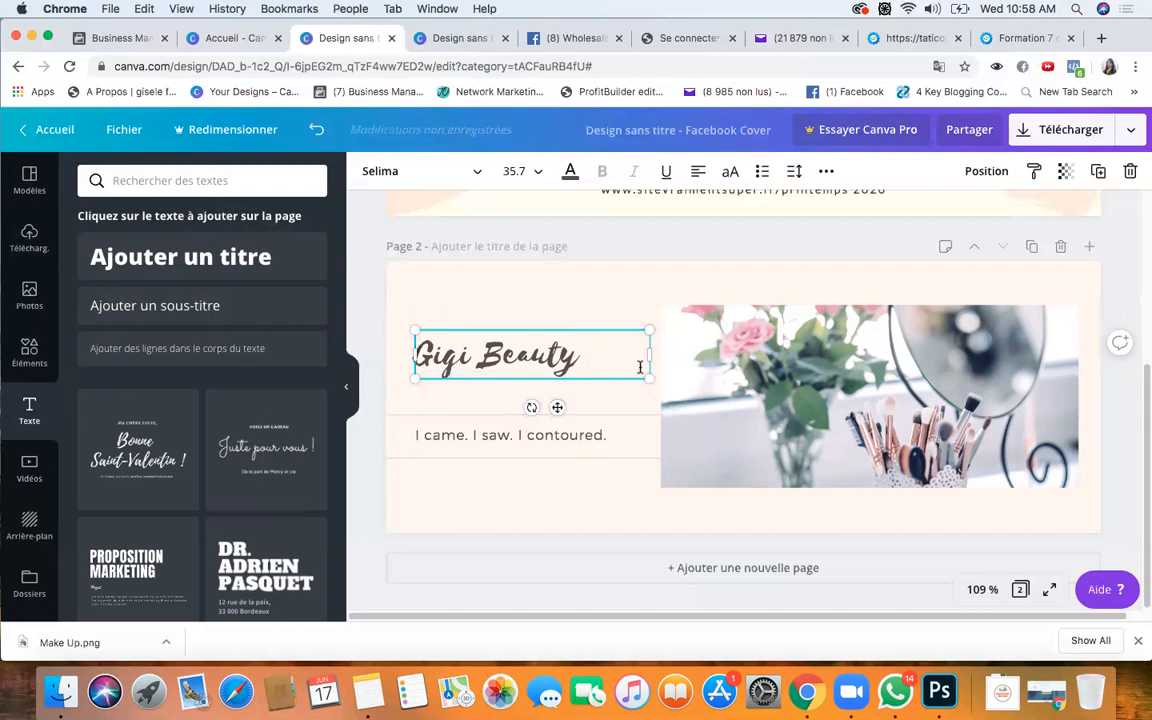
# Replace the "I came. I saw. I contoured." tagline on page 2 with "Make up".
pyautogui.click(432, 440)
pyautogui.doubleClick(429, 437)
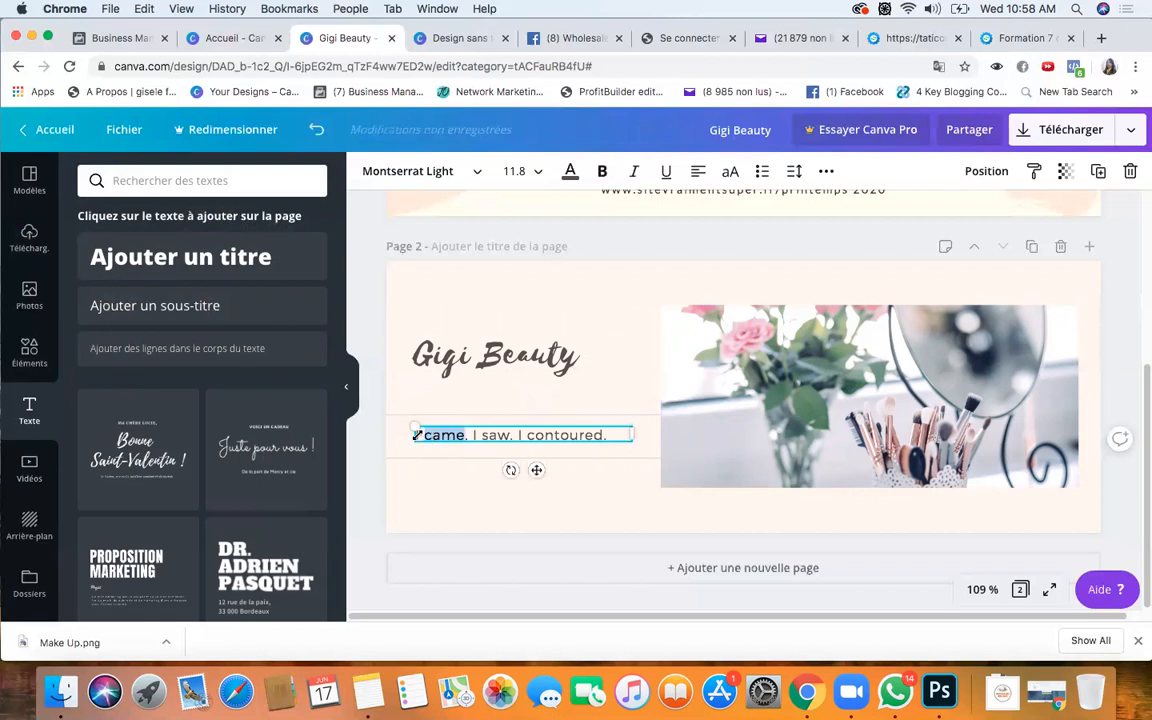
pyautogui.press('BackSpace')
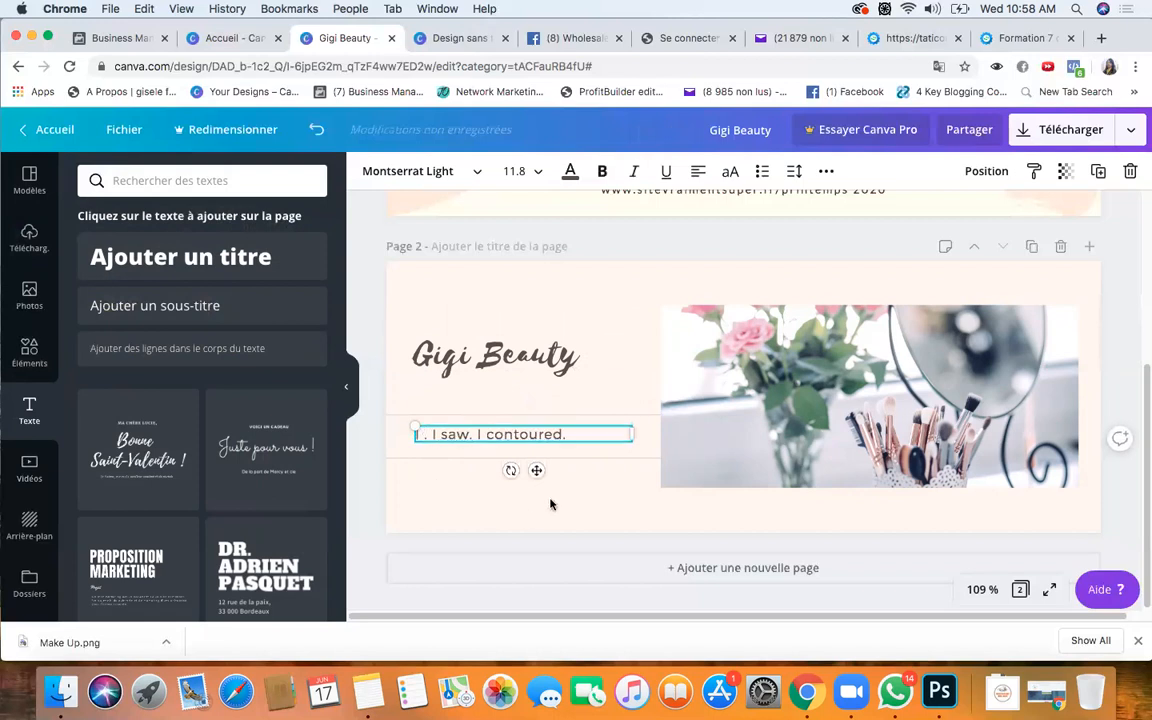
pyautogui.moveTo(565, 433); pyautogui.dragTo(411, 440)
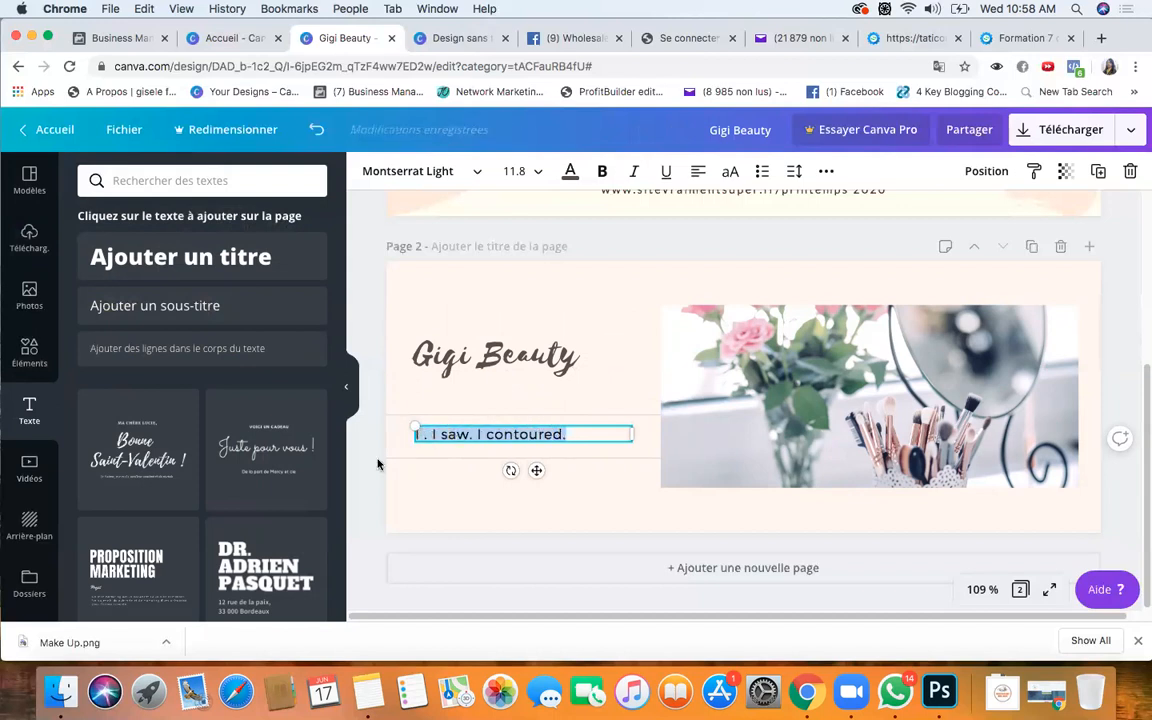
pyautogui.write('Make e')
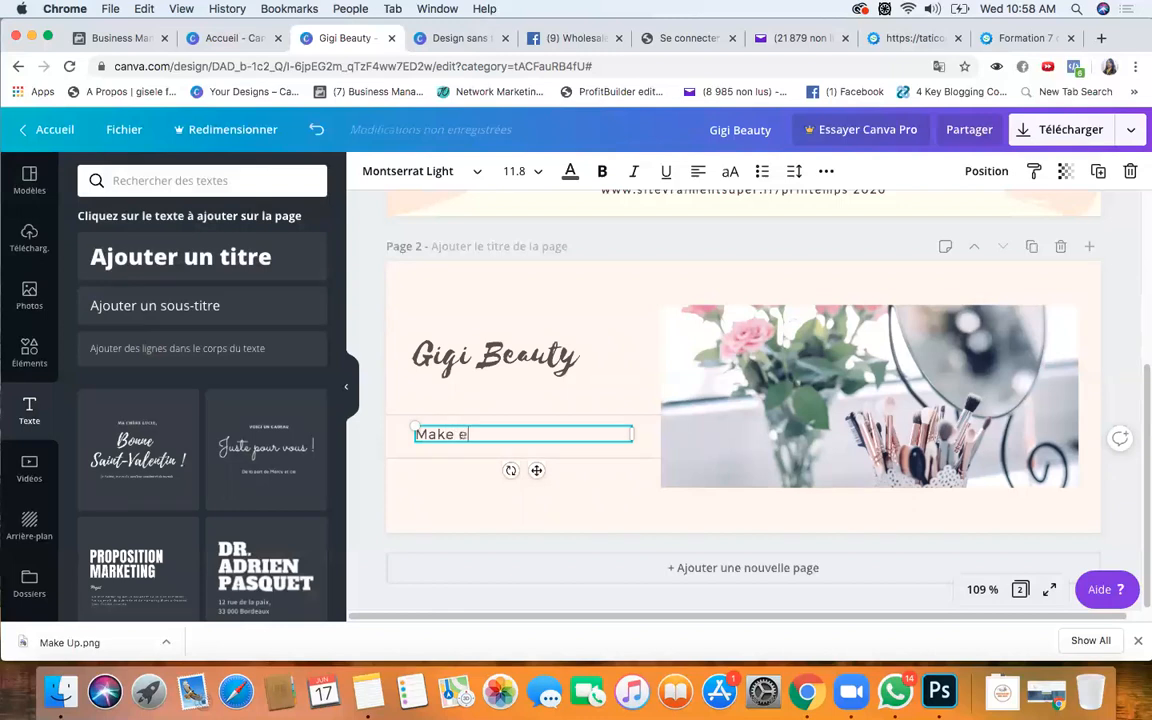
pyautogui.press('BackSpace')
pyautogui.press('BackSpace')
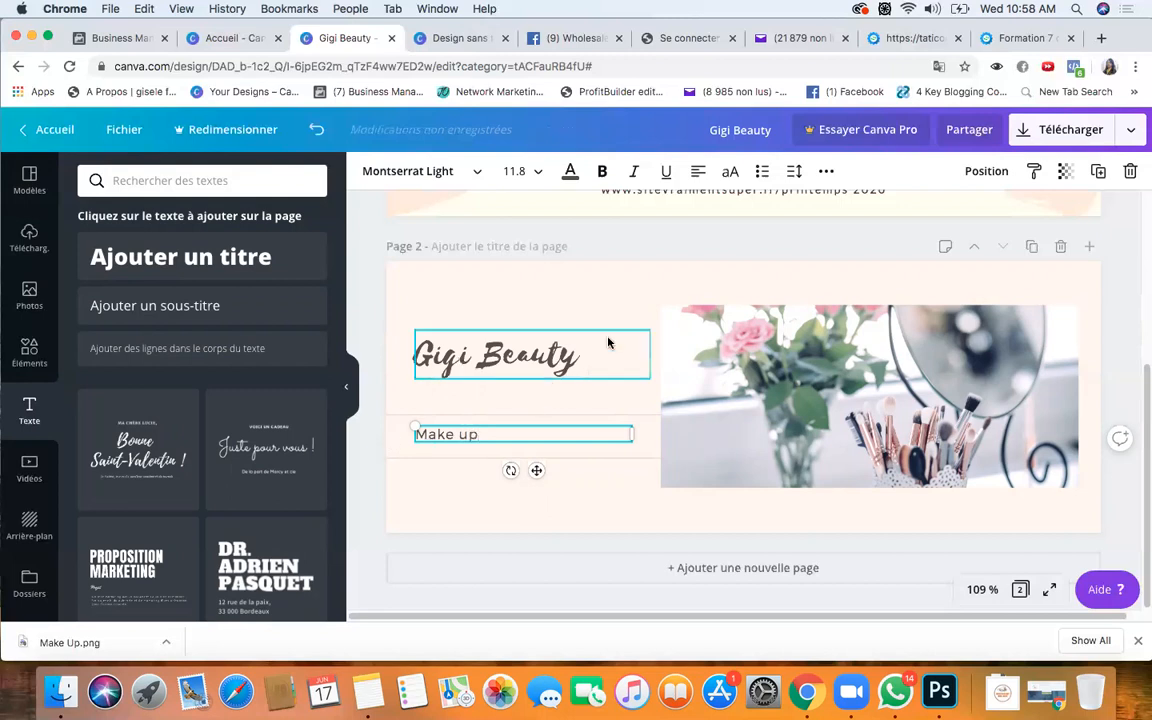
# Move the "Make up" tagline up from between the divider lines to just beneath the "Gigi Beauty" heading.
pyautogui.click(472, 477)
pyautogui.click(424, 432)
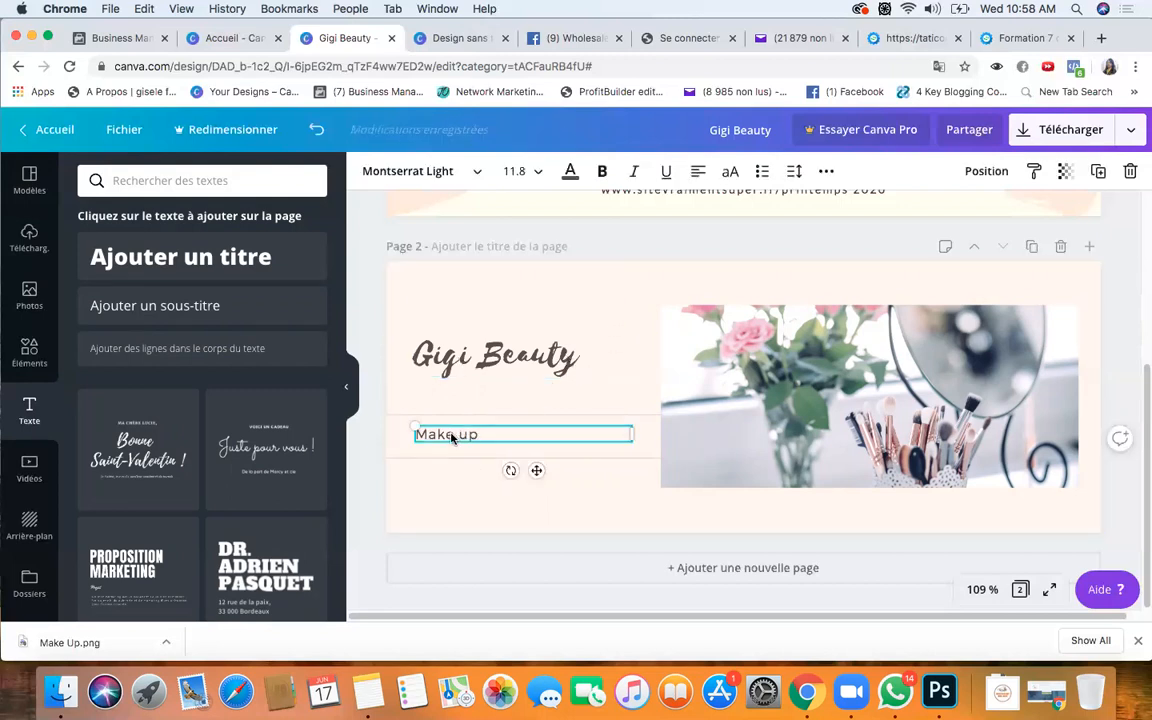
pyautogui.moveTo(465, 419); pyautogui.dragTo(482, 389)
pyautogui.click(589, 388)
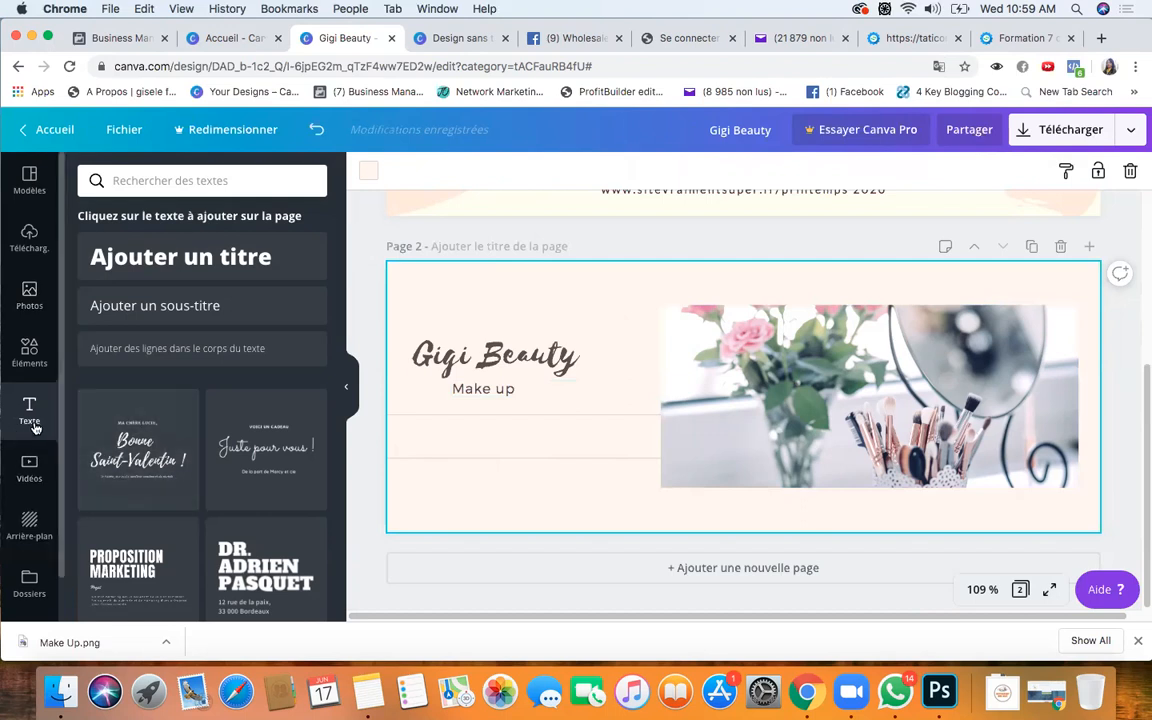
# Look through the additional Canva apps and integrations available for adding content to the design.
pyautogui.scroll(-2, 46, 483)
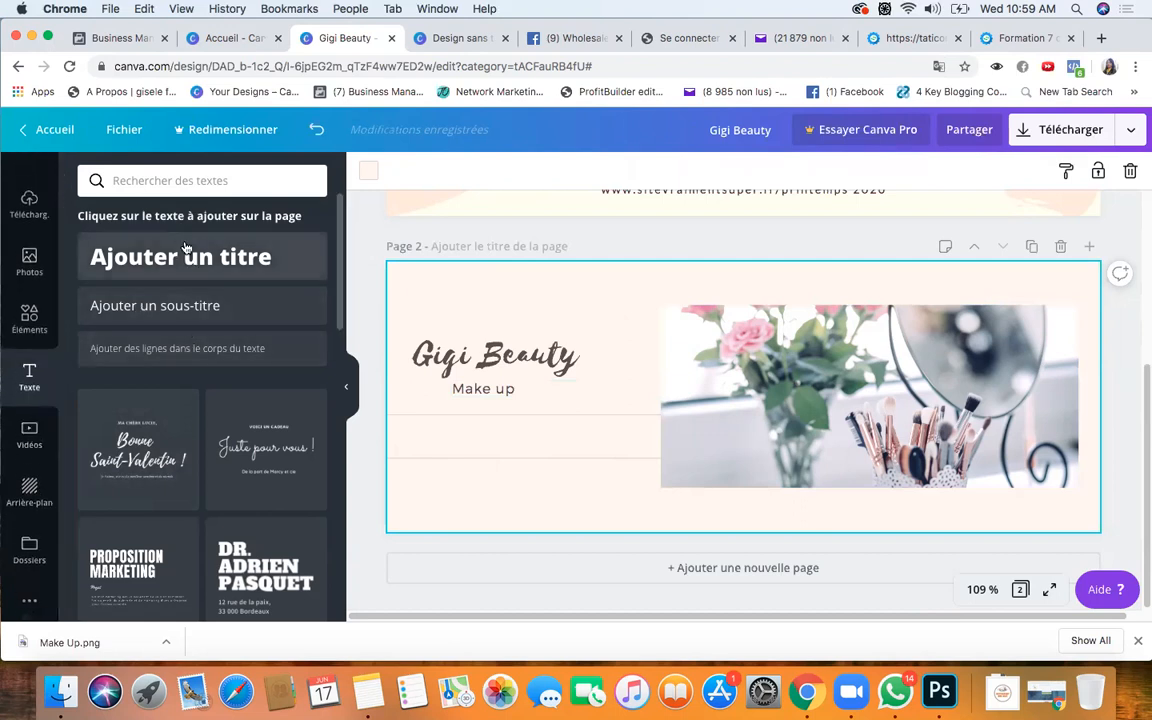
pyautogui.scroll(-1, 34, 445)
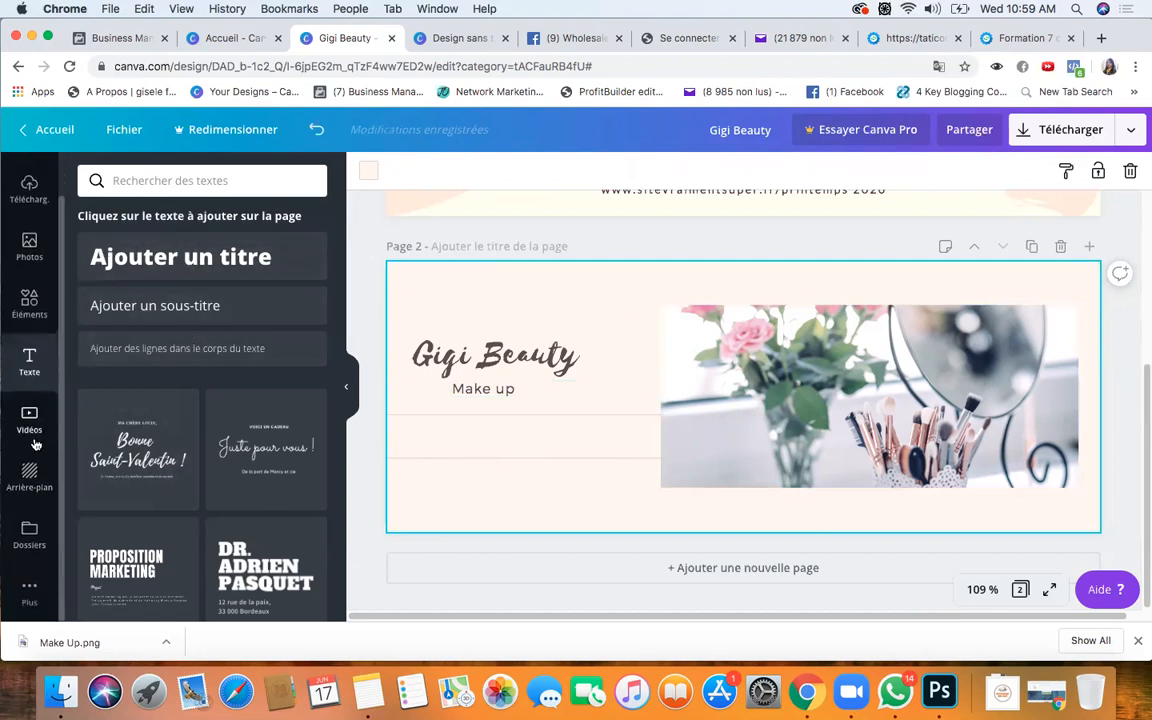
pyautogui.click(30, 595)
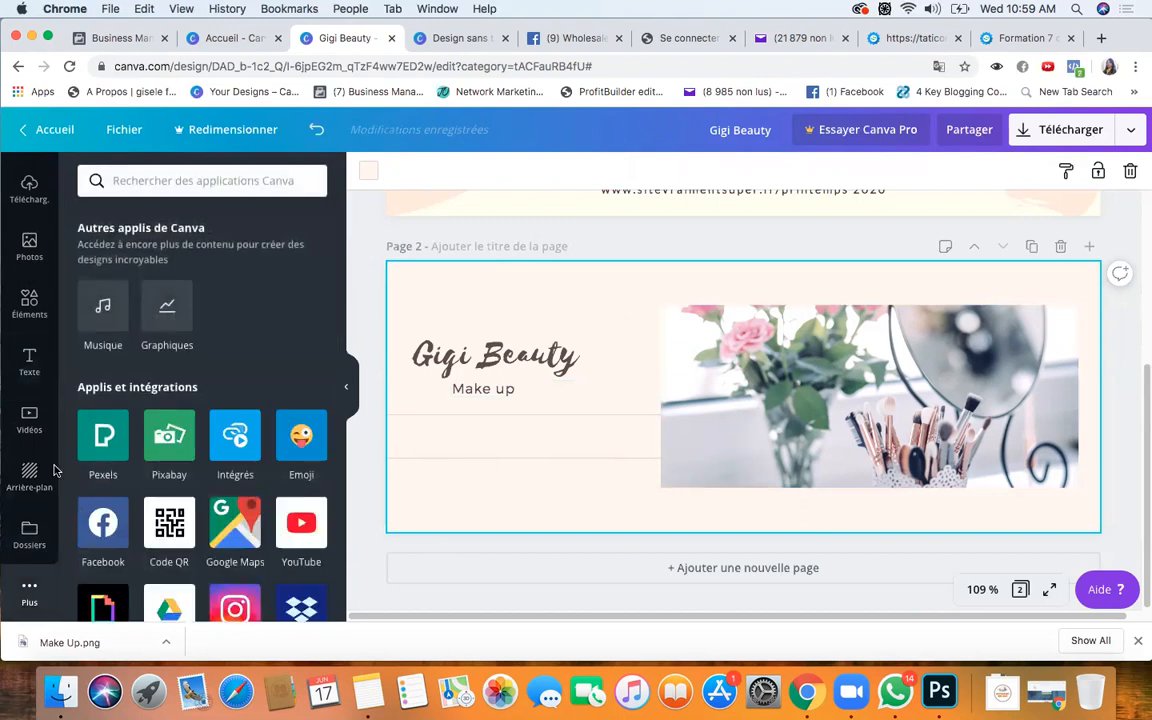
pyautogui.scroll(2, 29, 403)
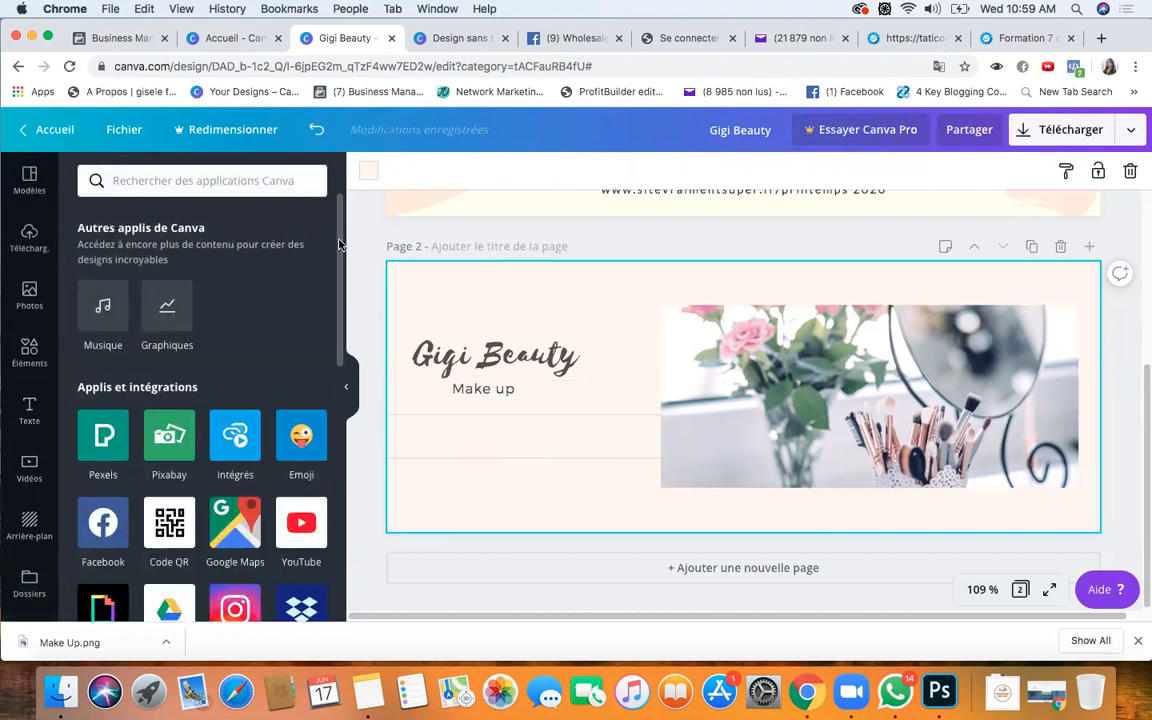
pyautogui.scroll(-10, 308, 222)
pyautogui.scroll(10, 320, 400)
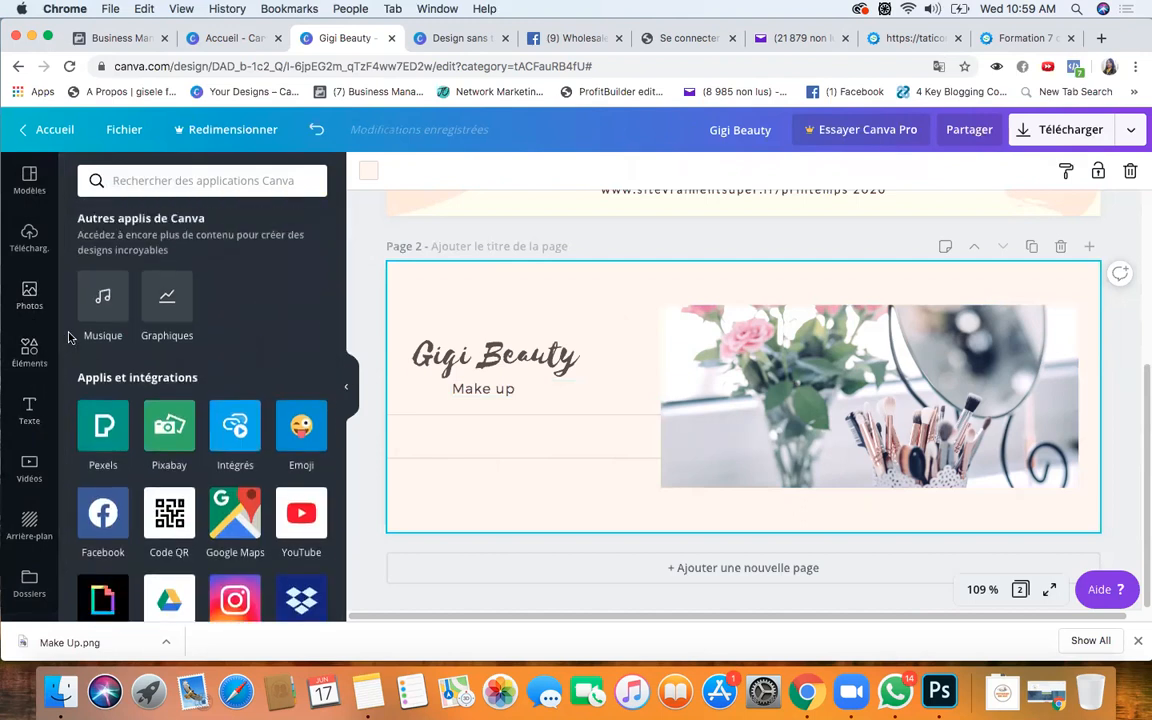
pyautogui.scroll(1, 215, 235)
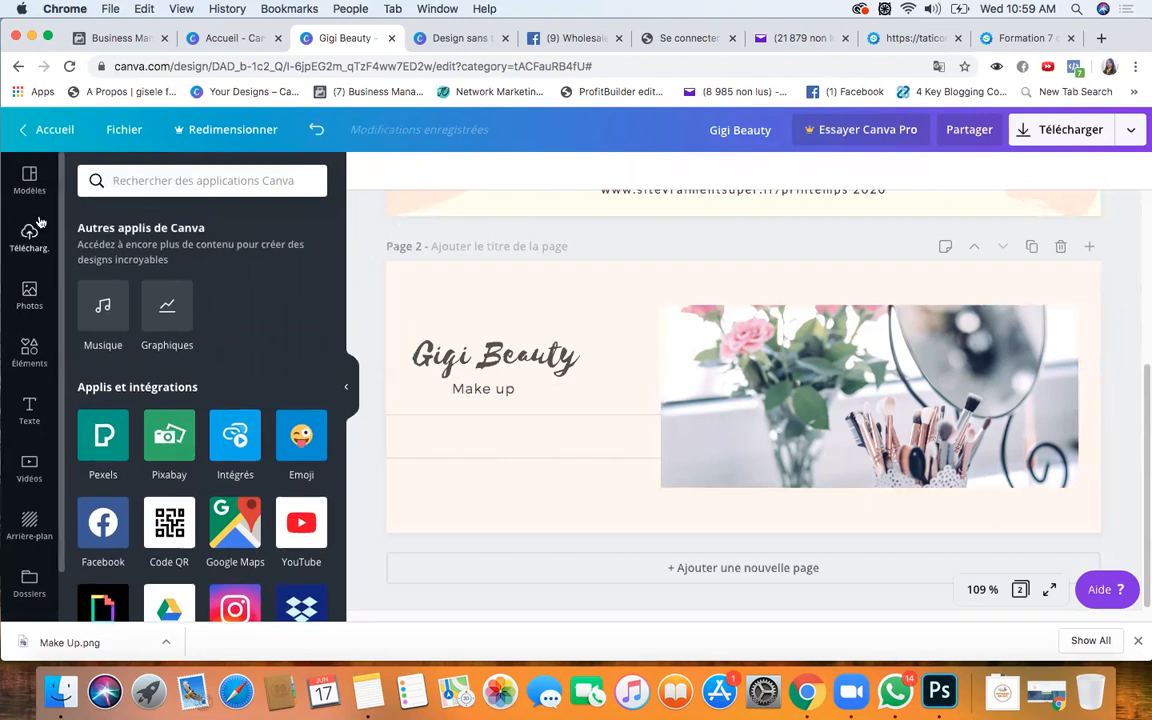
pyautogui.scroll(-10, 126, 378)
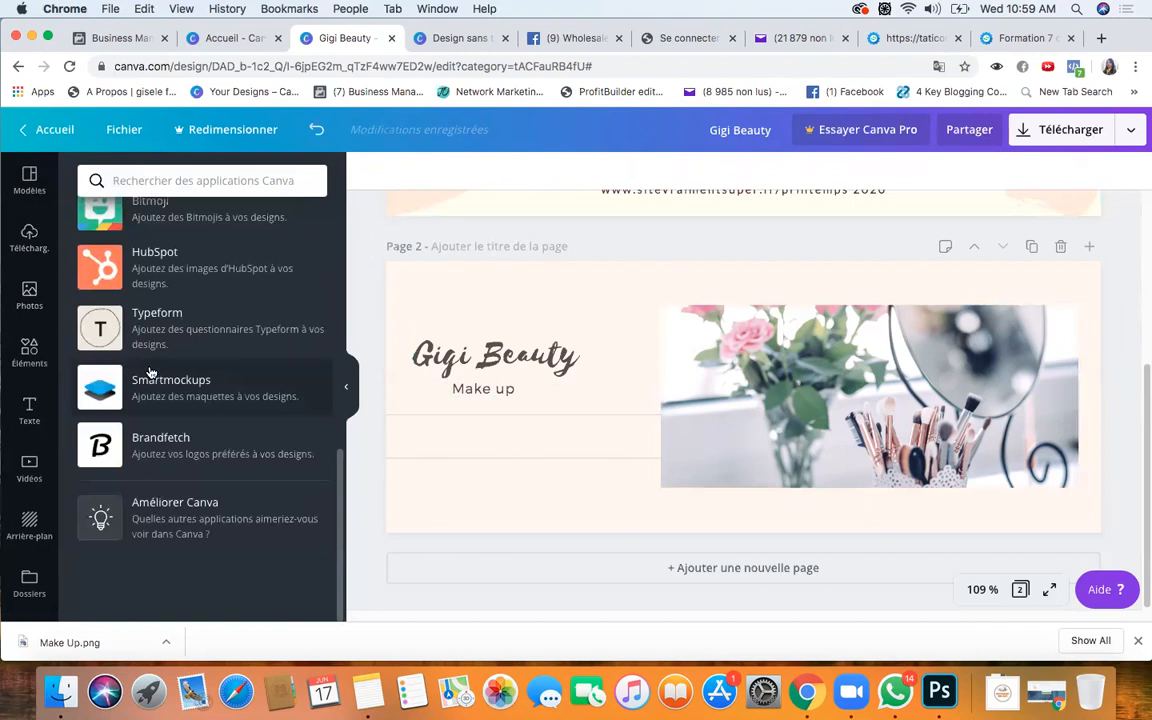
# Upload the logo image "Make Up.png" from the Desktop folder.
pyautogui.click(29, 238)
pyautogui.click(133, 179)
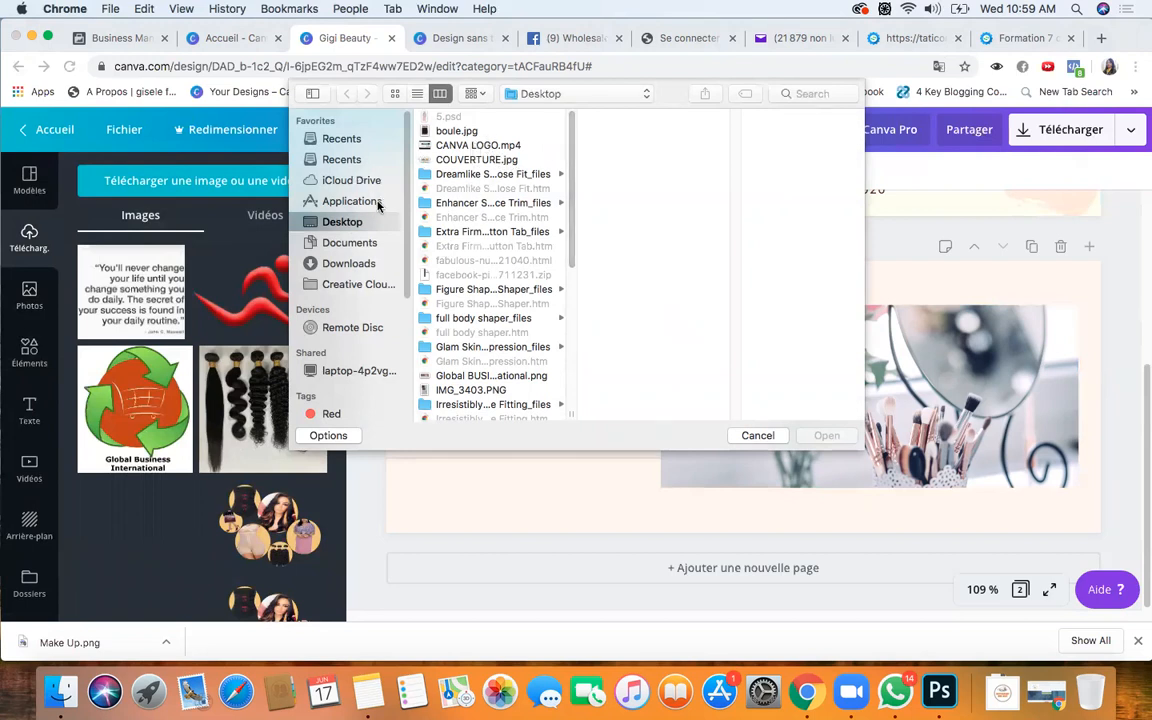
pyautogui.scroll(-10, 566, 318)
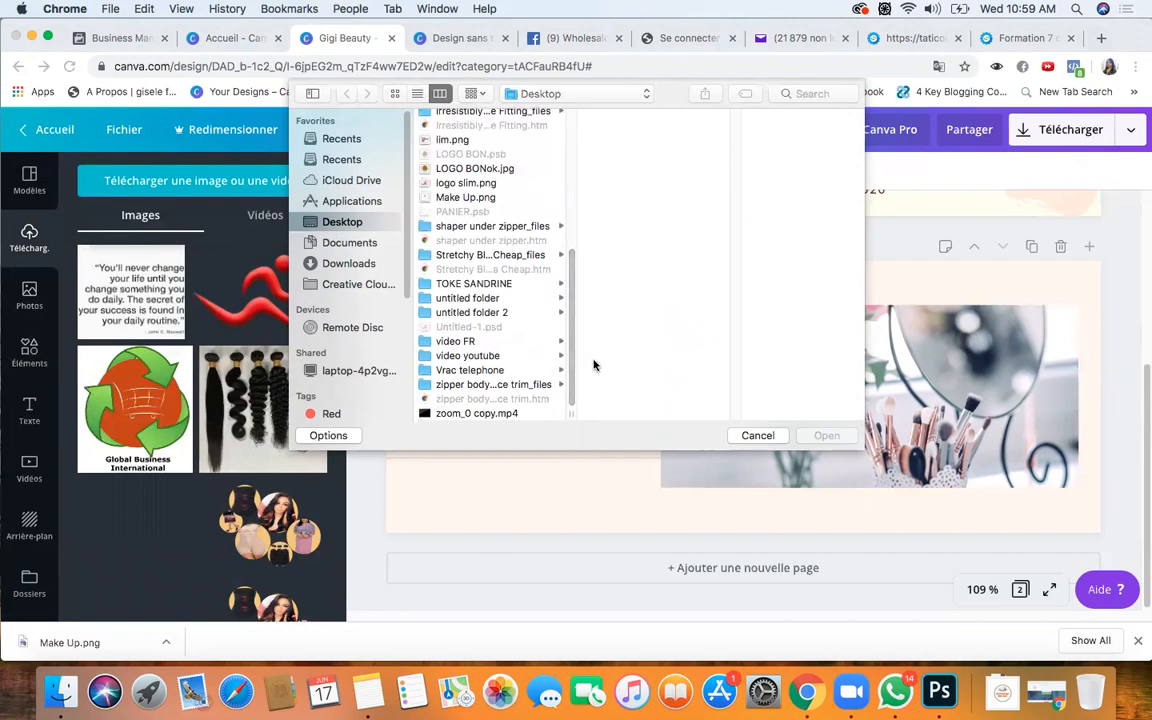
pyautogui.click(480, 197)
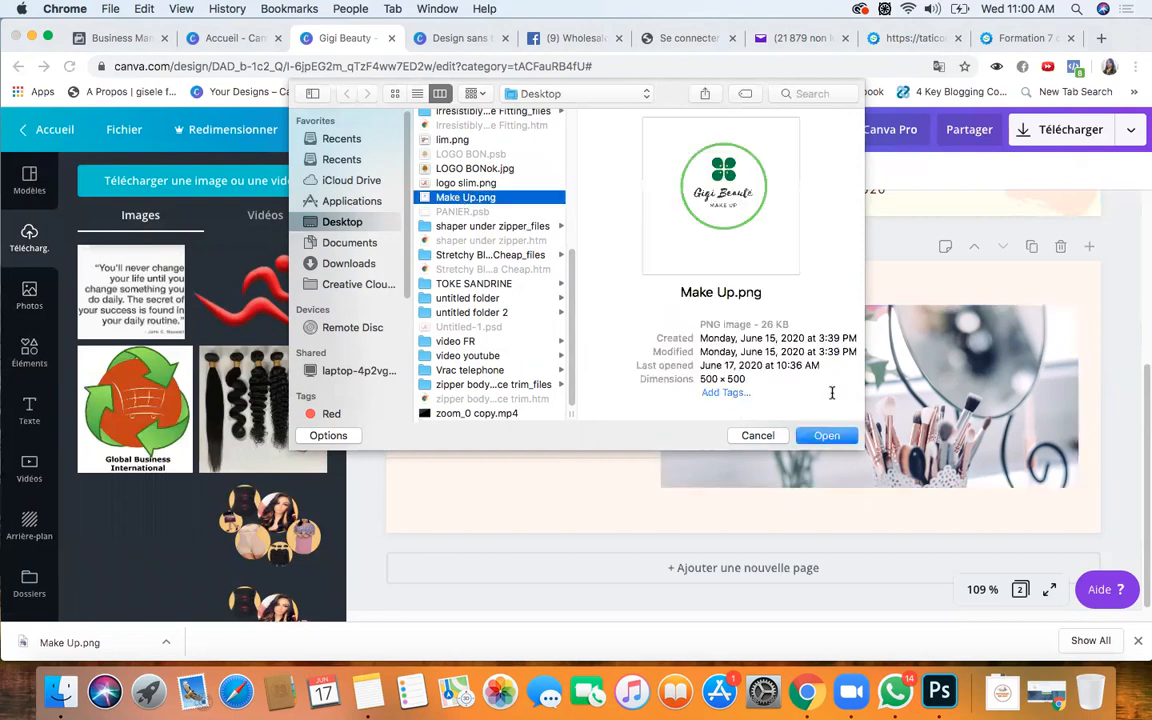
pyautogui.press('Return')
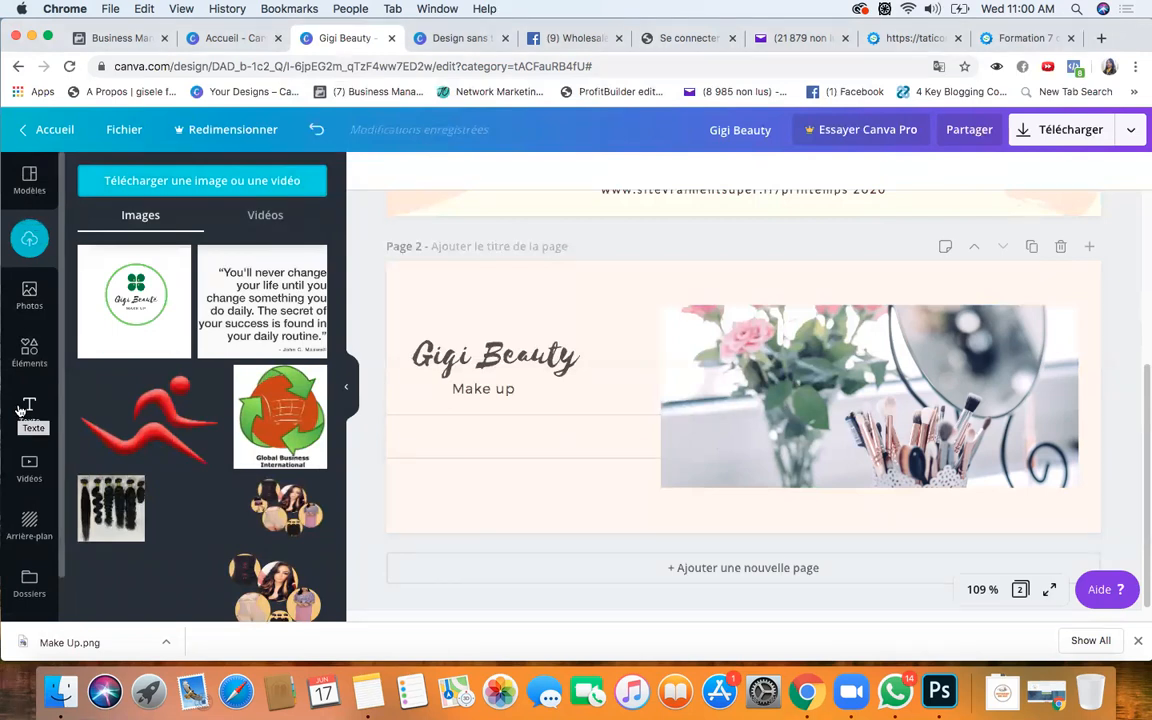
# Add the uploaded Gigi Beauté logo to page 2 and crop its white margins close to the green circle.
pyautogui.click(128, 290)
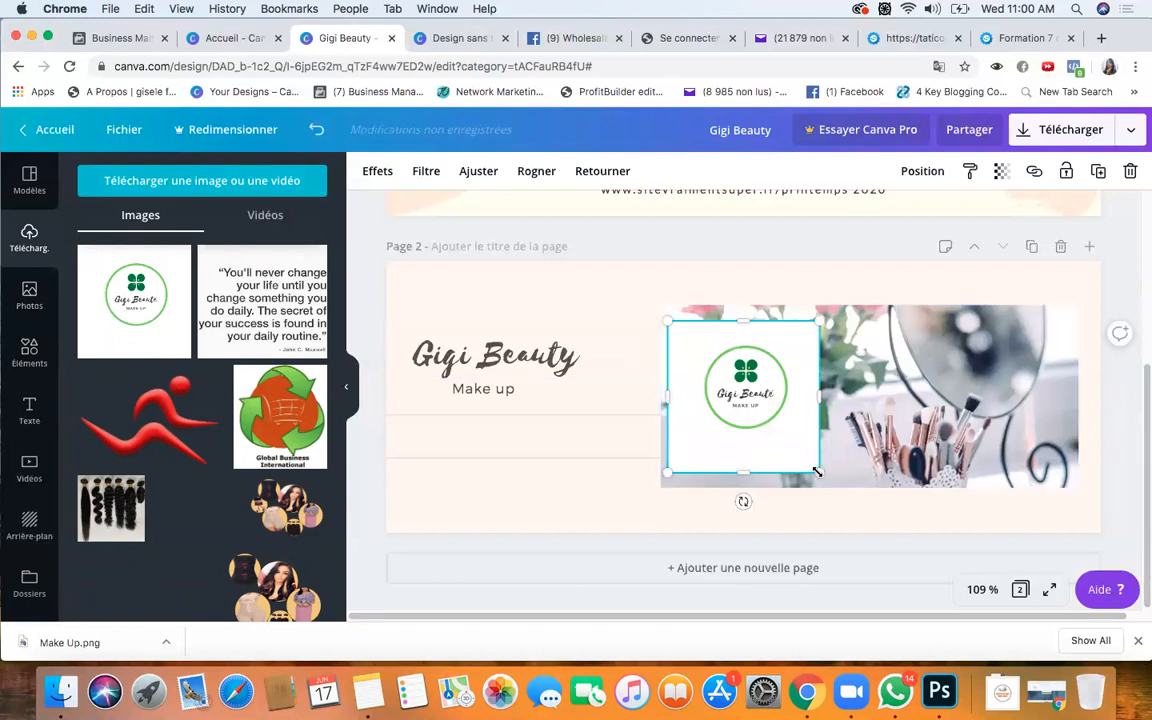
pyautogui.moveTo(817, 471); pyautogui.dragTo(800, 434)
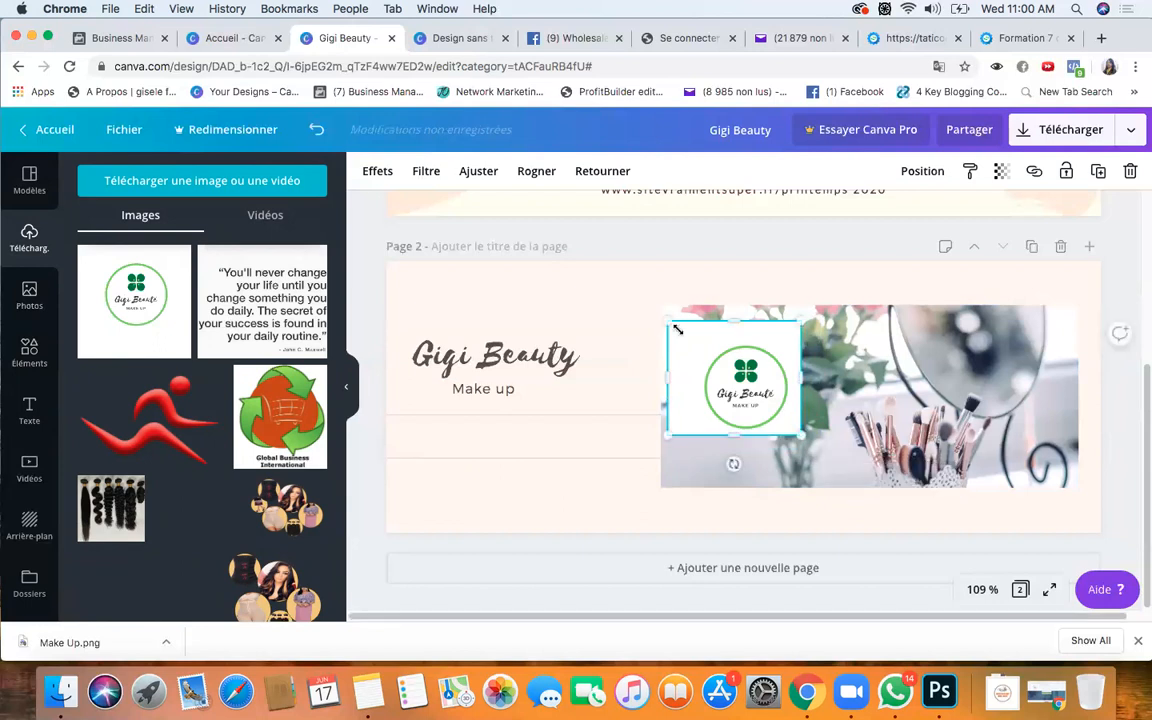
pyautogui.moveTo(668, 322); pyautogui.dragTo(697, 340)
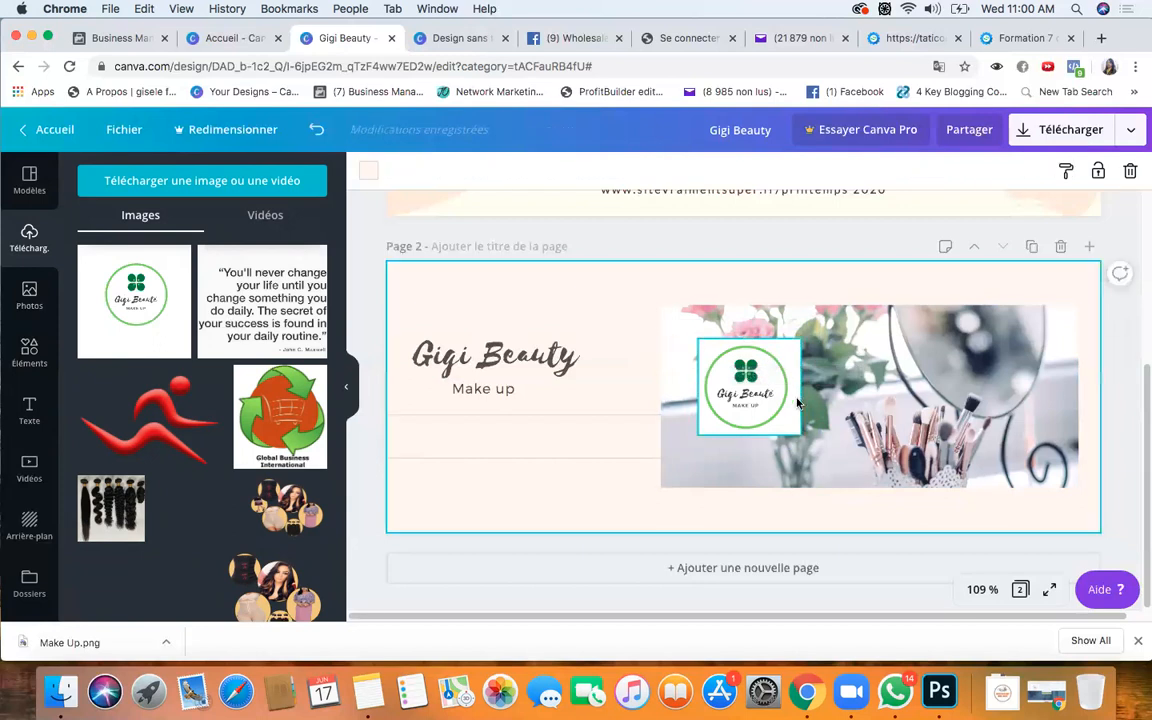
# Place the logo in the lower-left corner of the page 2 cover and trim its remaining white margin beside the circle.
pyautogui.moveTo(744, 387); pyautogui.dragTo(455, 476)
pyautogui.click(544, 443)
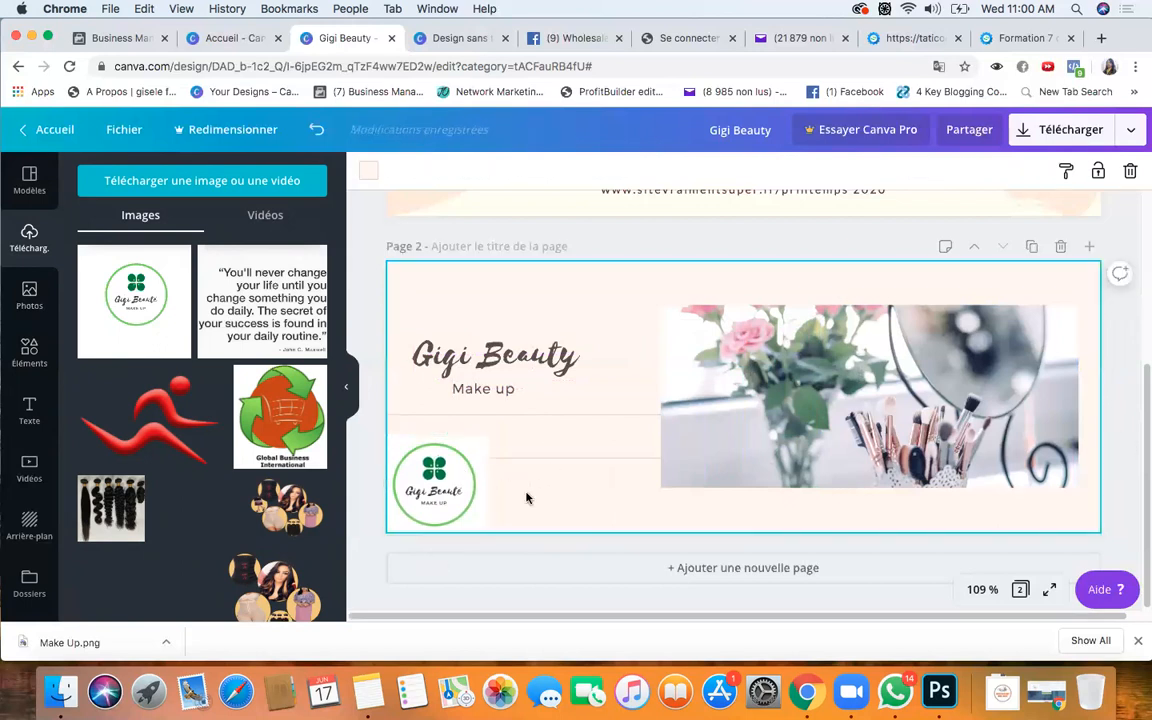
pyautogui.click(475, 482)
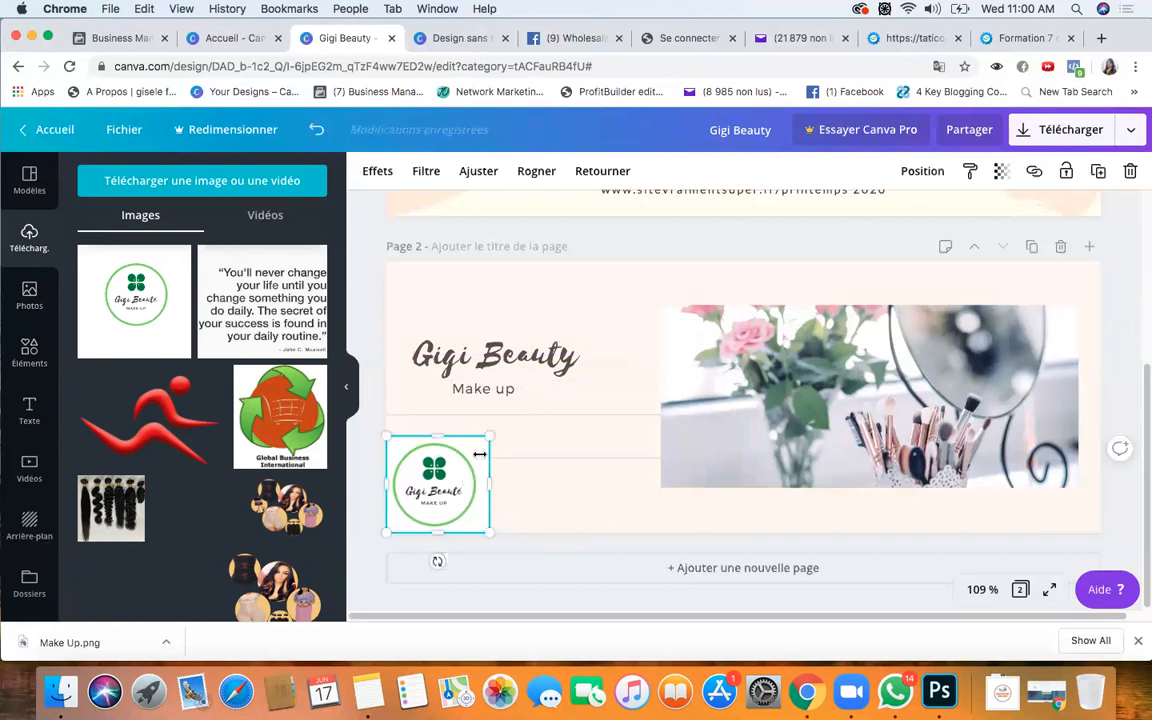
pyautogui.moveTo(486, 441); pyautogui.dragTo(484, 441)
pyautogui.moveTo(485, 532); pyautogui.dragTo(483, 527)
pyautogui.click(580, 496)
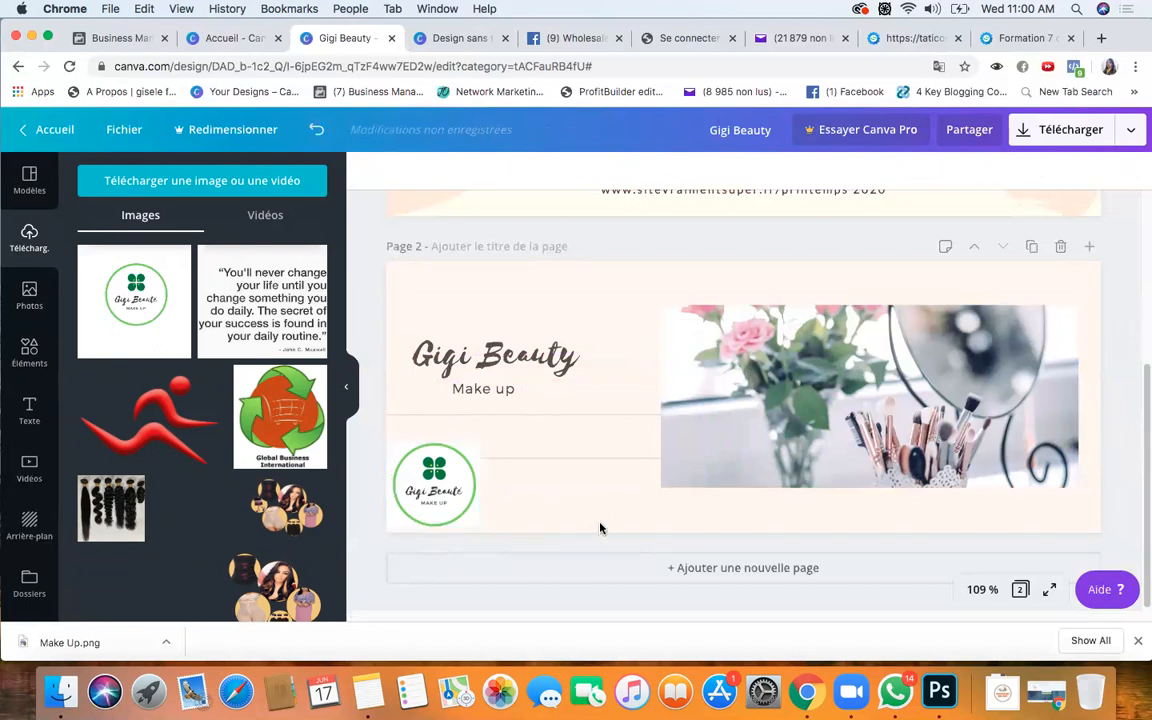
# Shift the flowers and makeup brushes photo on page 2 slightly to the left, keeping its vertical position.
pyautogui.click(860, 440)
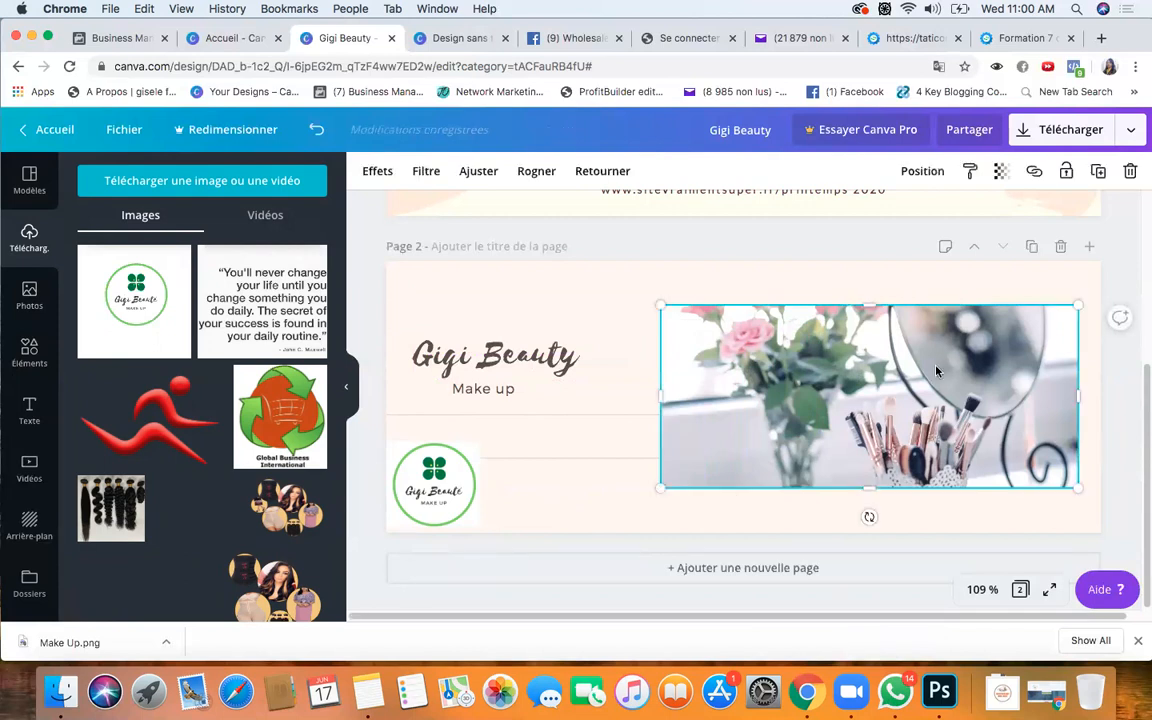
pyautogui.moveTo(928, 390)
pyautogui.mouseDown()
pyautogui.moveTo(692, 414)
pyautogui.moveTo(736, 524)
pyautogui.moveTo(860, 393)
pyautogui.moveTo(883, 376)
pyautogui.moveTo(910, 397)
pyautogui.moveTo(908, 386)
pyautogui.mouseUp()
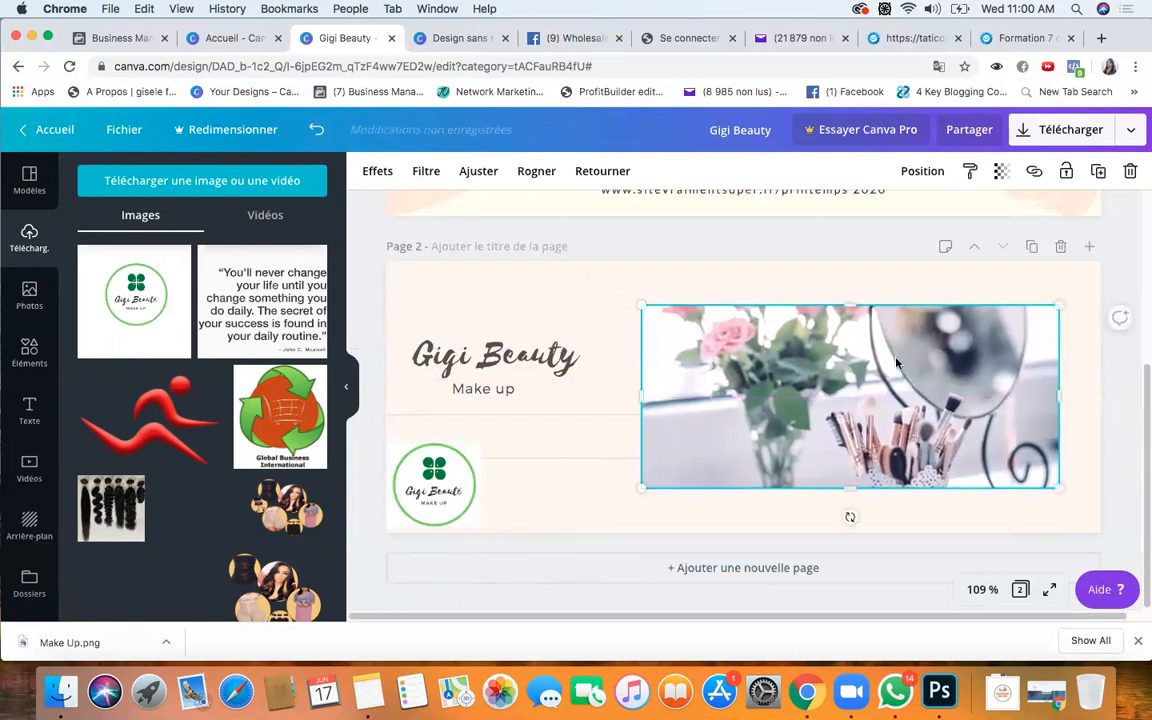
pyautogui.click(860, 289)
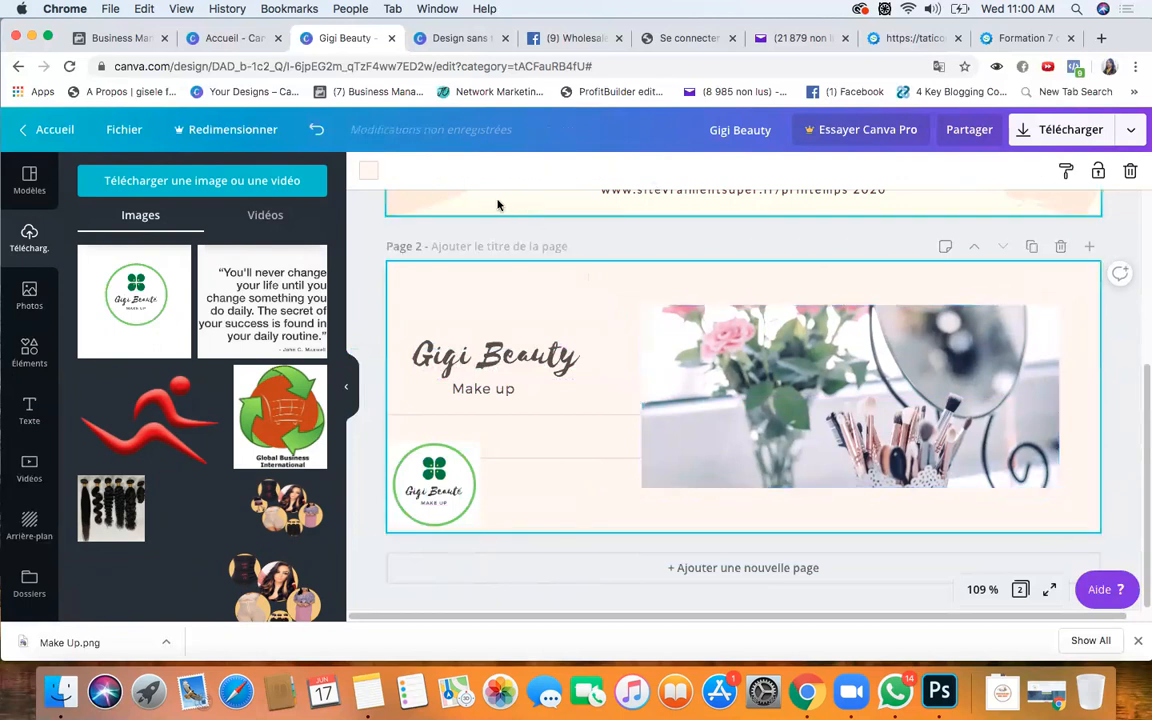
pyautogui.click(932, 320)
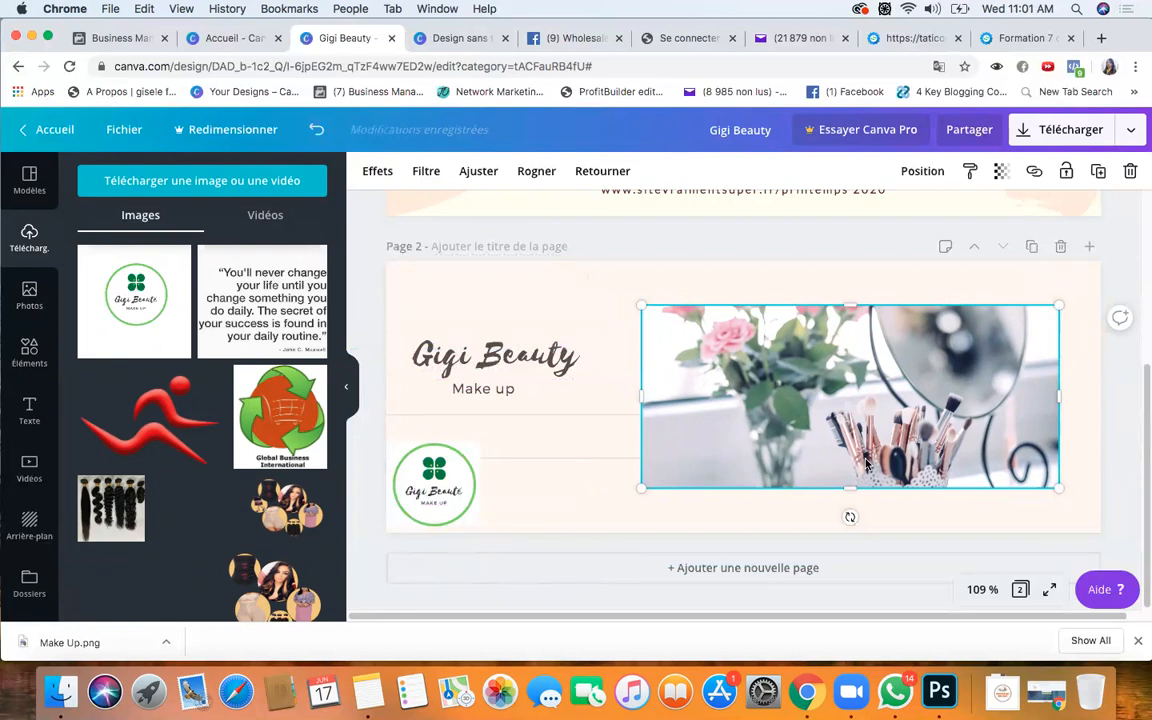
# Recolour the "Gigi Beauty" heading with the dark green default colour to match the logo's clover.
pyautogui.click(531, 362)
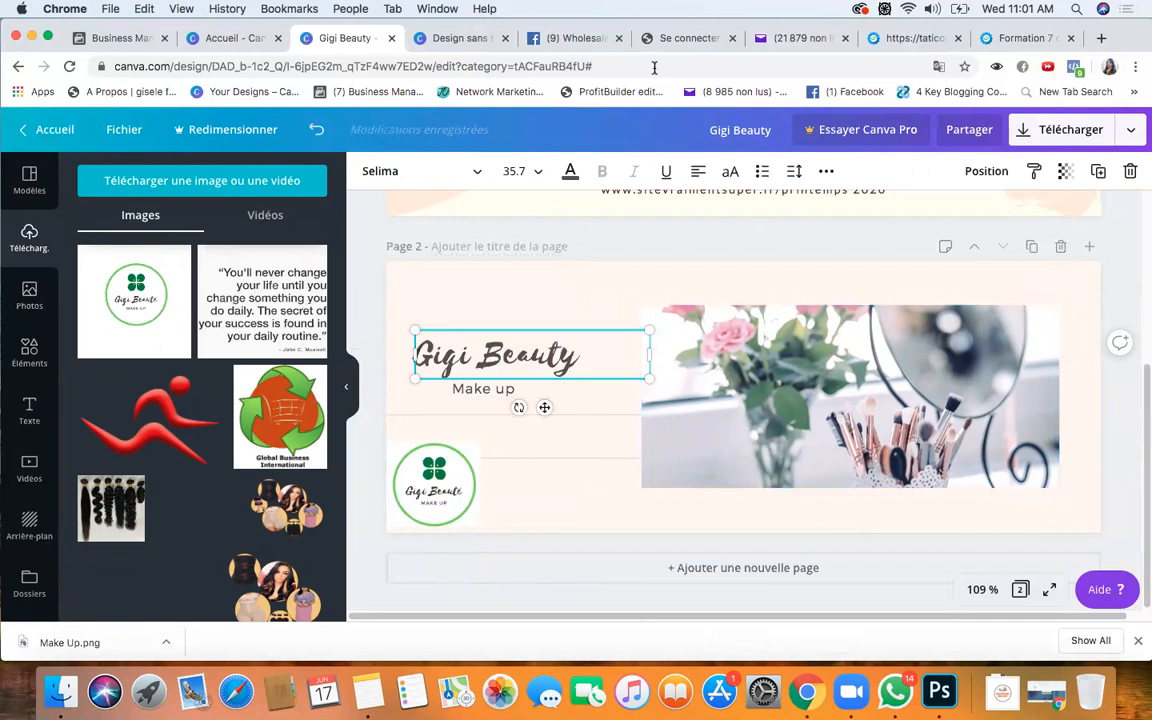
pyautogui.click(570, 171)
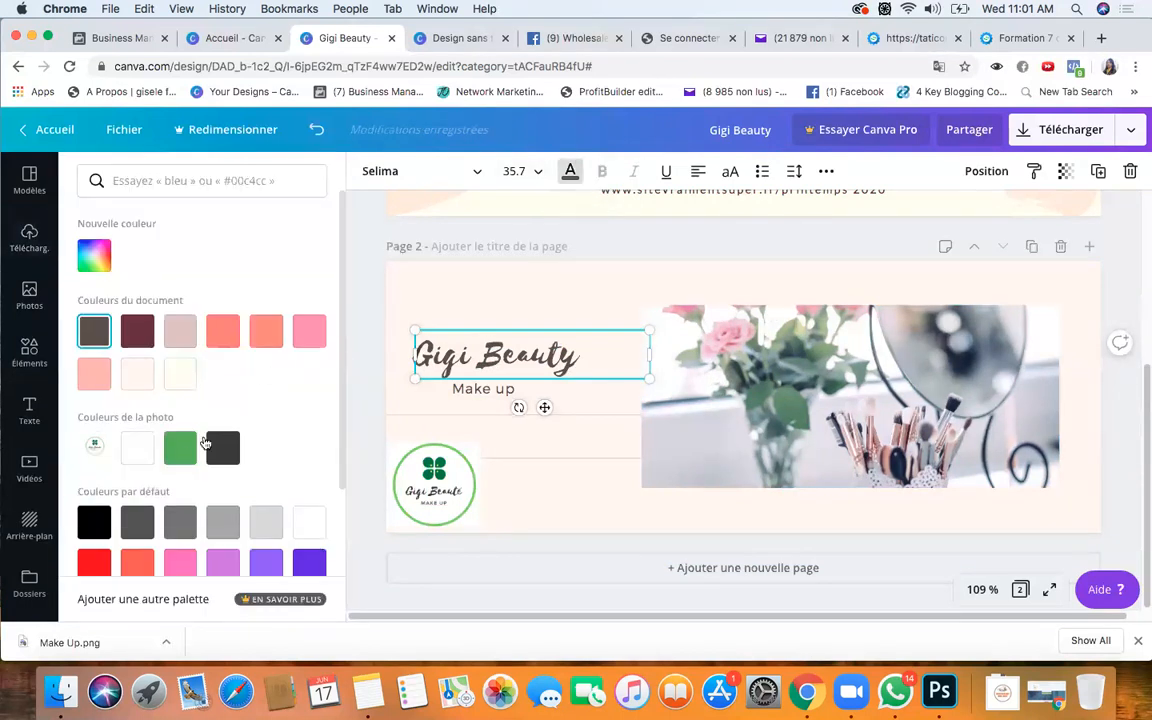
pyautogui.click(180, 447)
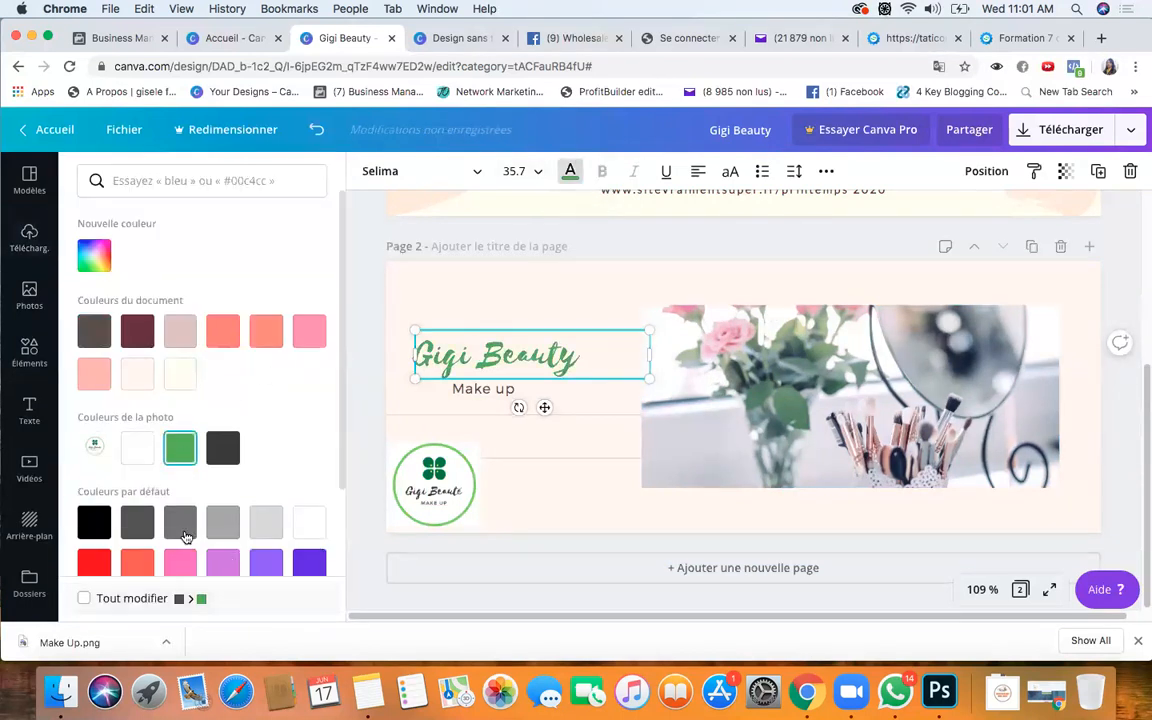
pyautogui.scroll(-2, 165, 480)
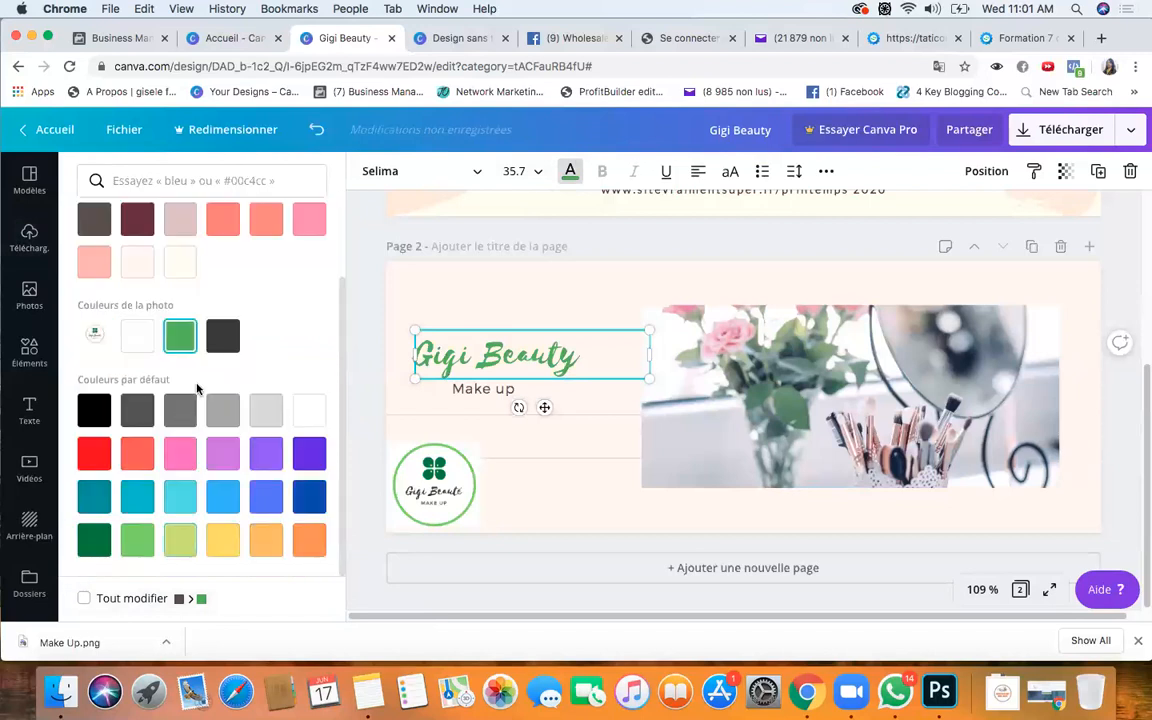
pyautogui.click(94, 540)
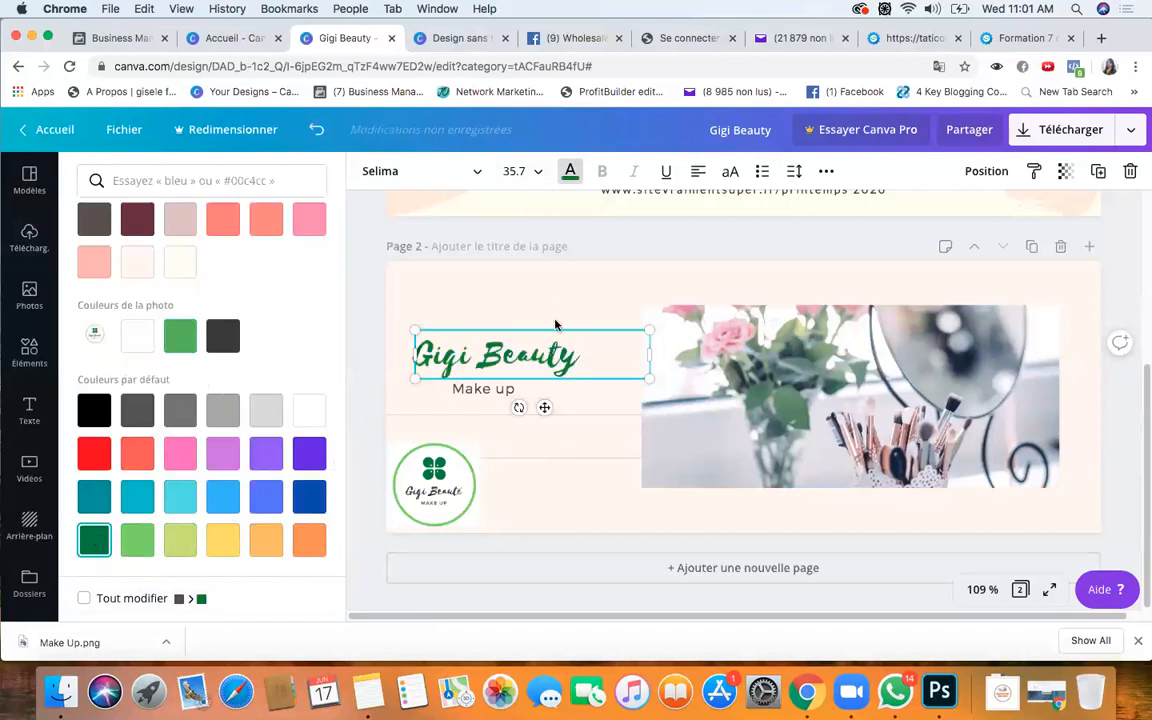
pyautogui.click(554, 362)
pyautogui.click(603, 298)
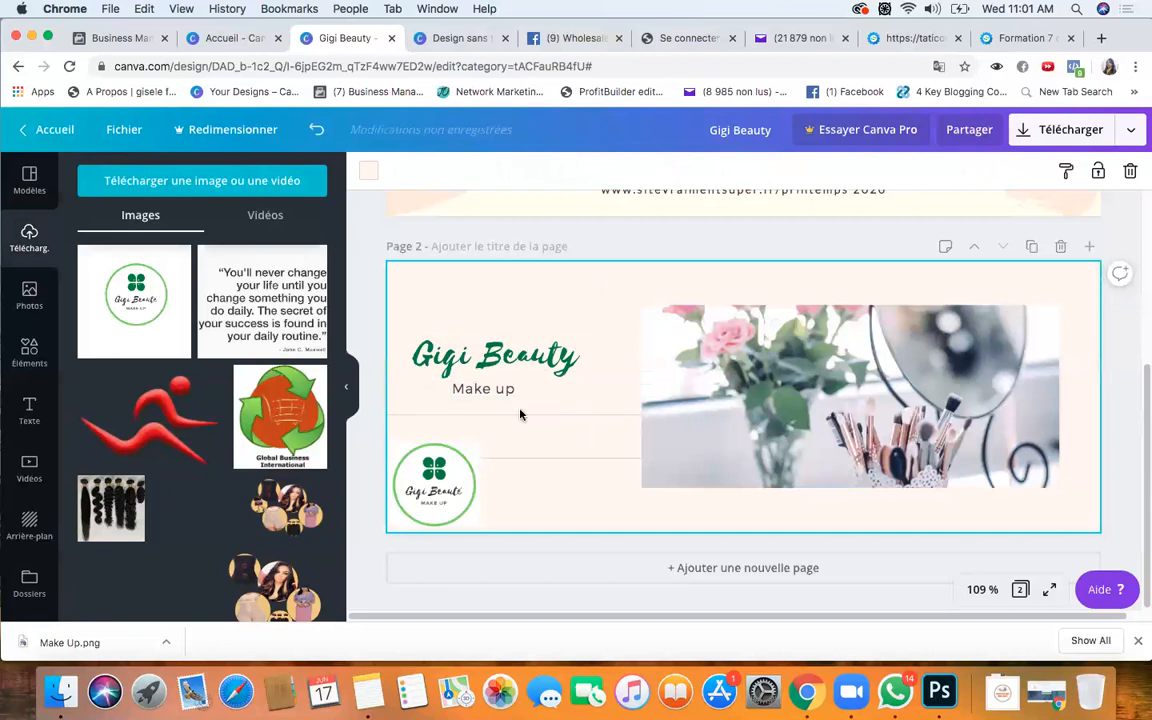
# Nudge the "Make up" tagline slightly right so it sits centred under the "Gigi Beauty" heading, and make it bold.
pyautogui.click(494, 390)
pyautogui.moveTo(491, 391); pyautogui.dragTo(503, 384)
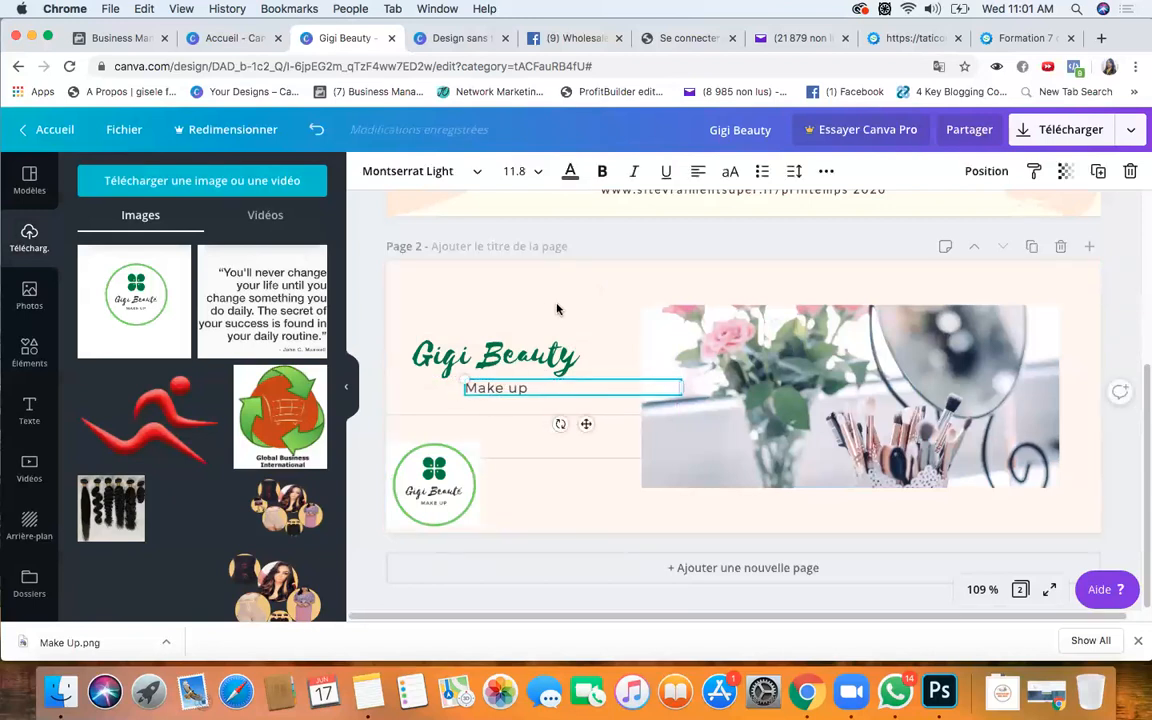
pyautogui.click(503, 279)
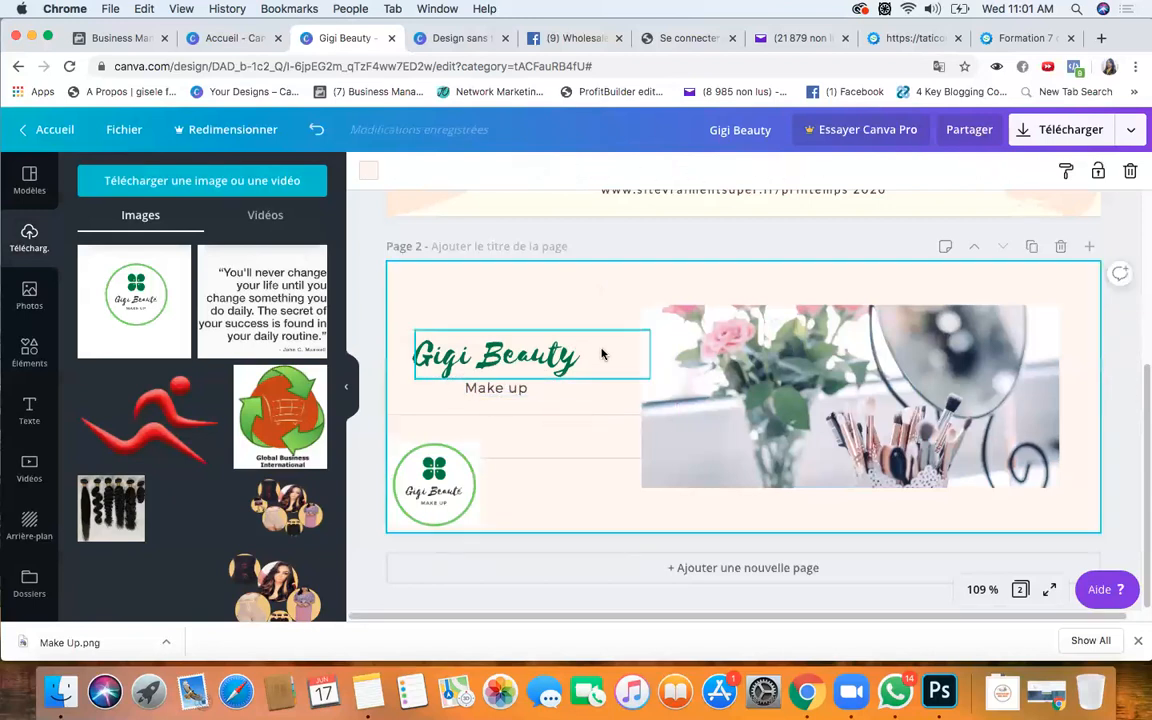
pyautogui.click(505, 392)
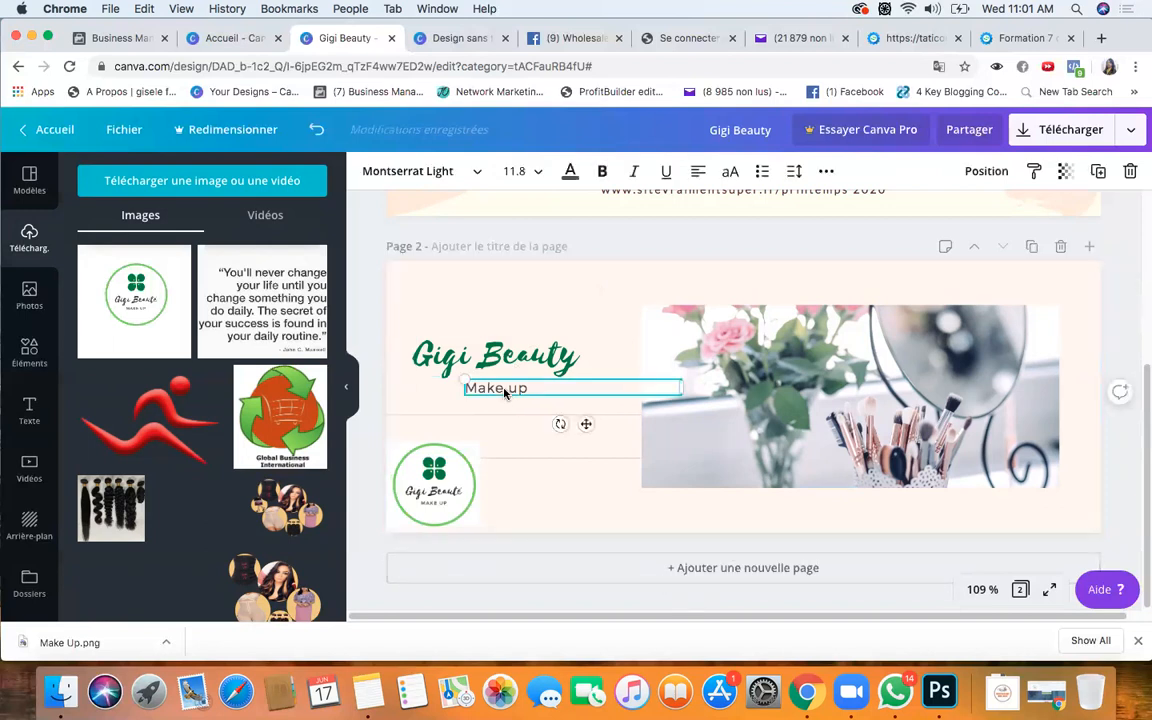
pyautogui.click(603, 172)
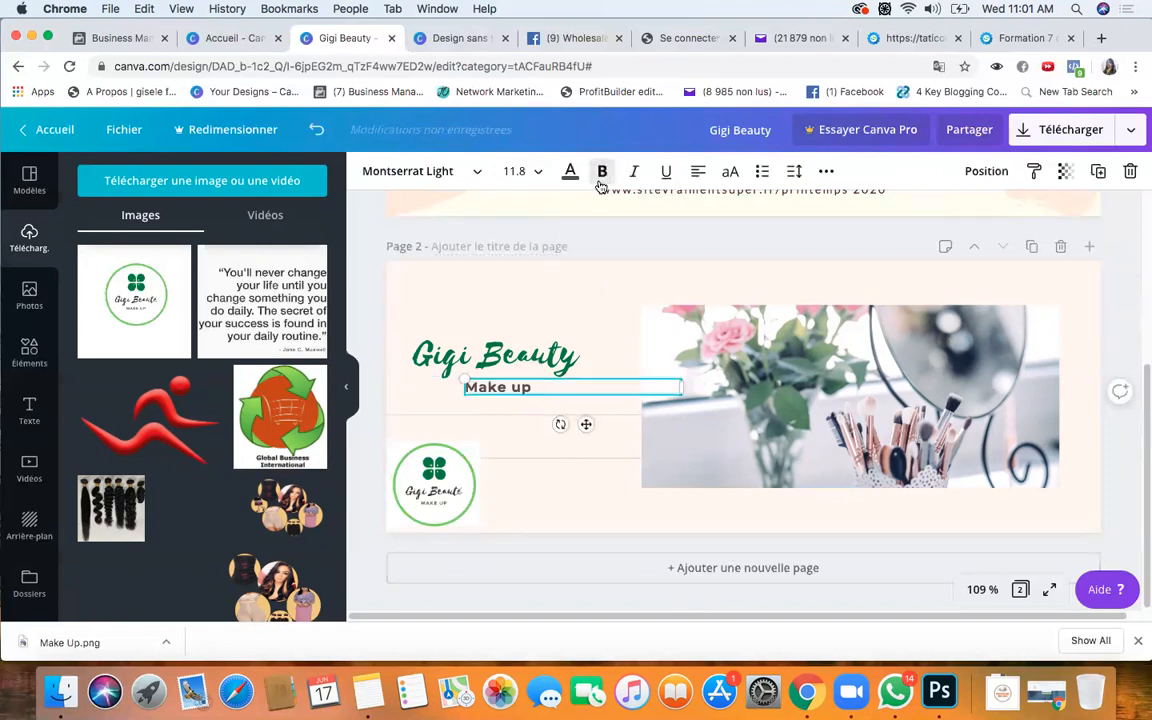
pyautogui.click(622, 305)
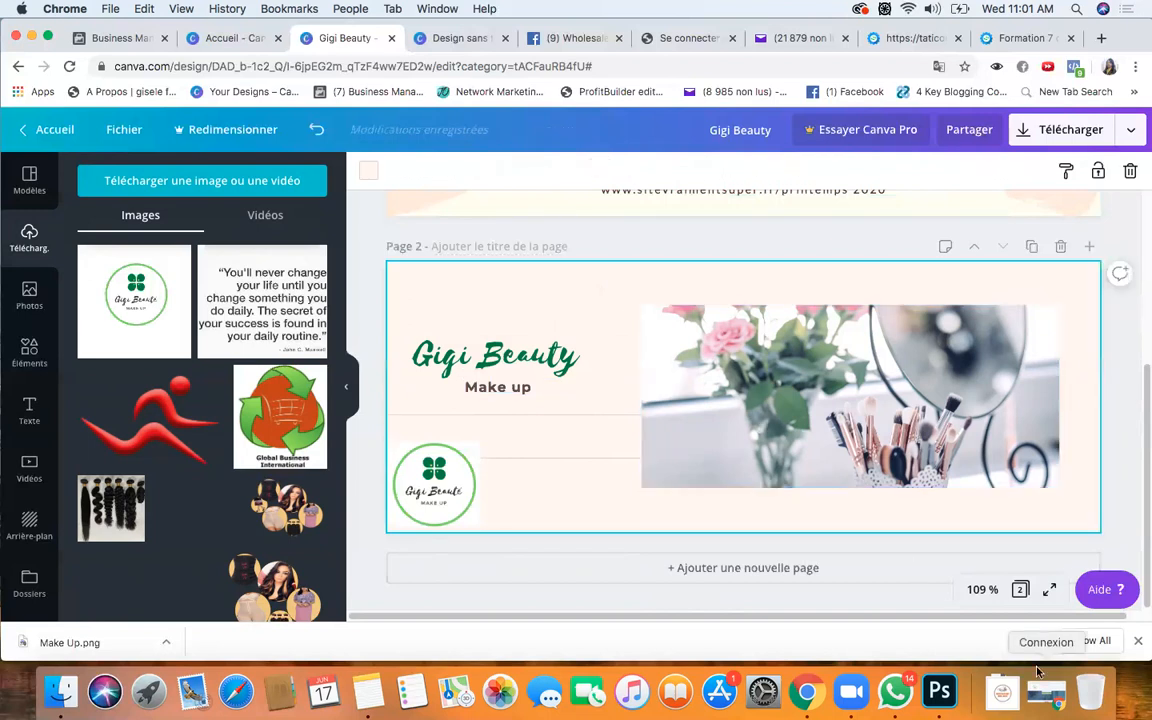